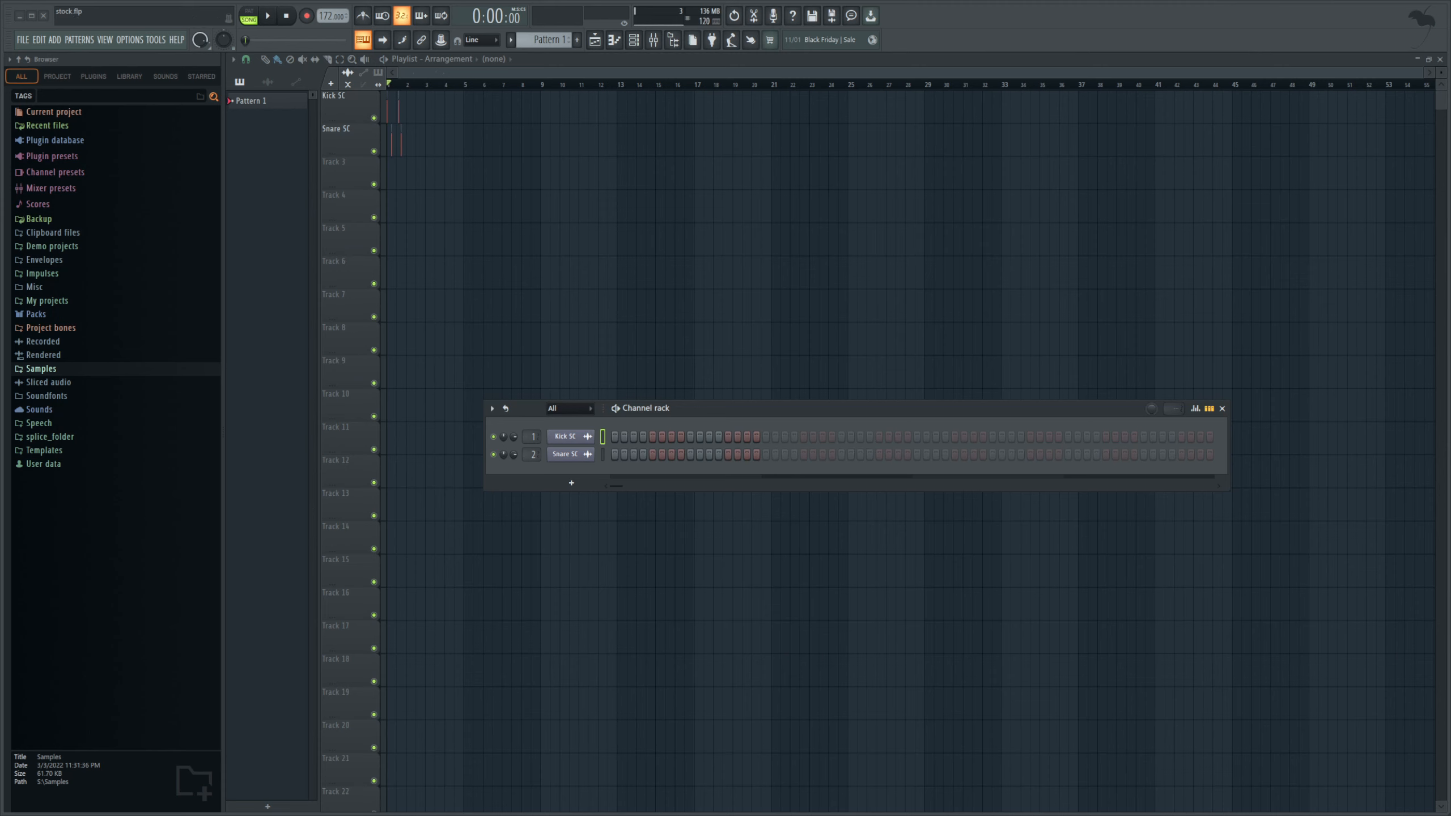
Step: Add a Harmor synthesizer channel to the project and bring its window into a clear working position
left_click(587, 436)
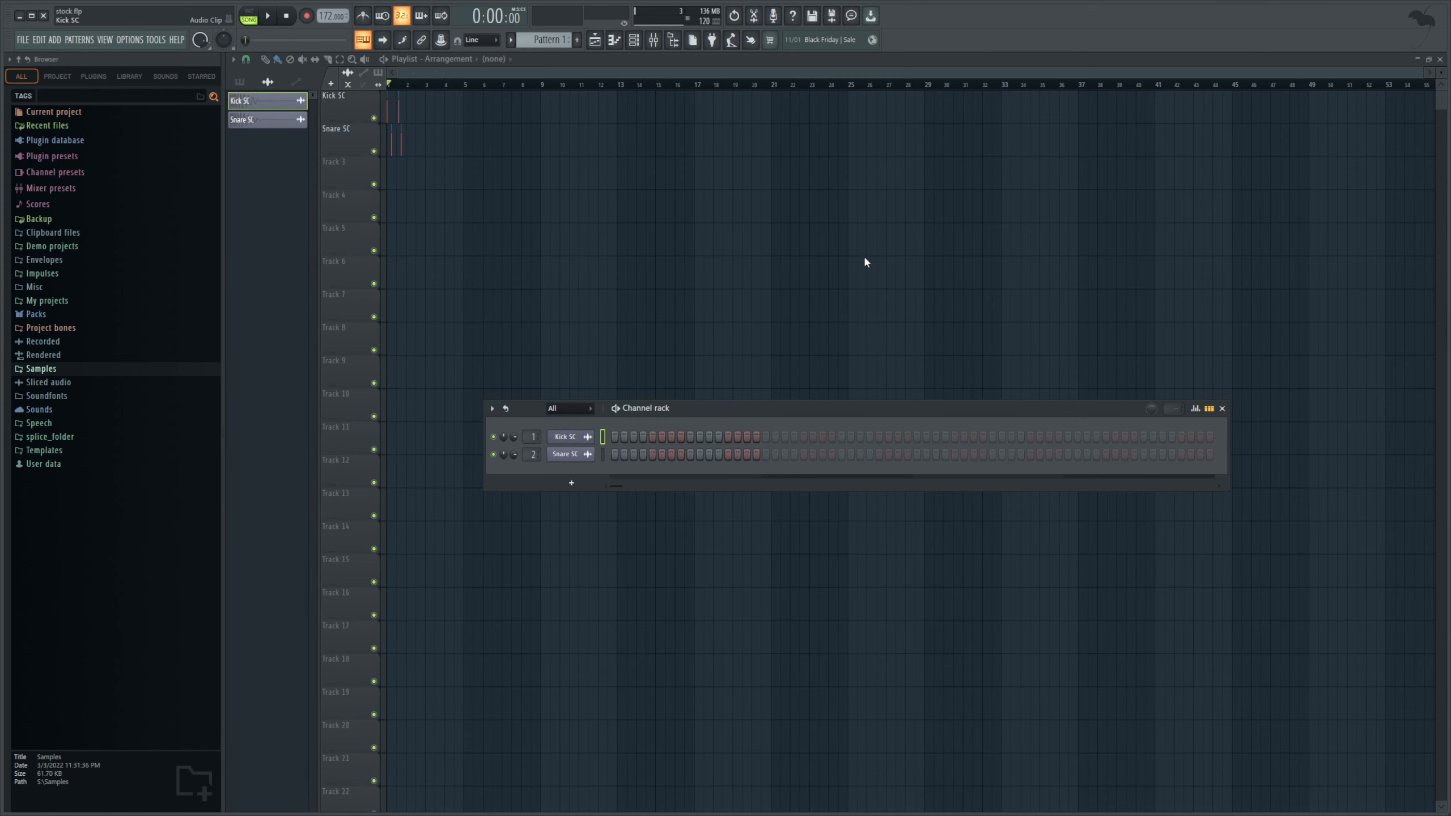
left_click_drag(662, 158, 907, 261)
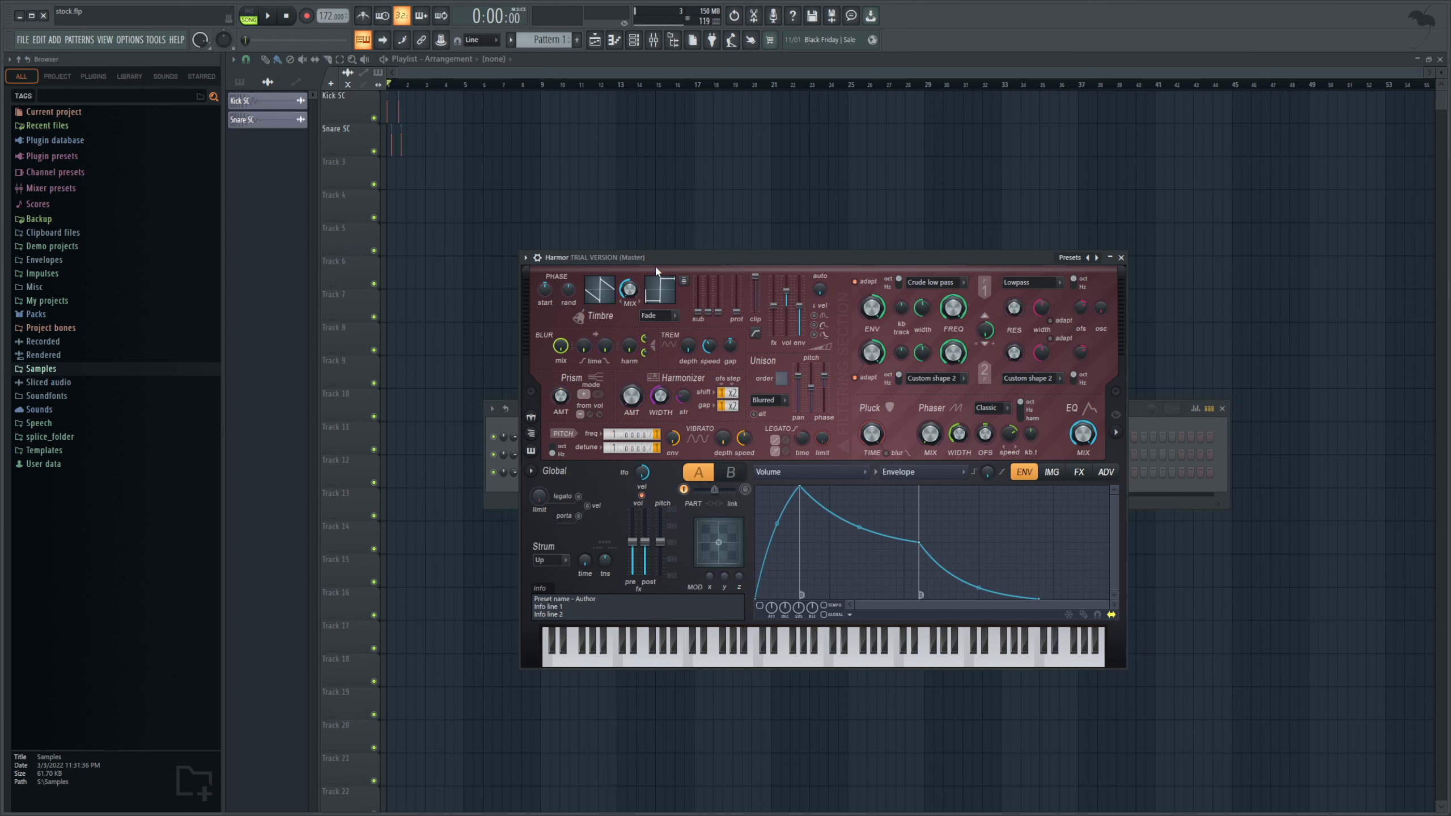
left_click_drag(653, 262, 644, 256)
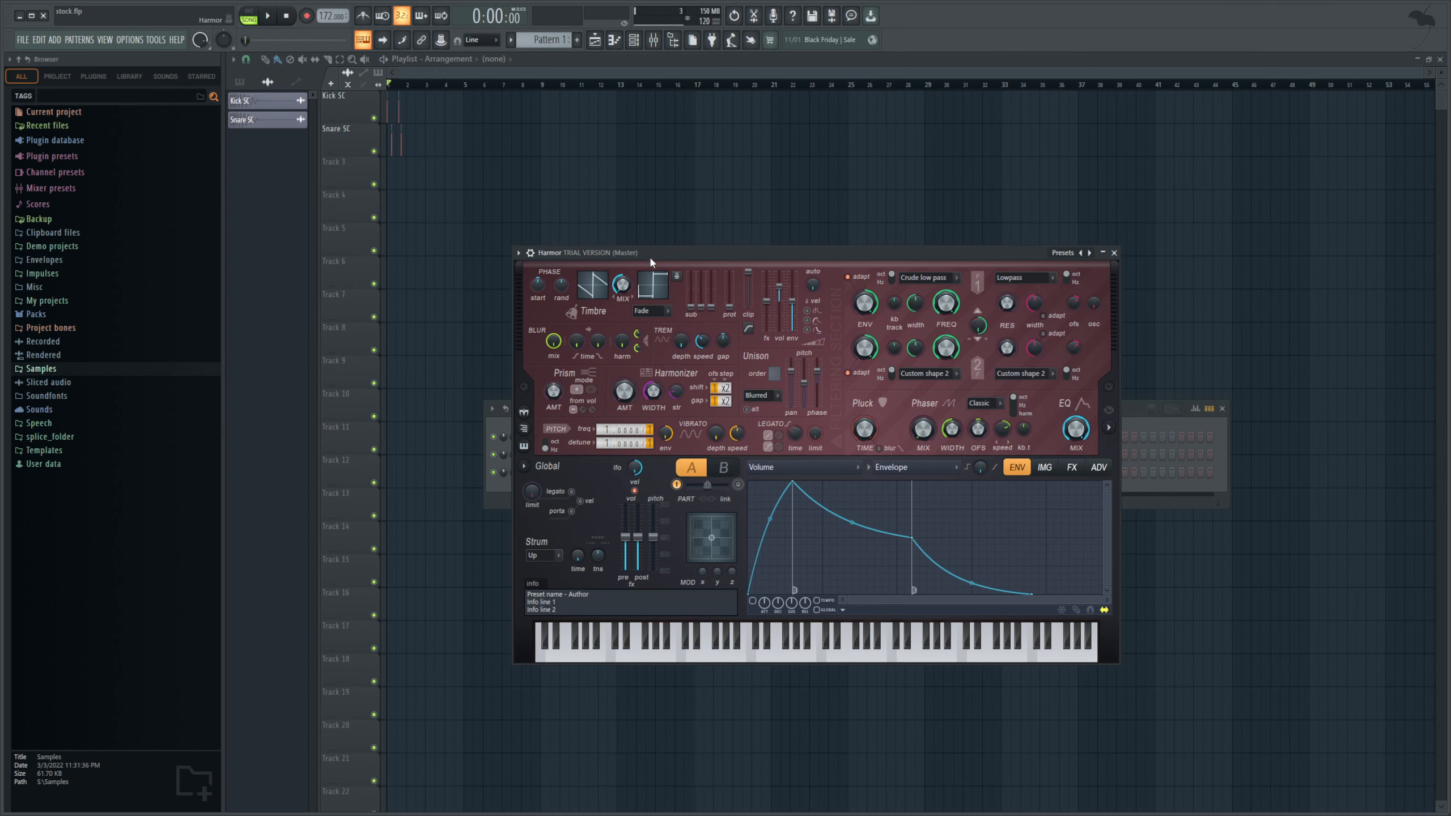
Step: Show Harmor's effects page and load the Cursed bells preset to audition it
key("y")
left_click(1072, 467)
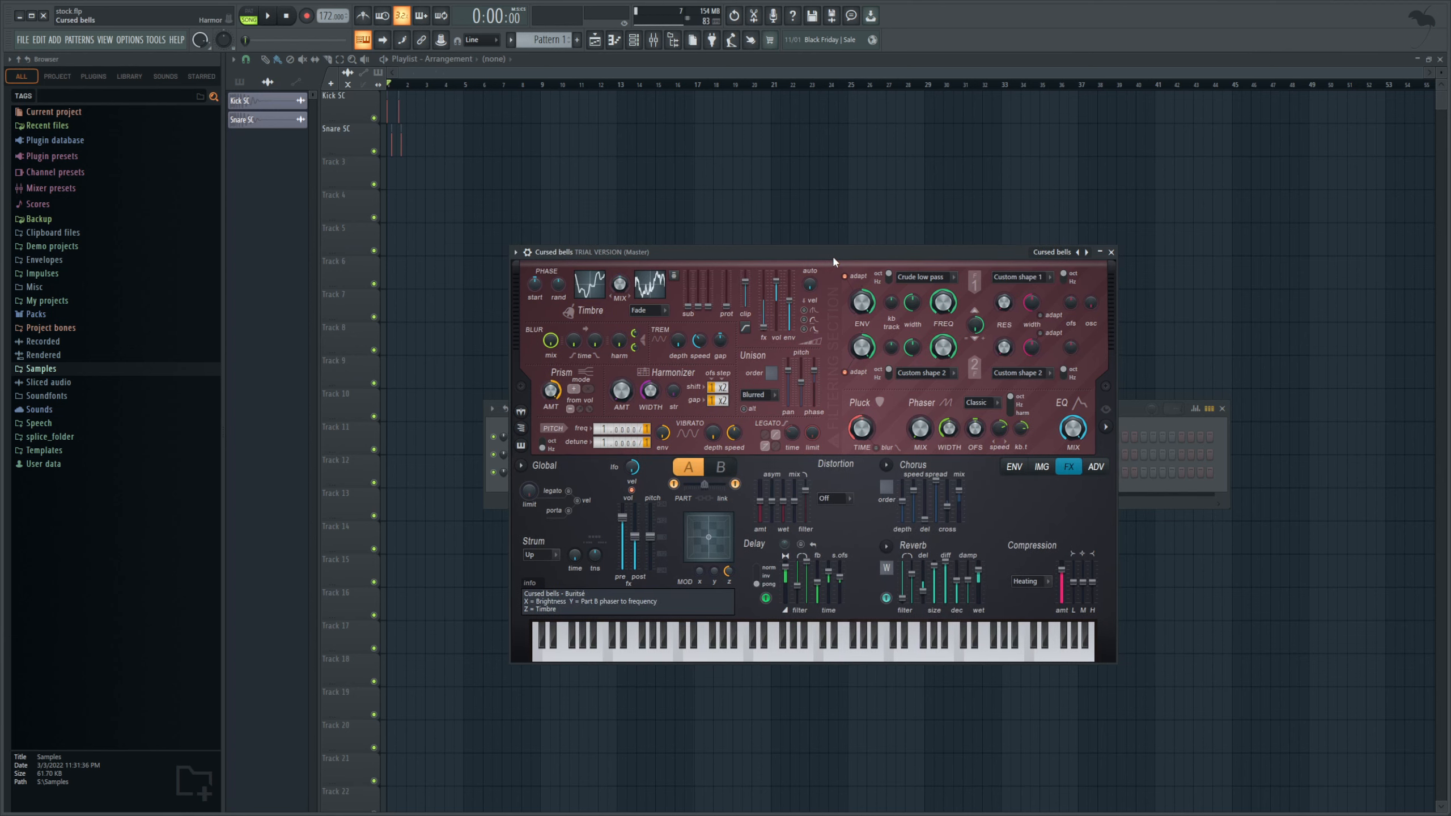
left_click_drag(833, 254, 815, 326)
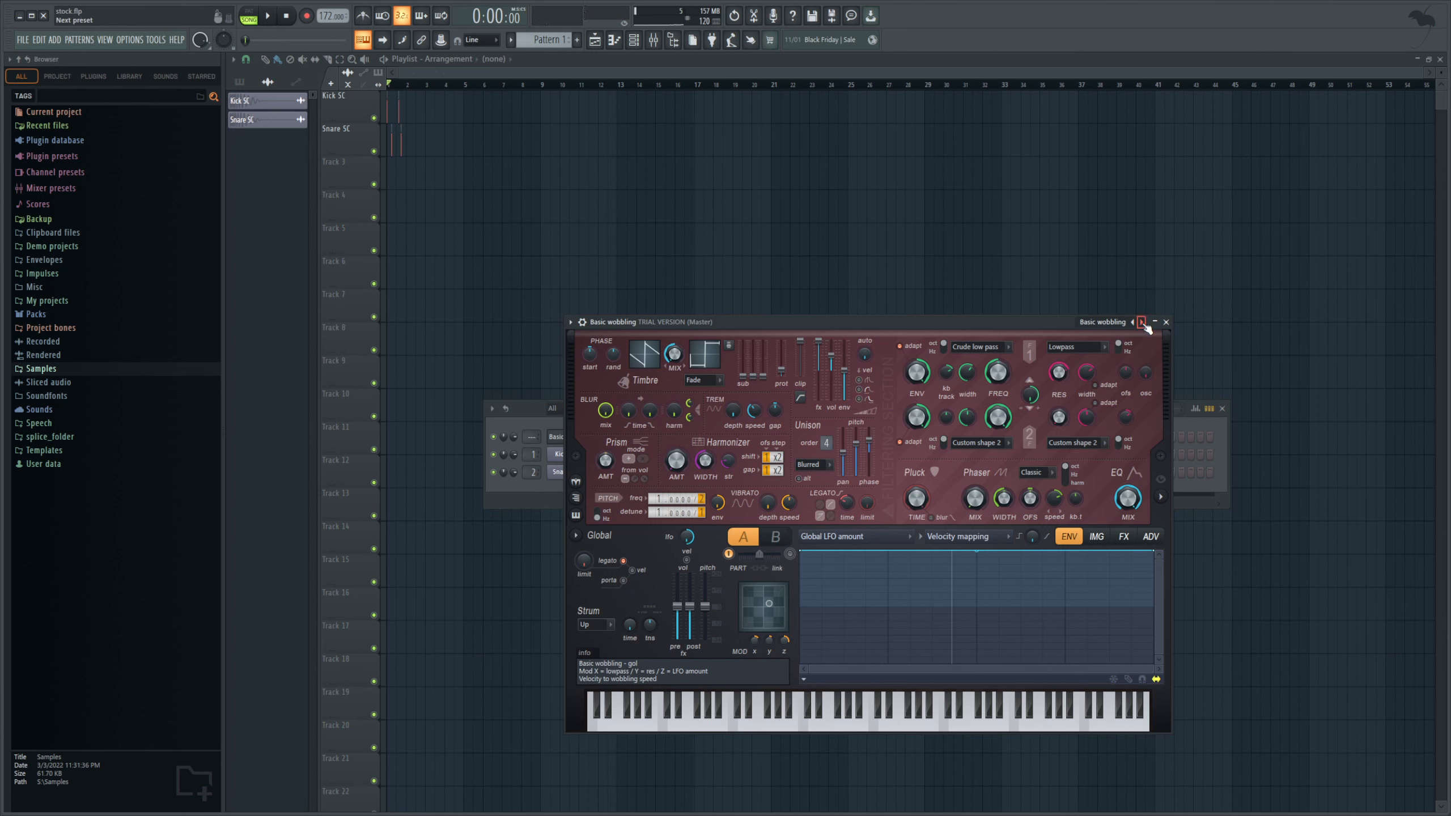
Step: Audition successive Harmor presets, including Basic wobbling, Dub steppy 2, Face eater and Flying cobra
left_click(1142, 323)
left_click(1142, 323)
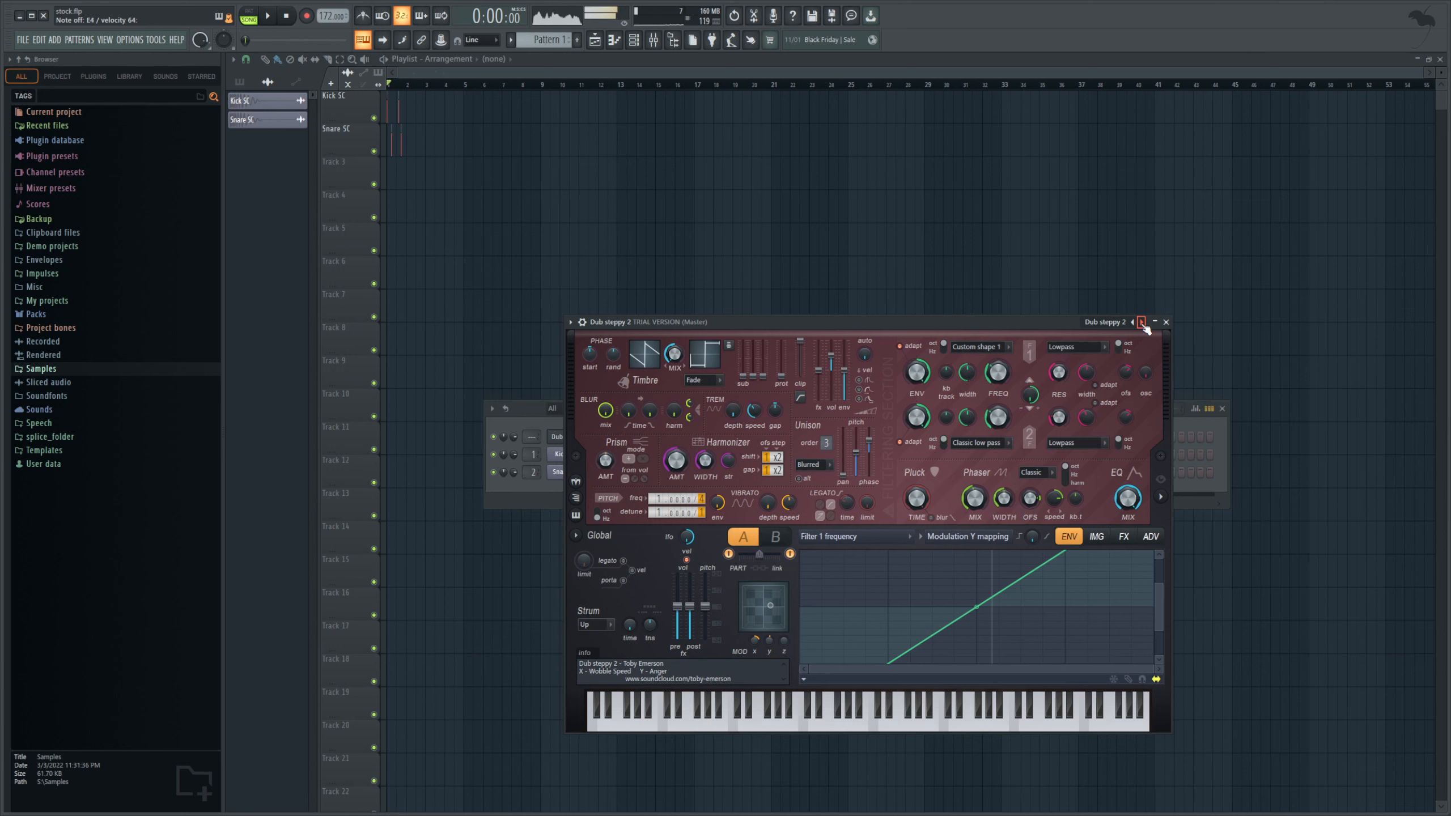
left_click(1142, 324)
left_click(1142, 323)
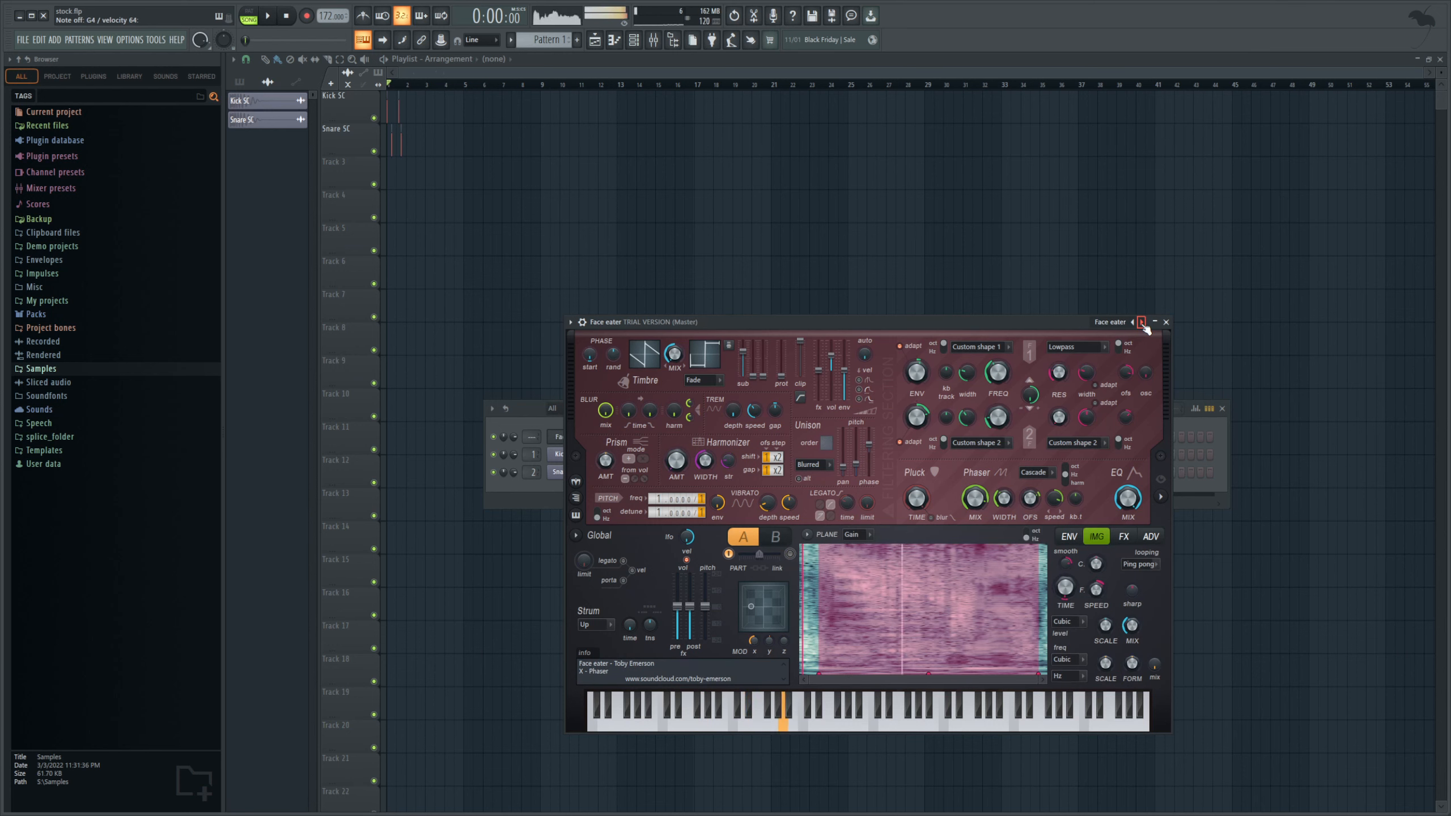
left_click(1142, 324)
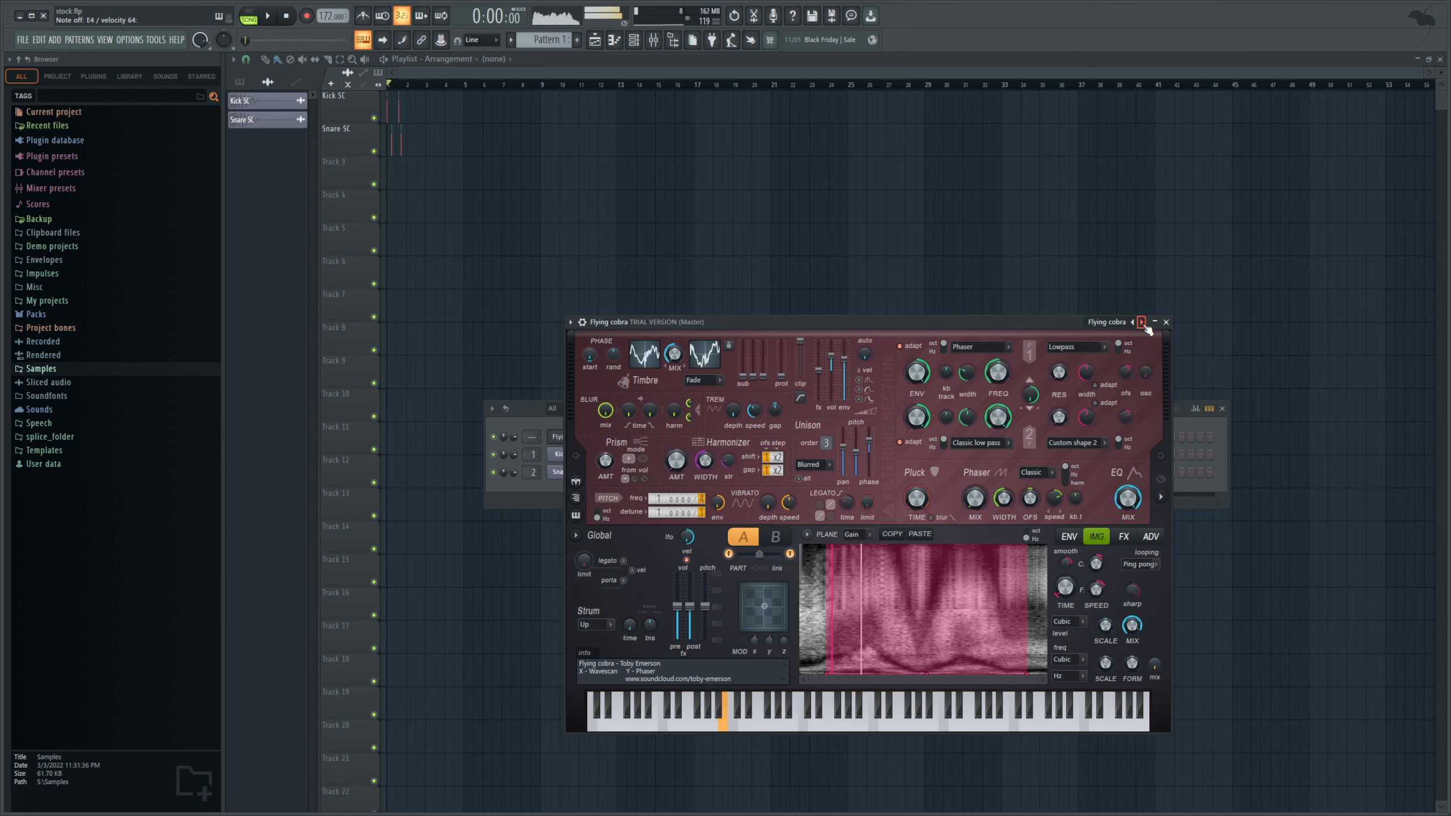
left_click(1143, 324)
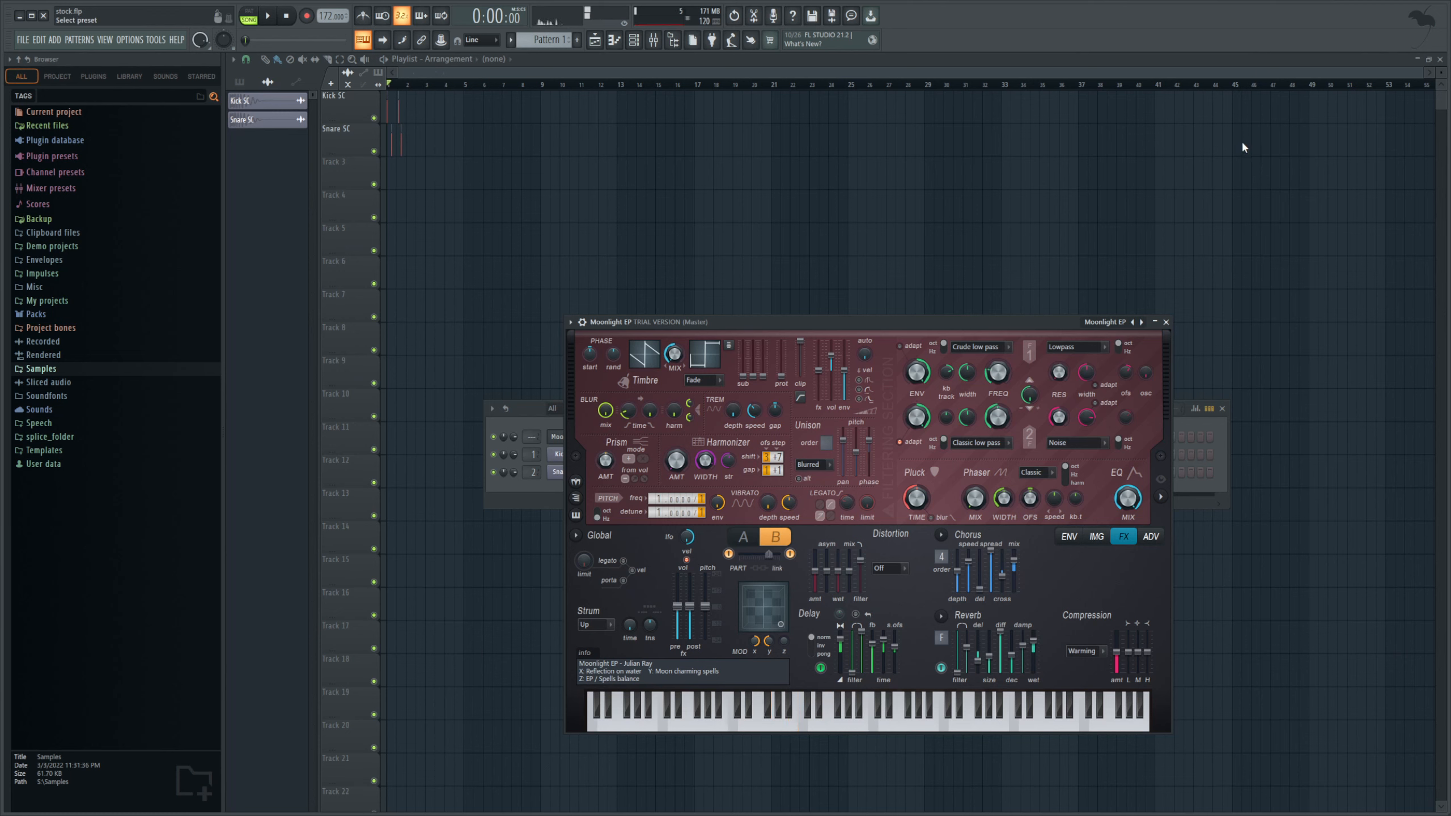
Step: Load the Hard lead preset in Harmor and raise the distortion amount on its effects page
left_click(1340, 57)
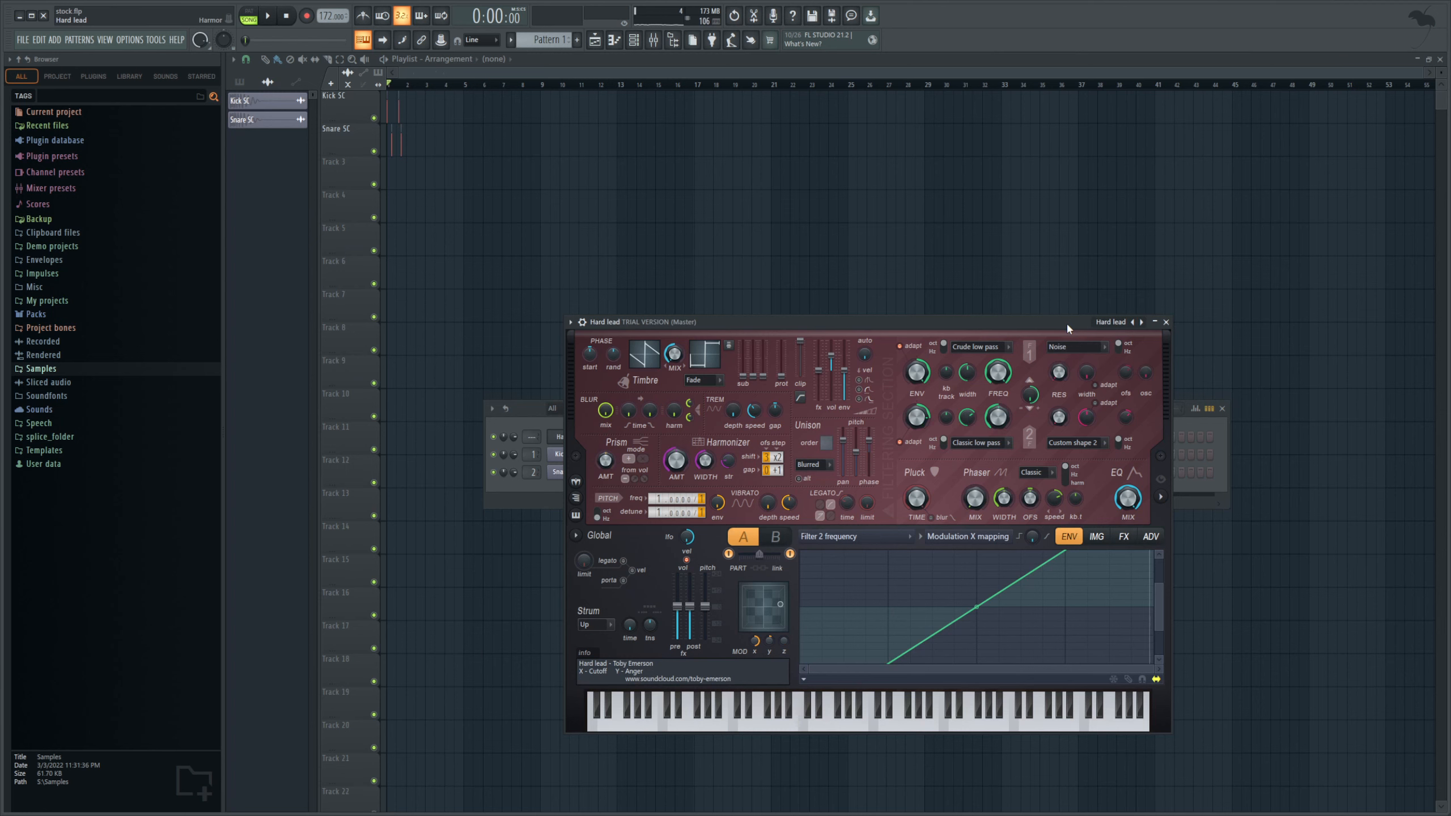
left_click_drag(1061, 320, 994, 251)
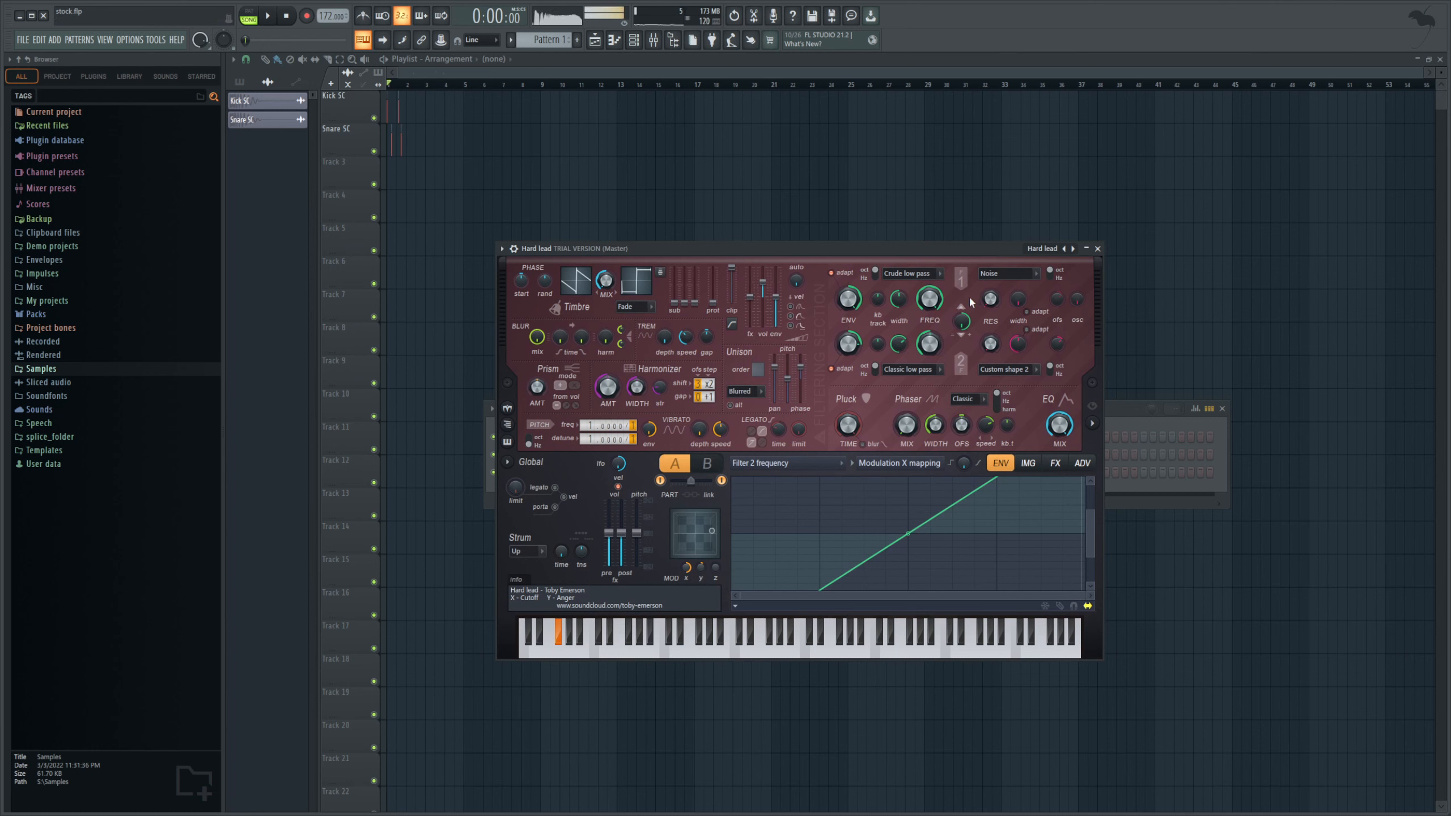
left_click(1055, 463)
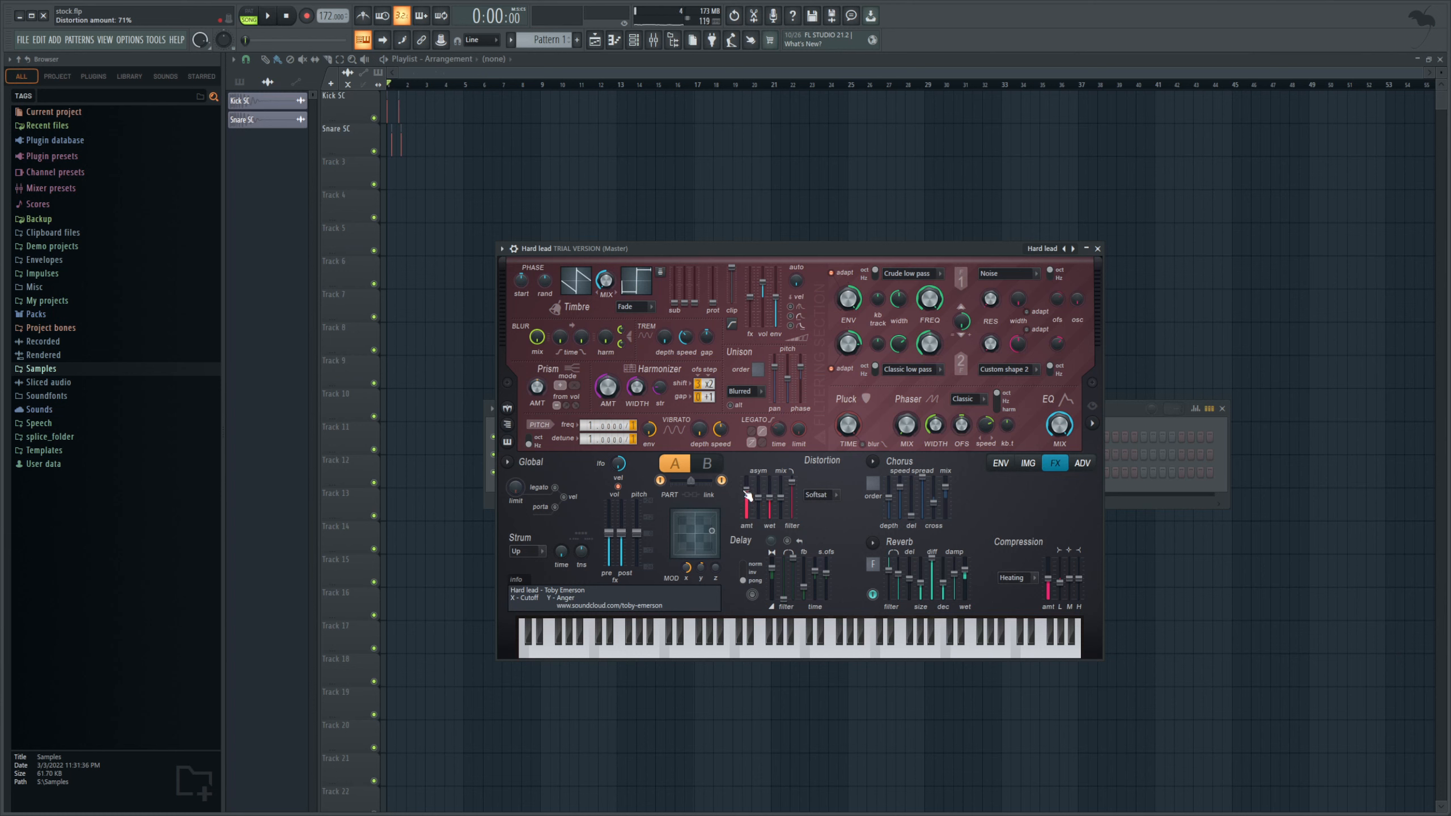
left_click_drag(747, 495, 747, 480)
left_click_drag(637, 253, 570, 233)
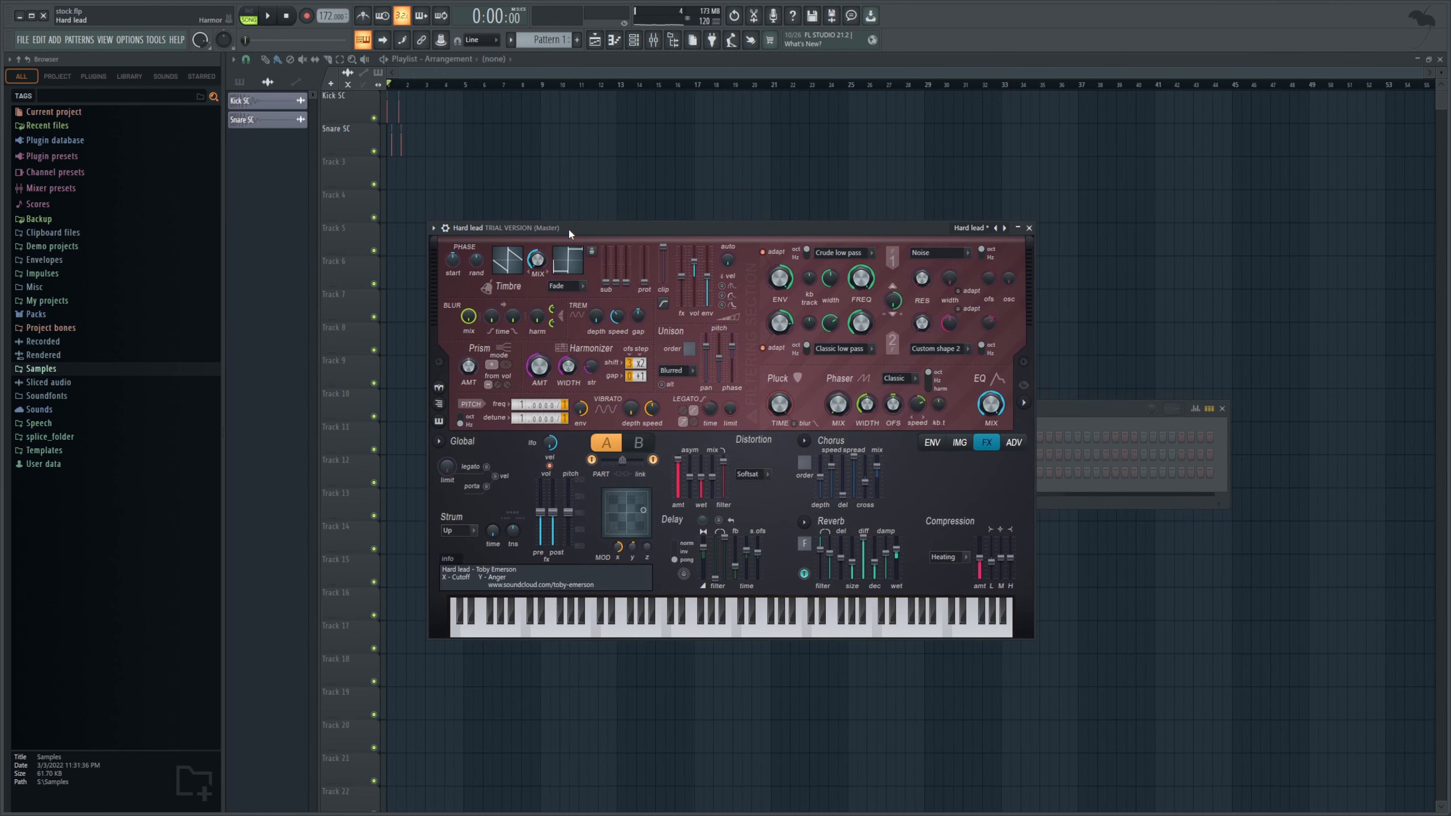
Step: Load the Moonlight EP preset in Harmor and route its channel to mixer insert 3
key("F9")
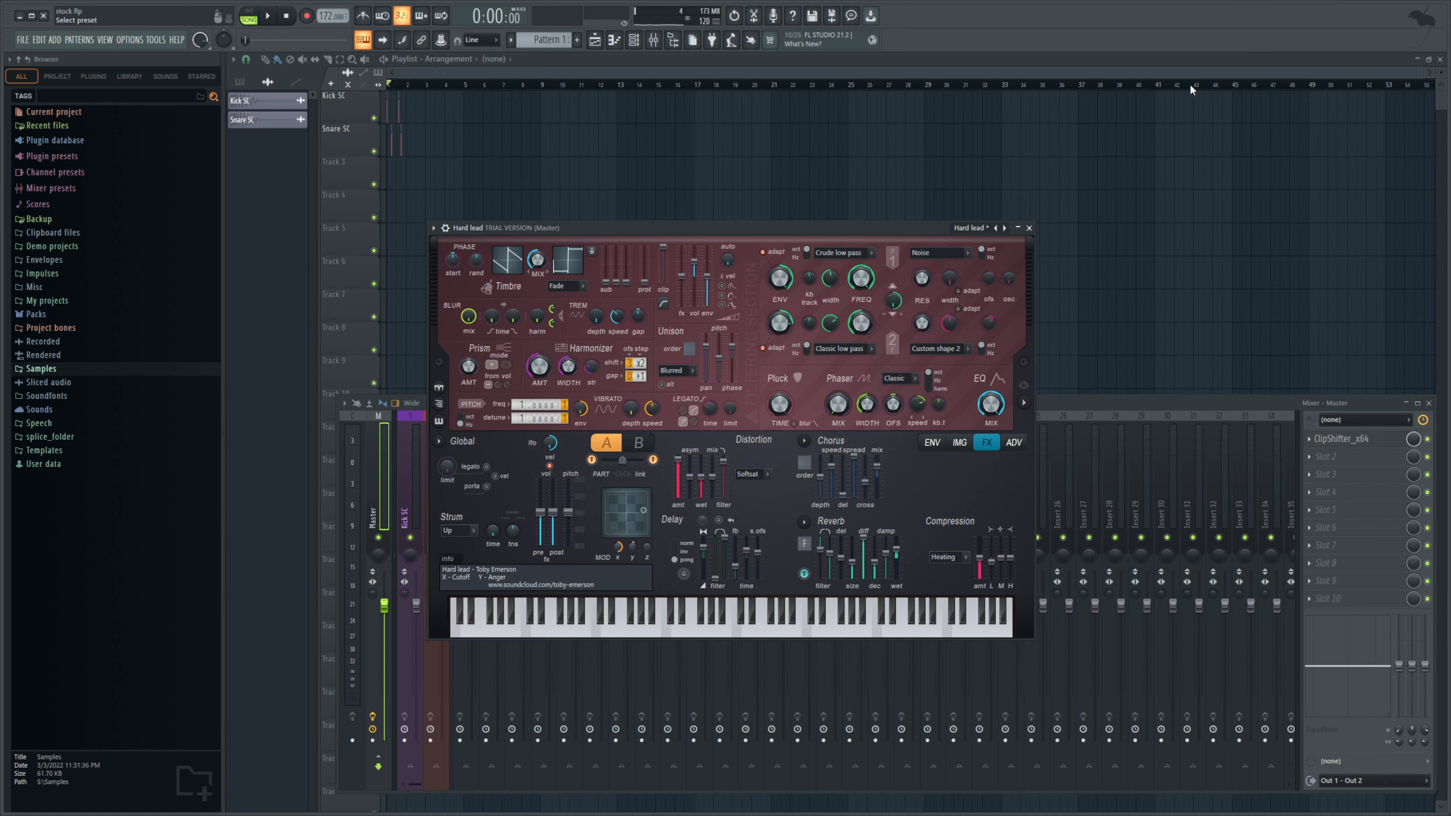
left_click(1128, 152)
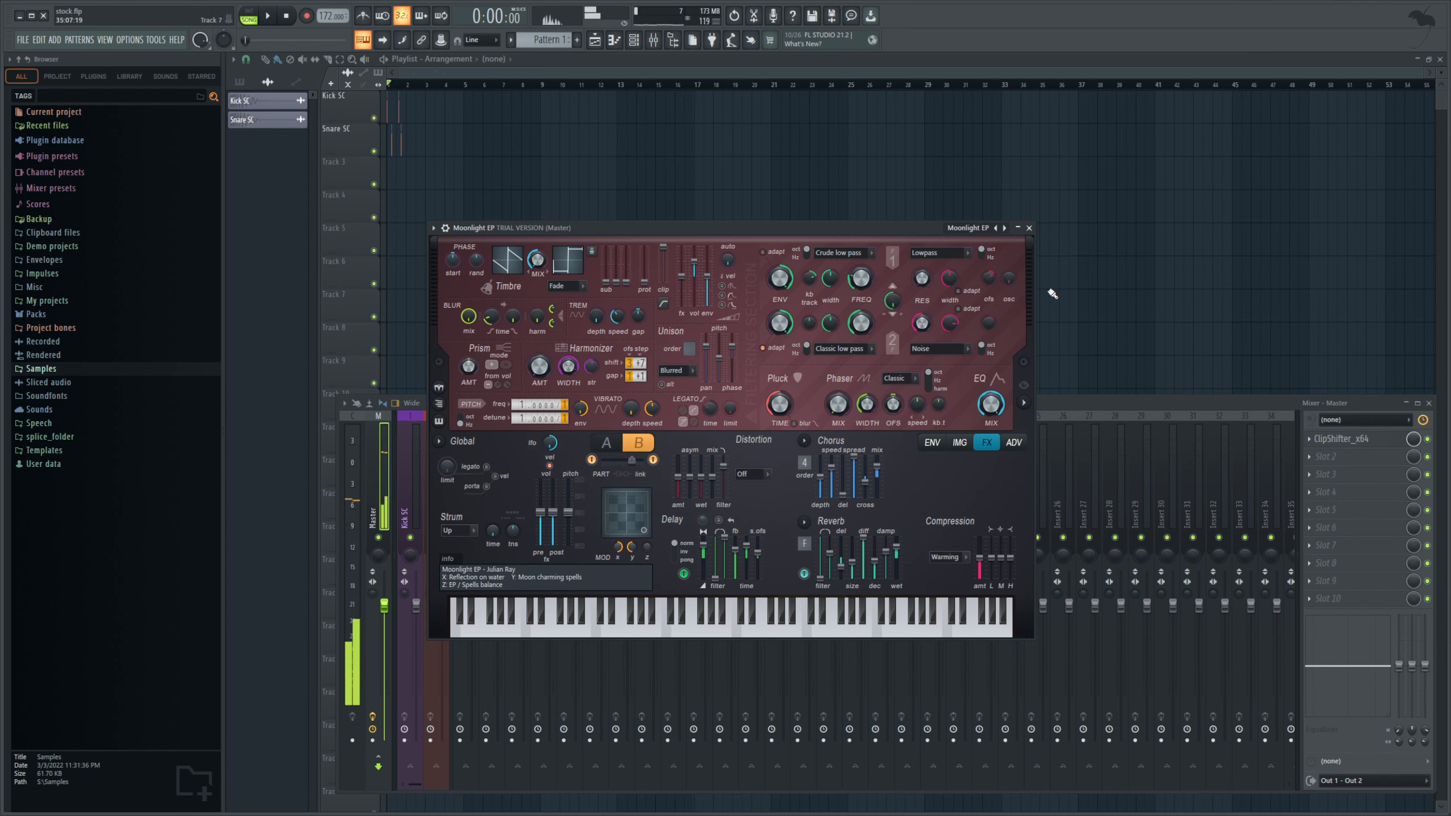
left_click(633, 39)
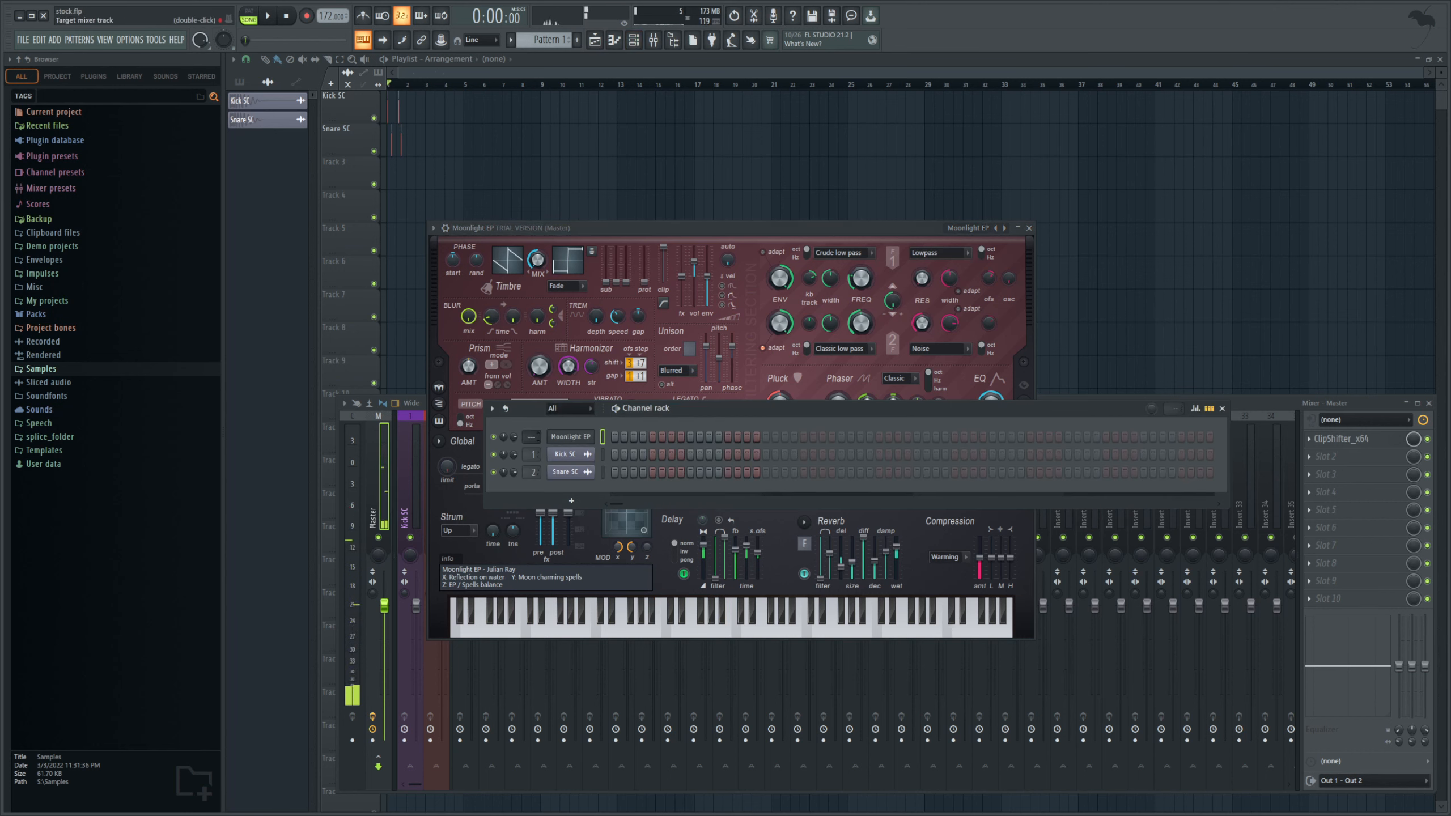
left_click_drag(531, 436, 531, 423)
Step: Load Fruity Reeverb 2 into the first effect slot of mixer Insert 3
left_click(1255, 404)
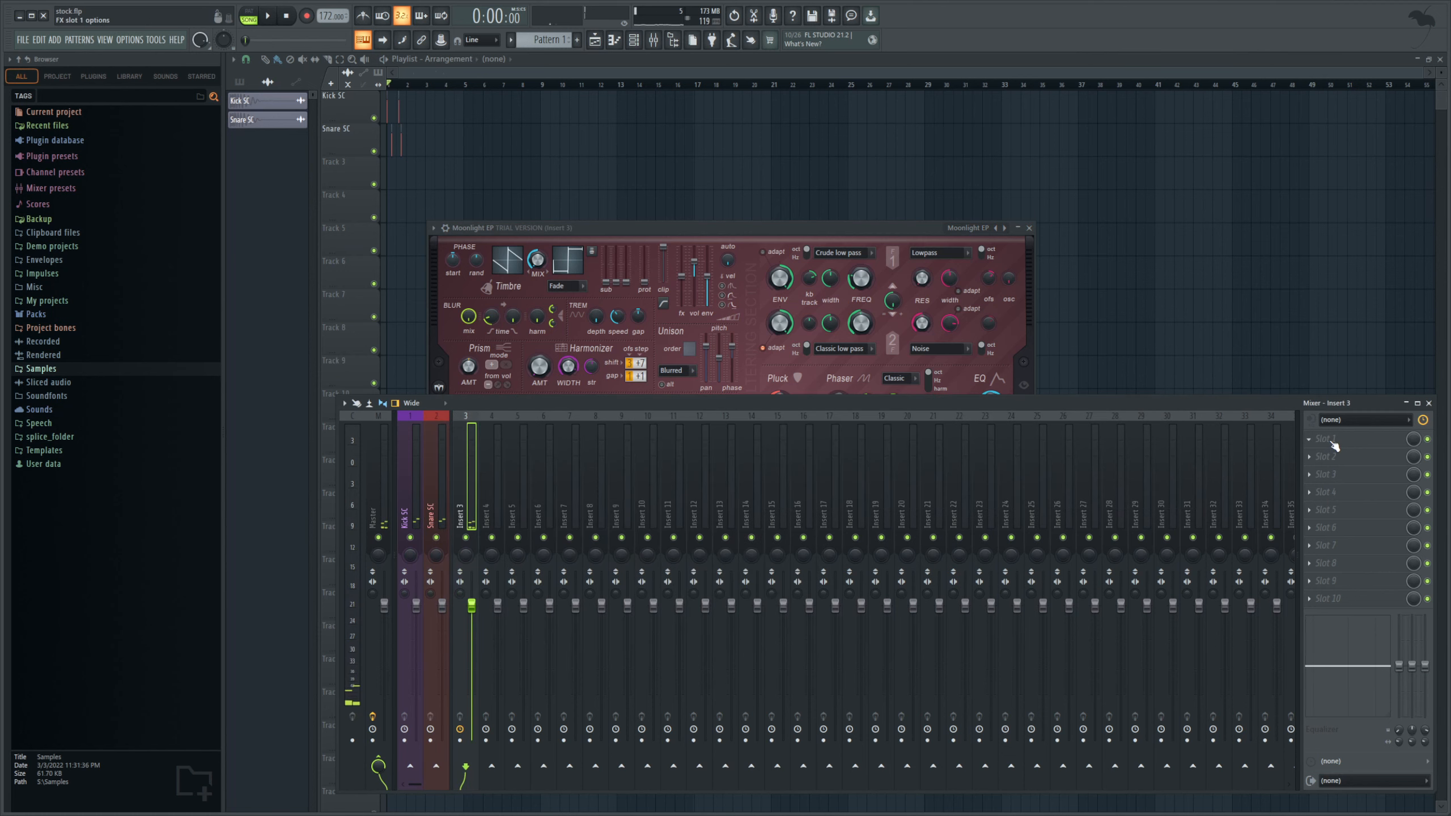
left_click(1191, 664)
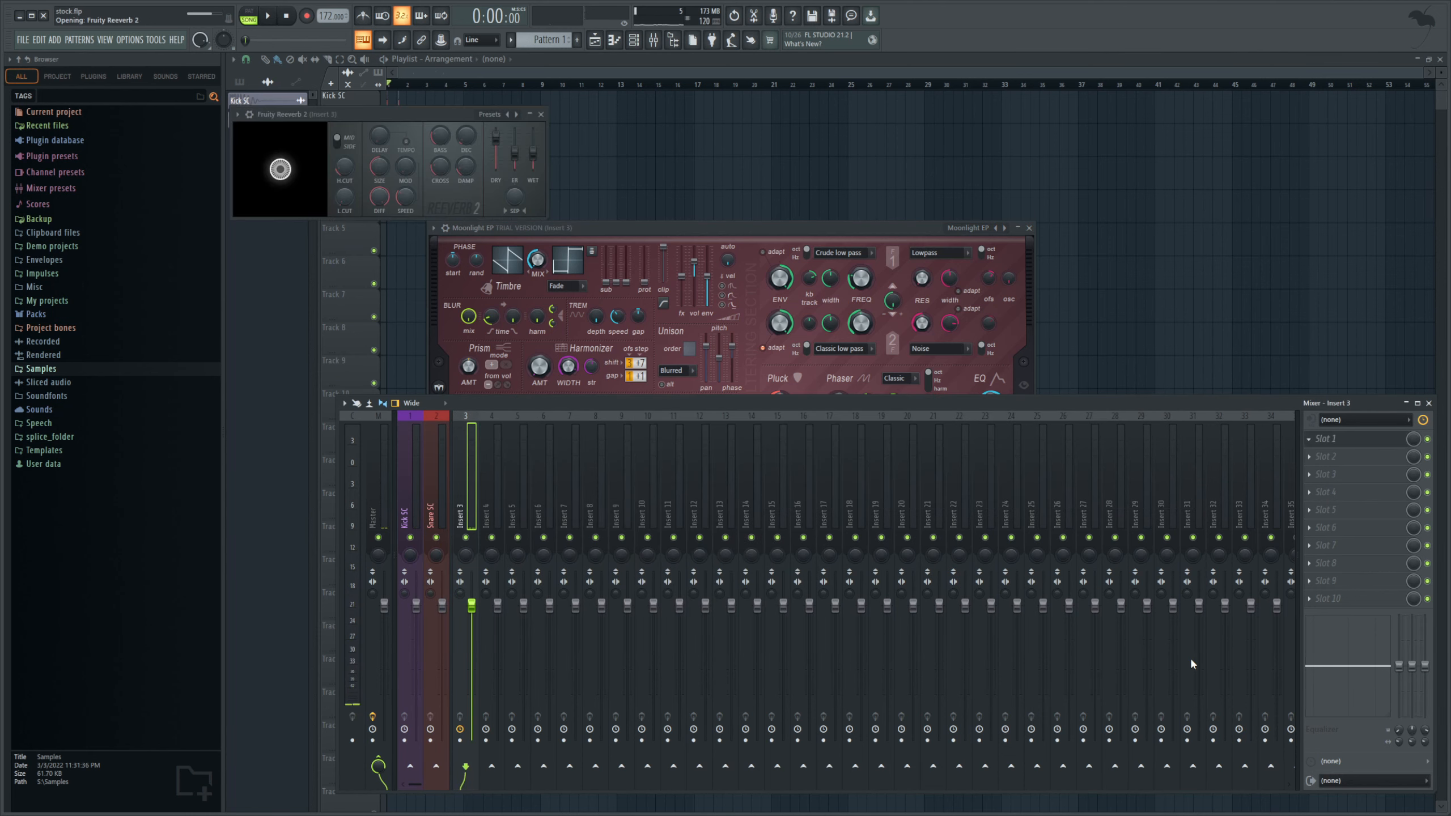
left_click_drag(319, 115, 671, 151)
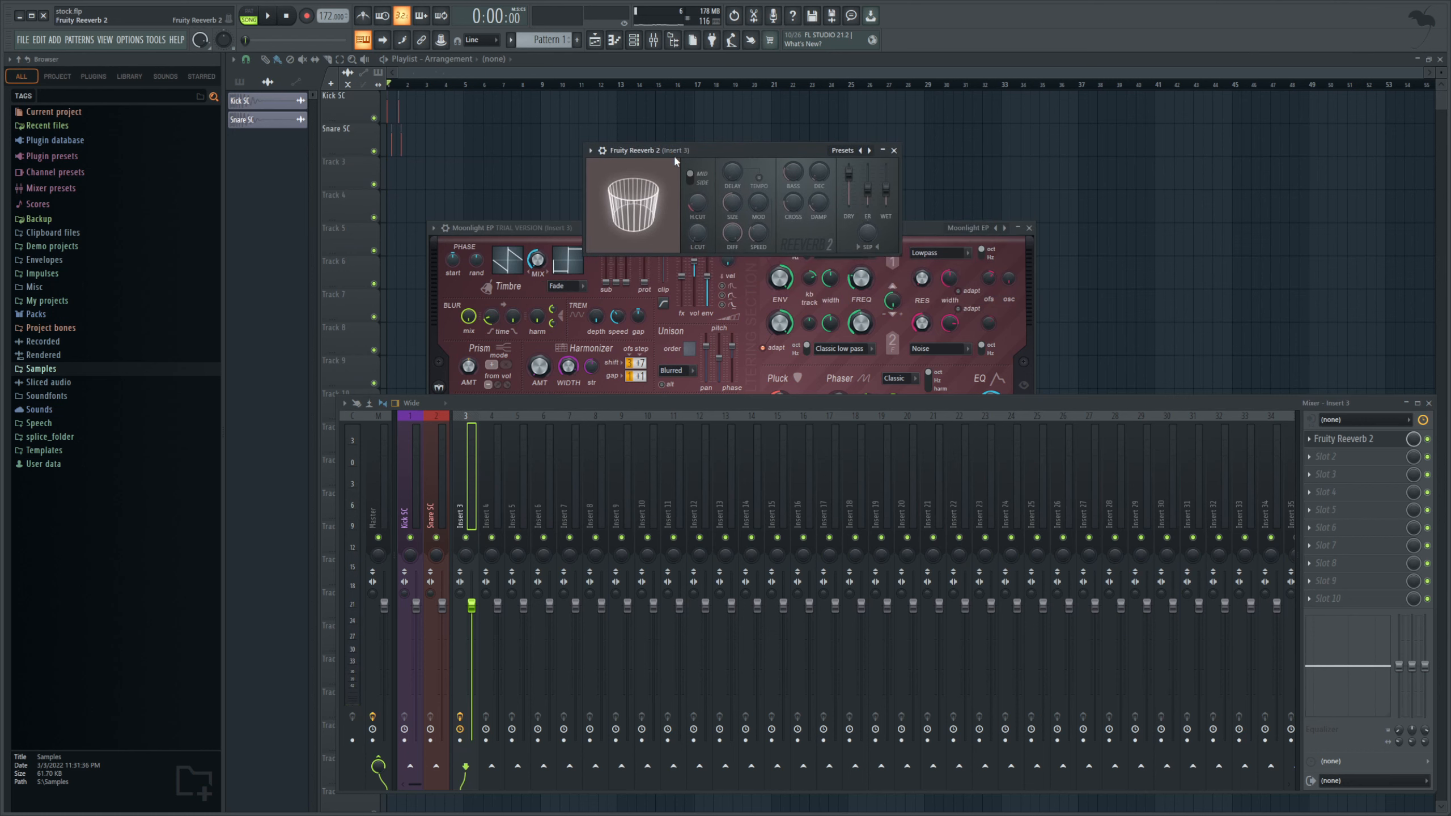
Step: Adjust the low cut of Fruity Reeverb 2 and raise its wet level to about 87%
left_click_drag(697, 233, 702, 230)
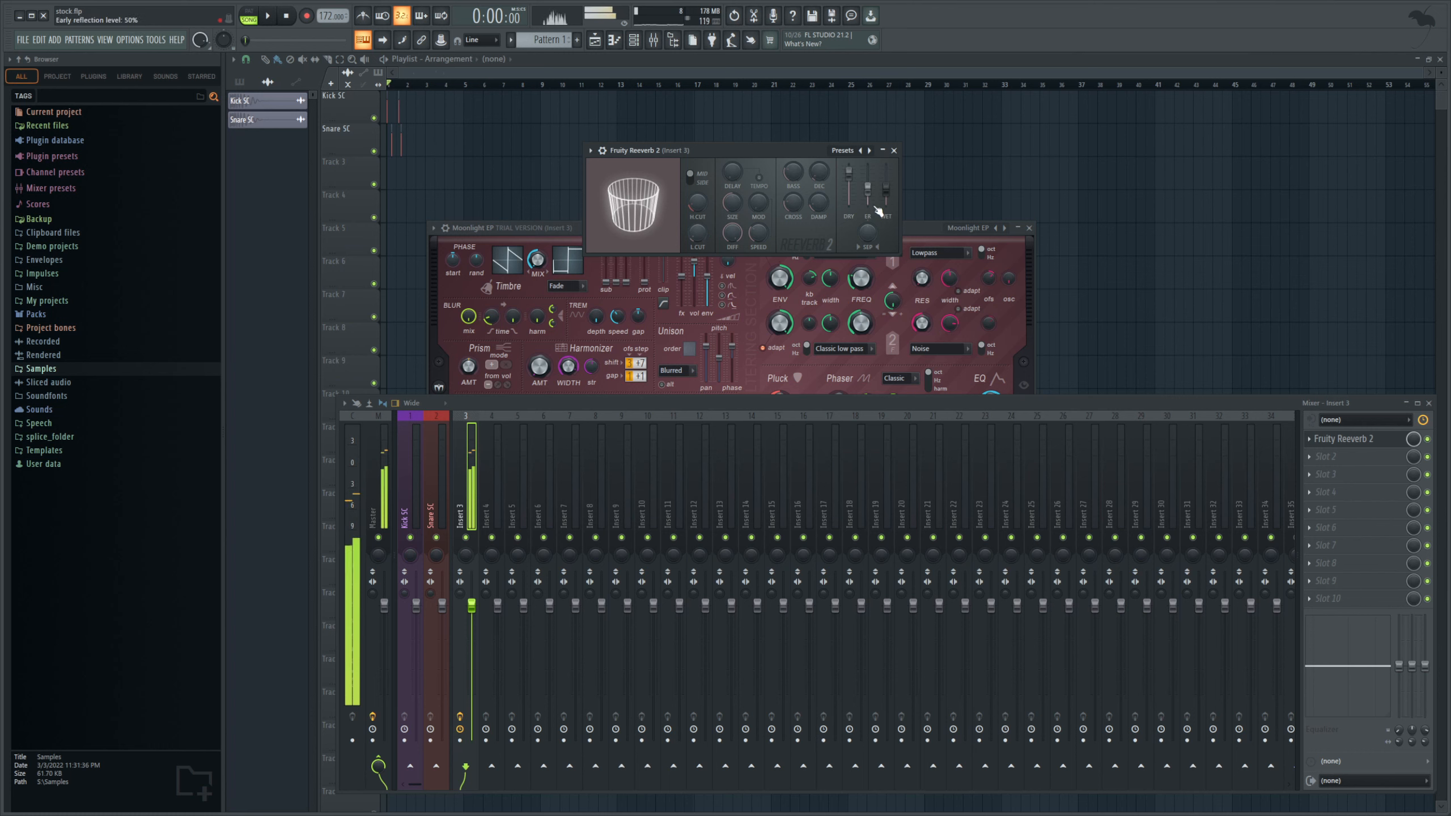
left_click_drag(886, 189, 886, 178)
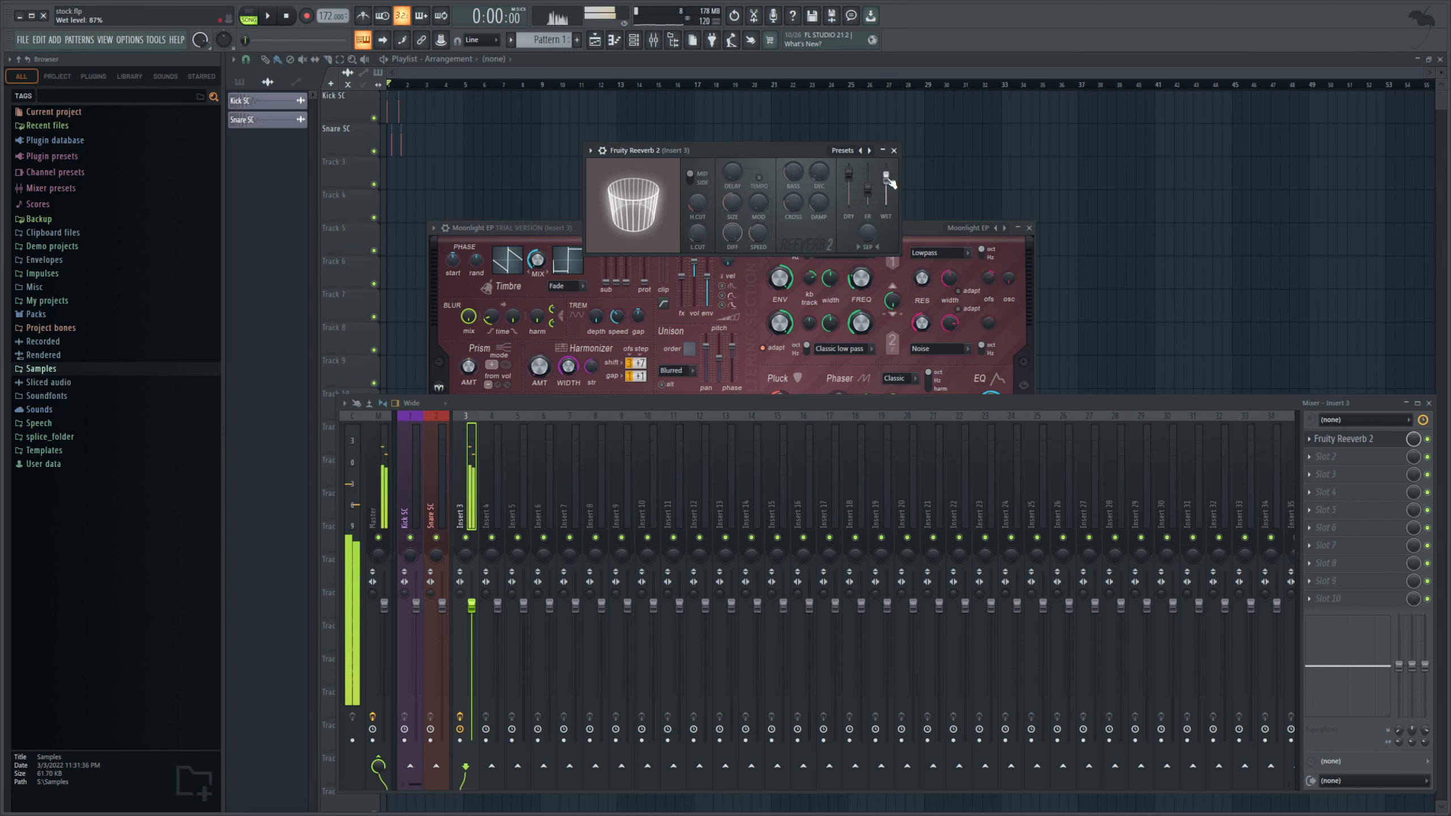
left_click_drag(850, 175, 887, 173)
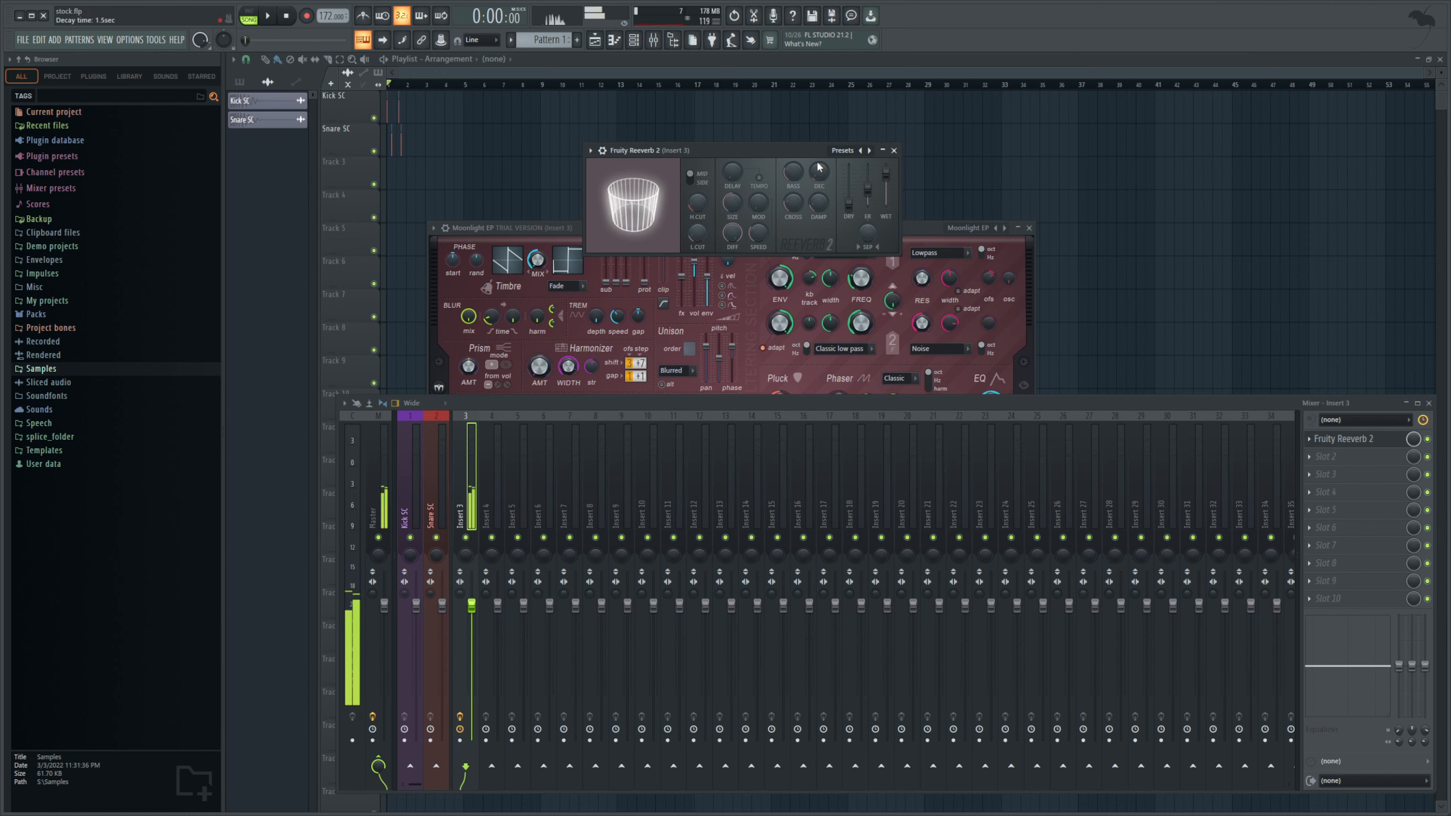
Step: Reduce the reverb's room size and readjust its low cut, comparing the sound with the dry level at 0% and raised
left_click_drag(731, 202, 732, 228)
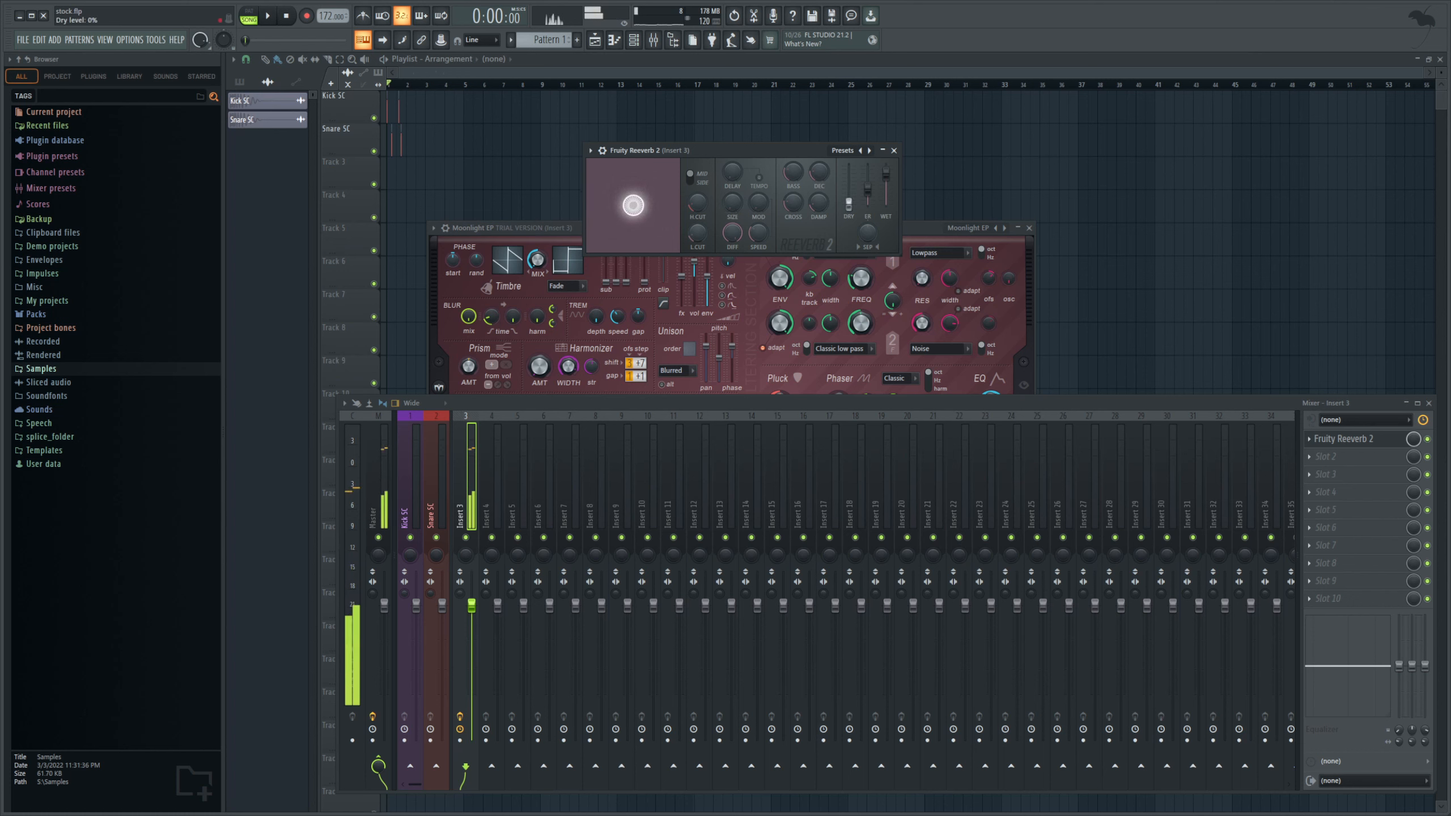
left_click_drag(849, 202, 849, 172)
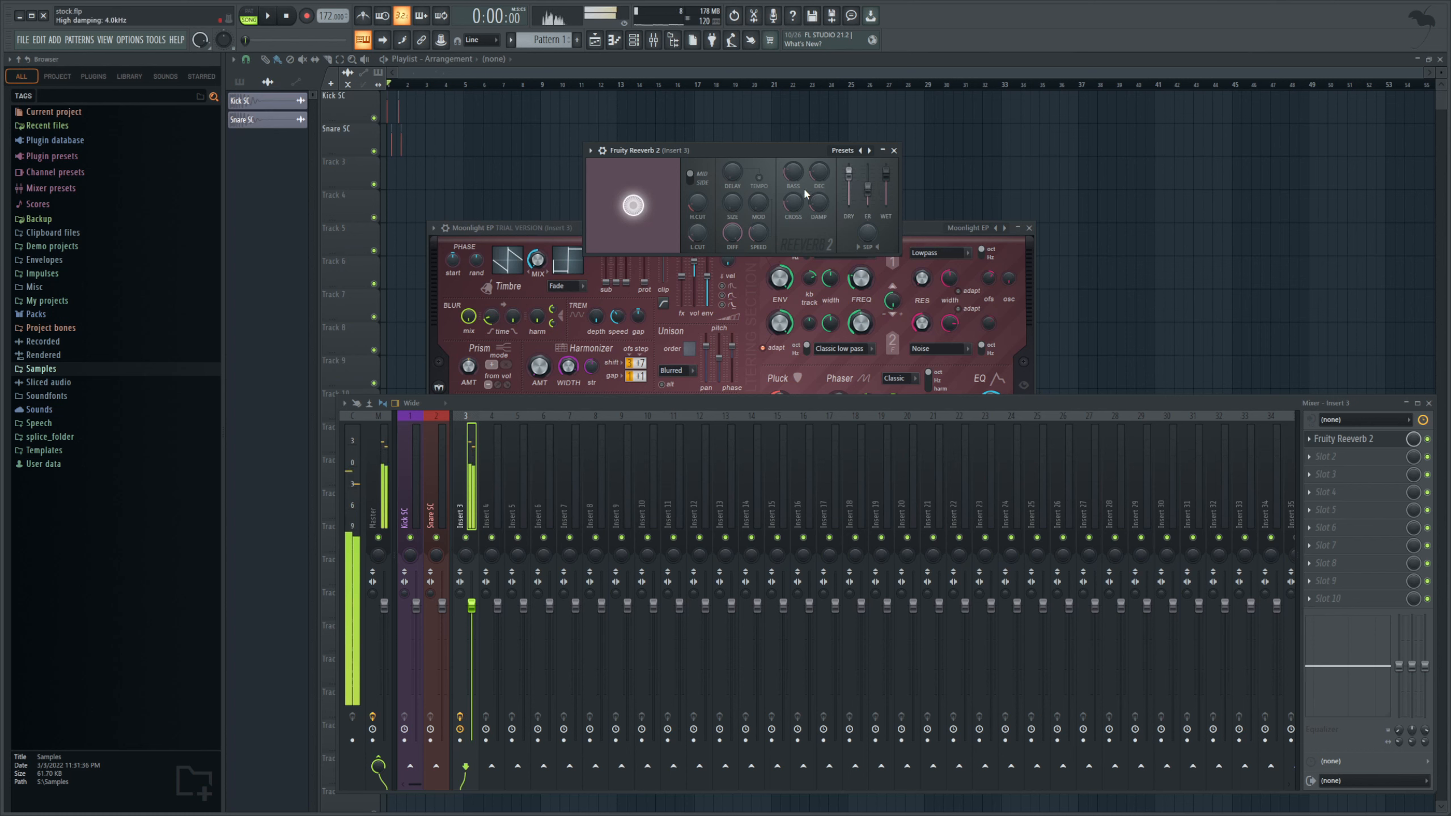
left_click_drag(698, 239, 698, 217)
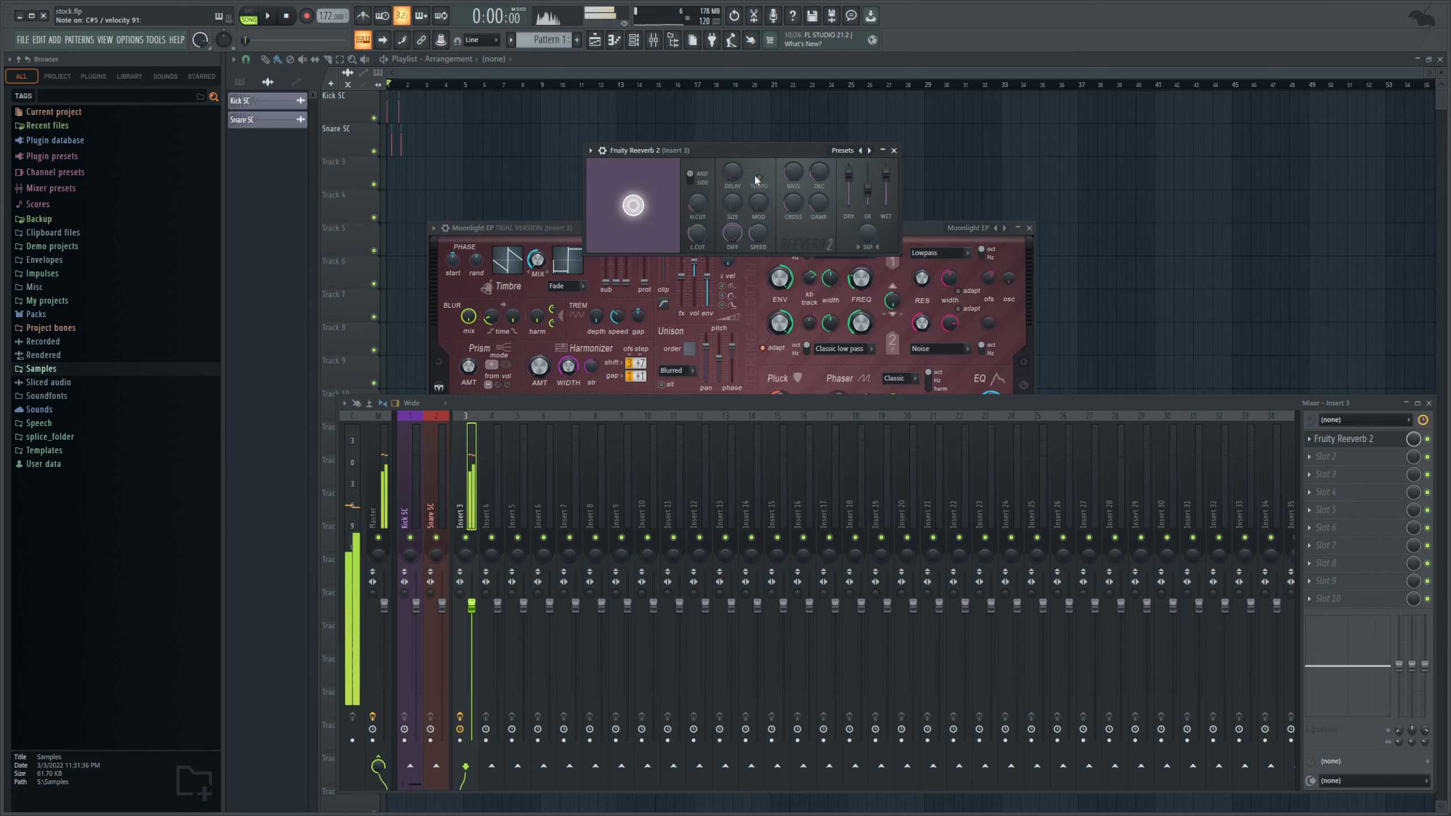
left_click_drag(818, 172, 862, 215)
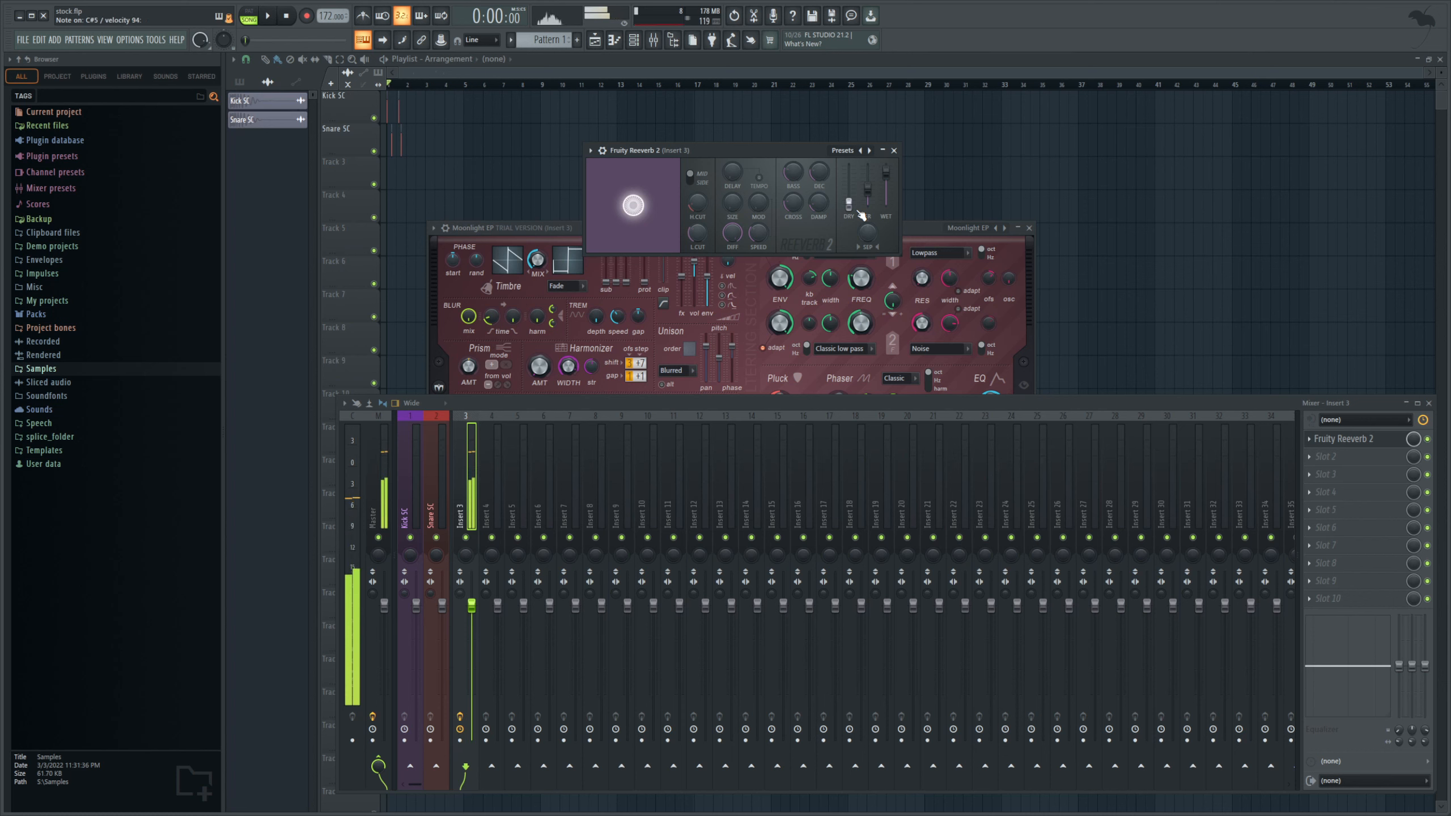
left_click_drag(849, 206, 852, 173)
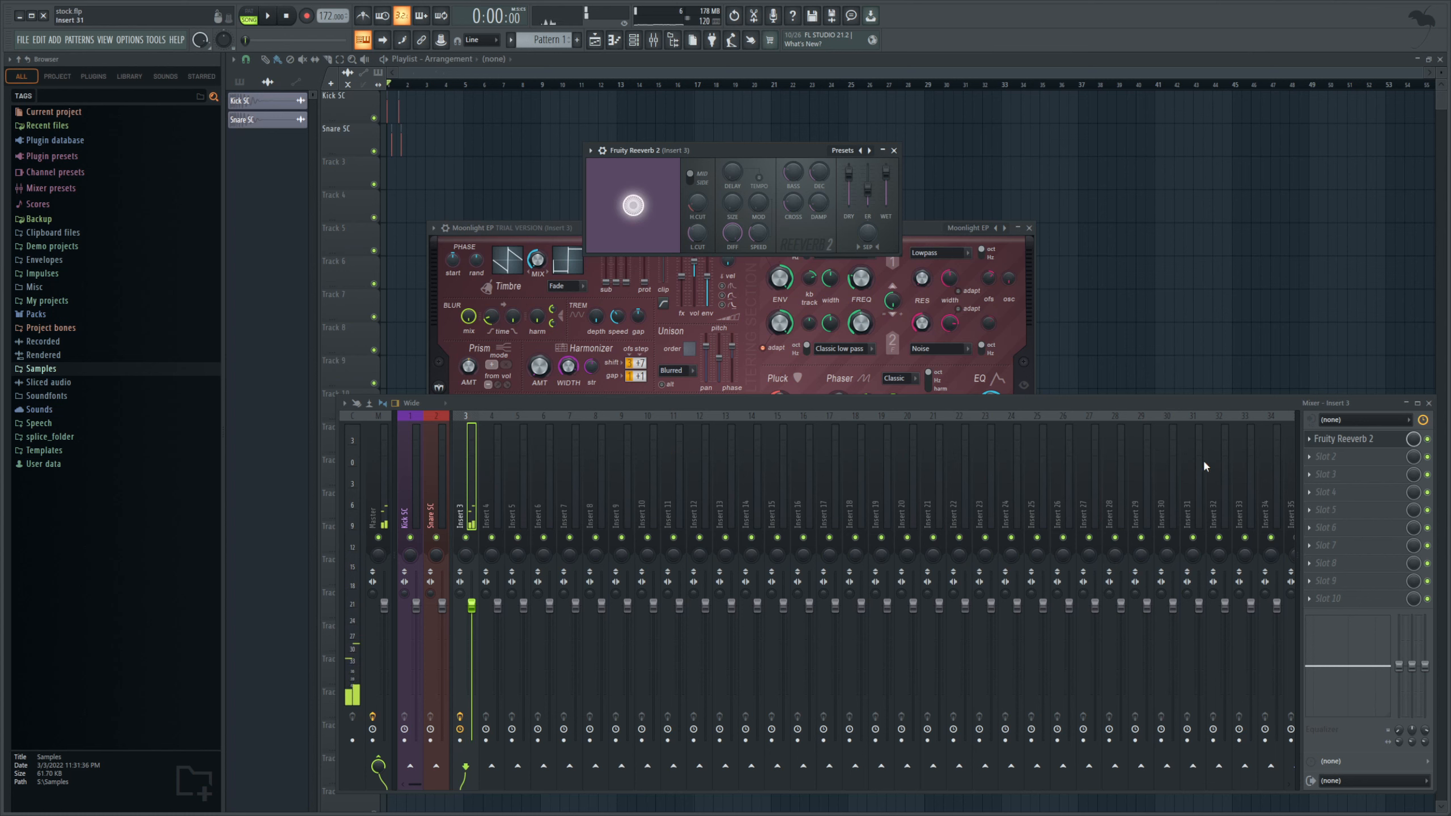
Step: Move Fruity Reeverb 2 to the second slot of Insert 3 and load Fruity Delay 2 into the first slot
left_click_drag(1352, 447, 1347, 461)
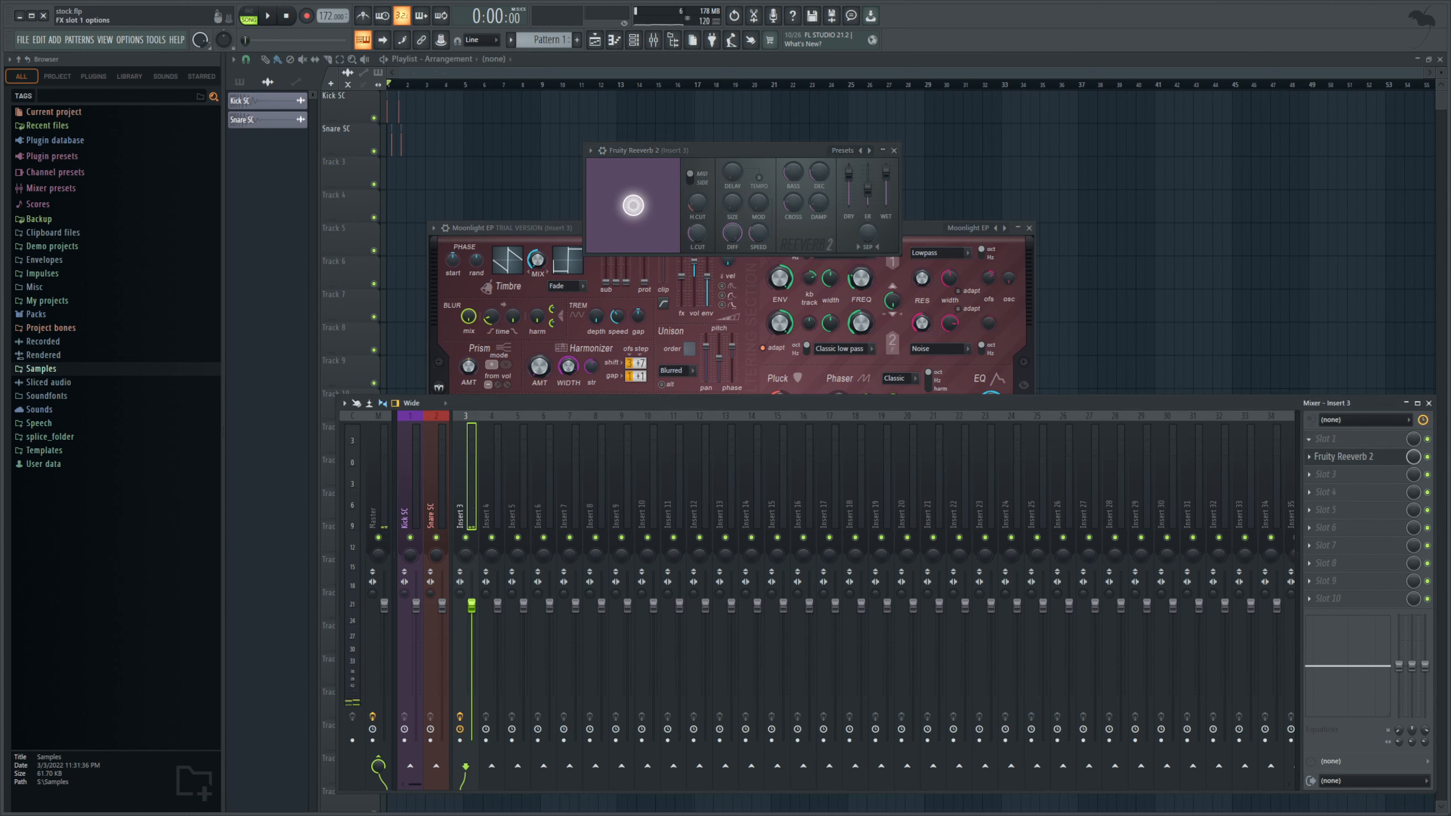
left_click(1188, 446)
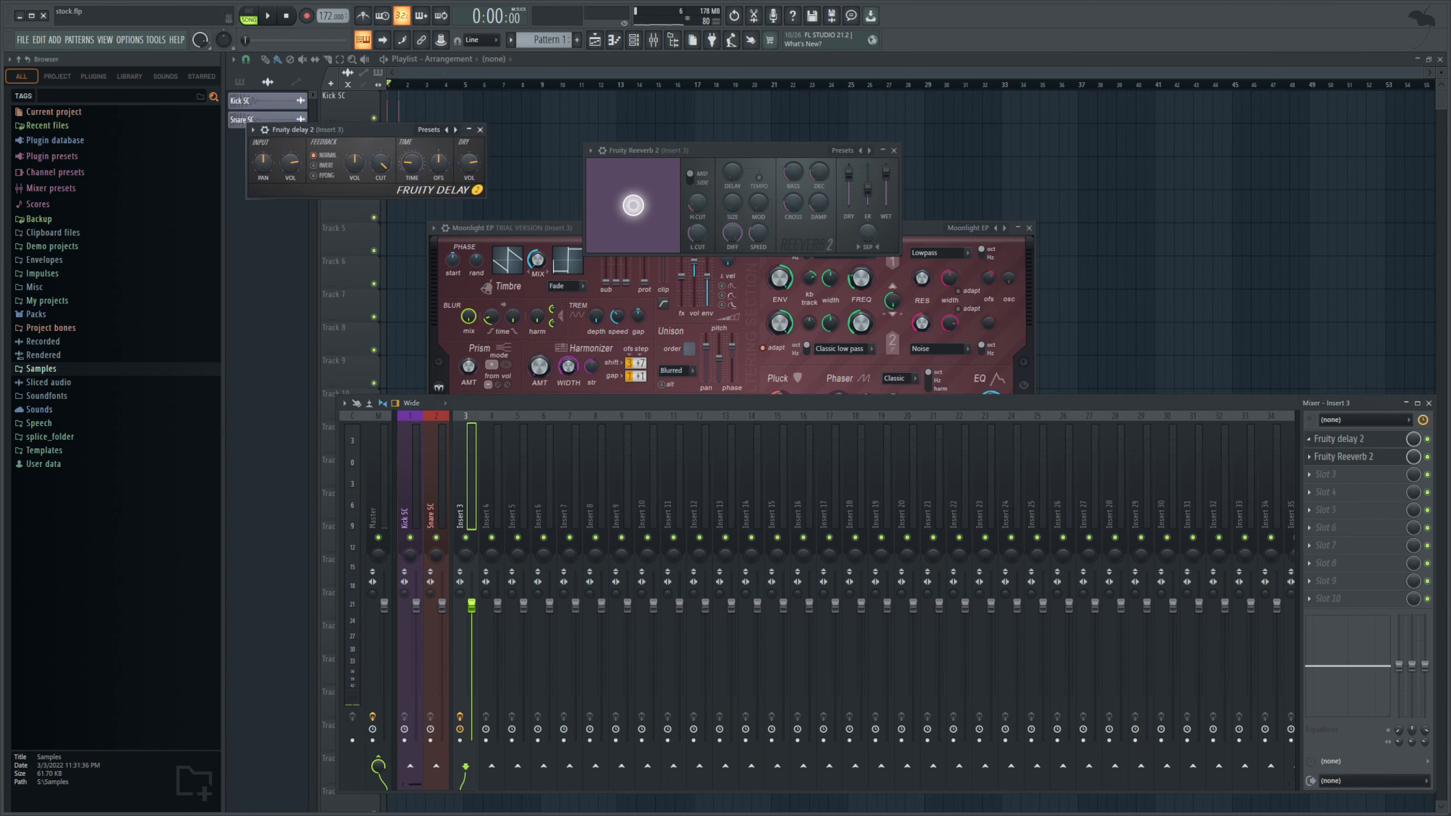
left_click_drag(351, 127, 460, 145)
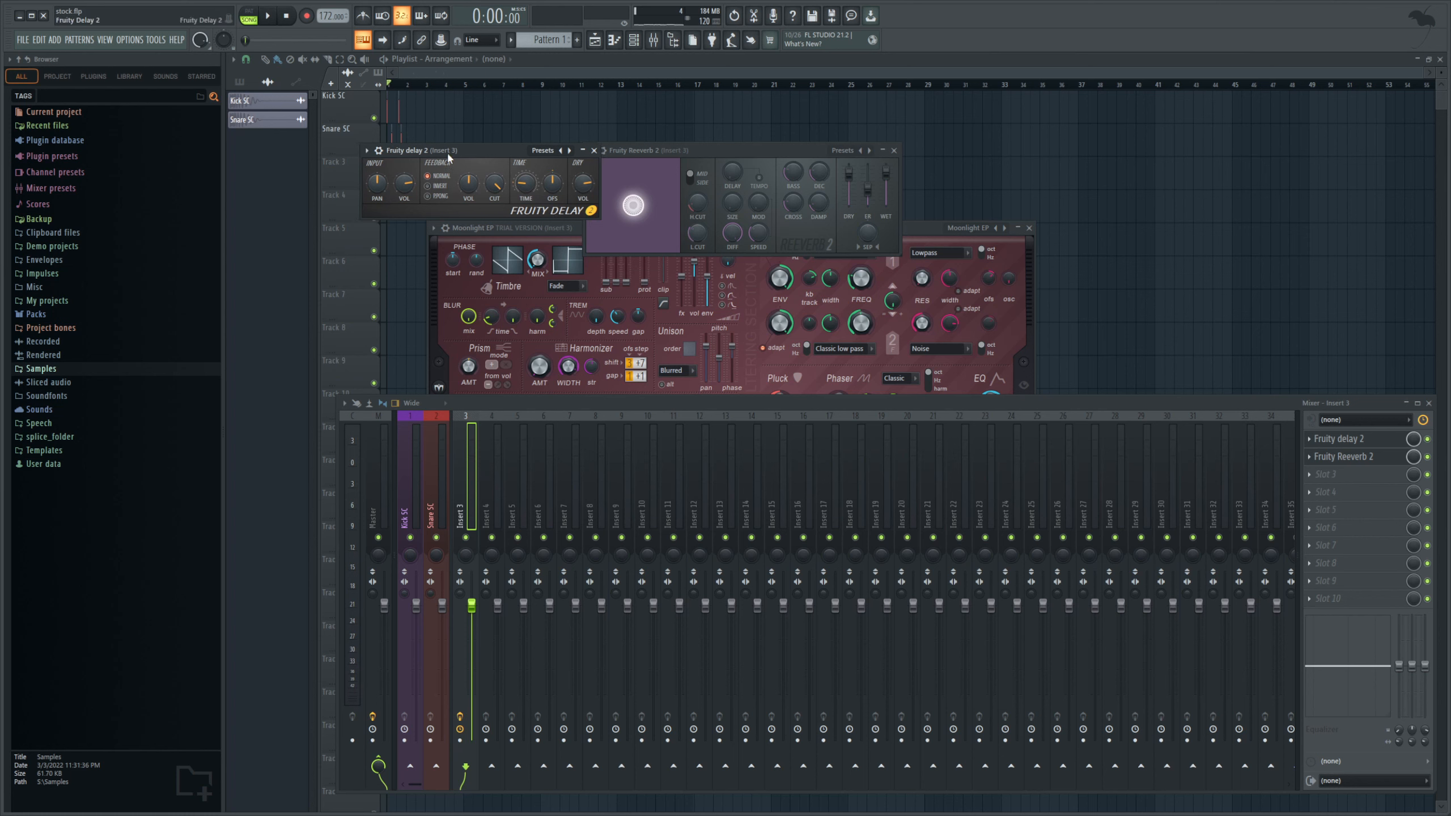
Step: Replace Fruity Delay 2 on Insert 3 with Fruity Delay 3 and reposition the plugin window
left_click_drag(447, 150, 472, 196)
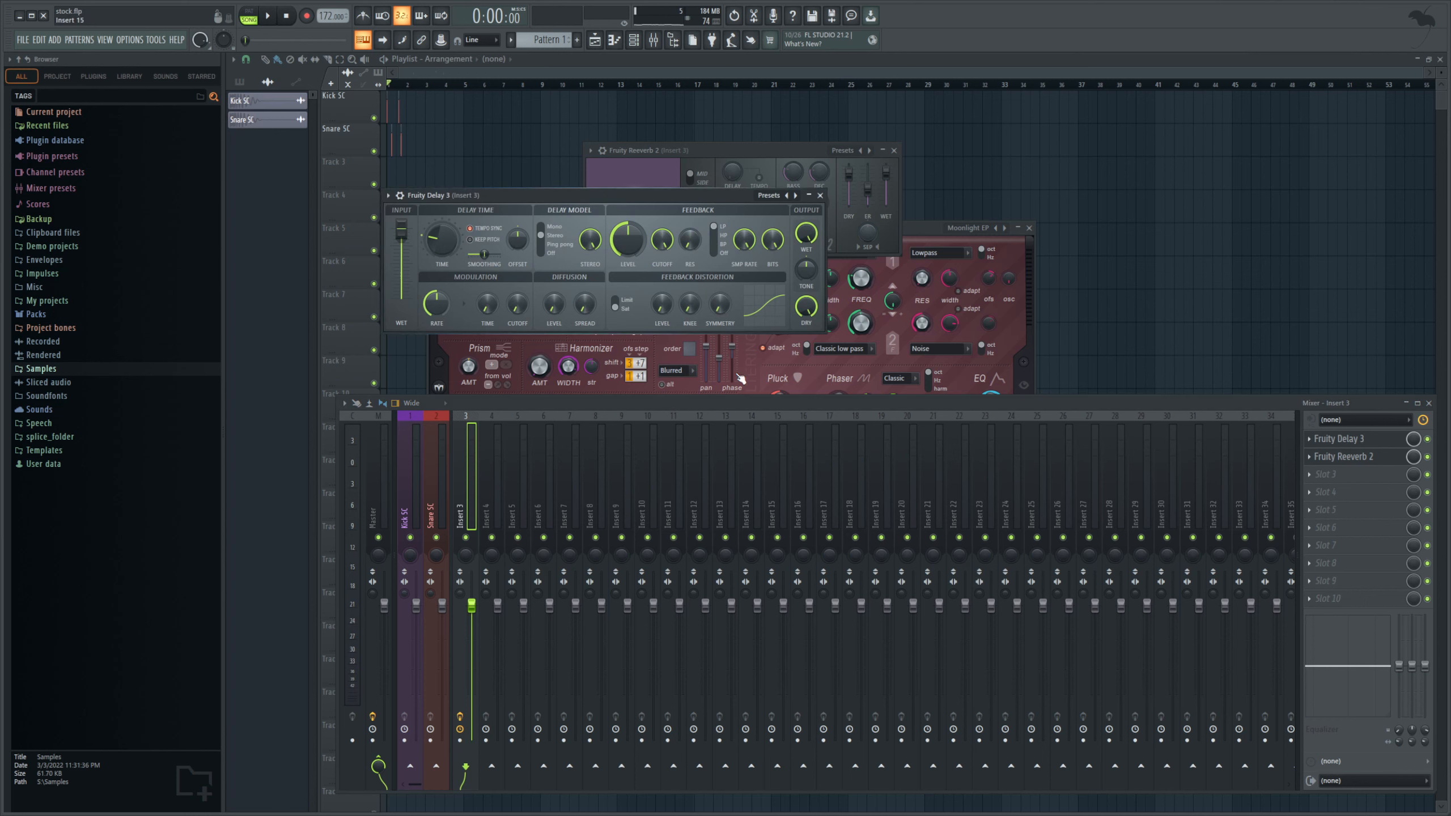
left_click_drag(666, 198, 825, 256)
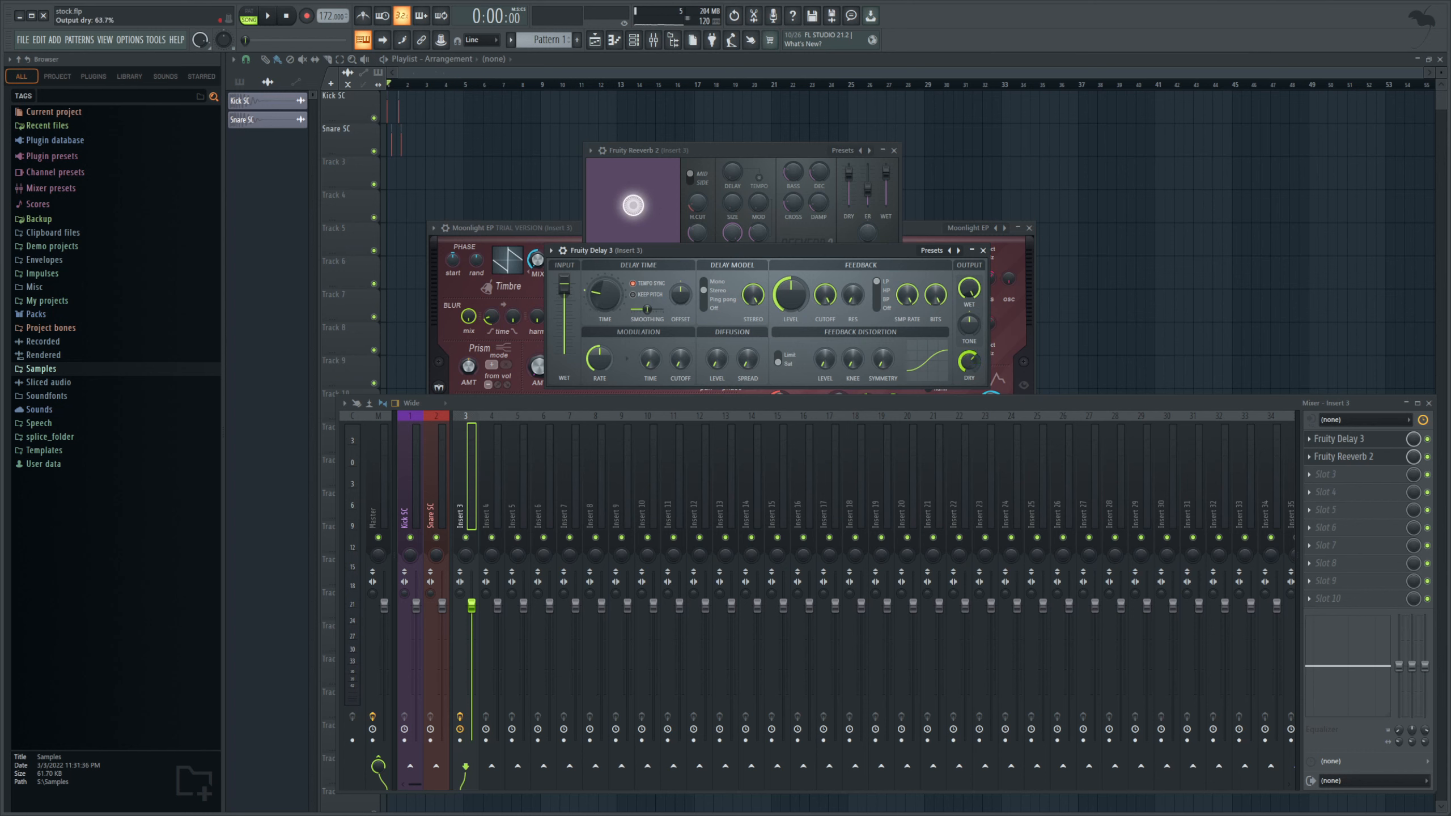
Step: Increase the delay time in Fruity Delay 3, muting the dry output to hear the echoes and raising it again
left_click_drag(968, 361, 968, 401)
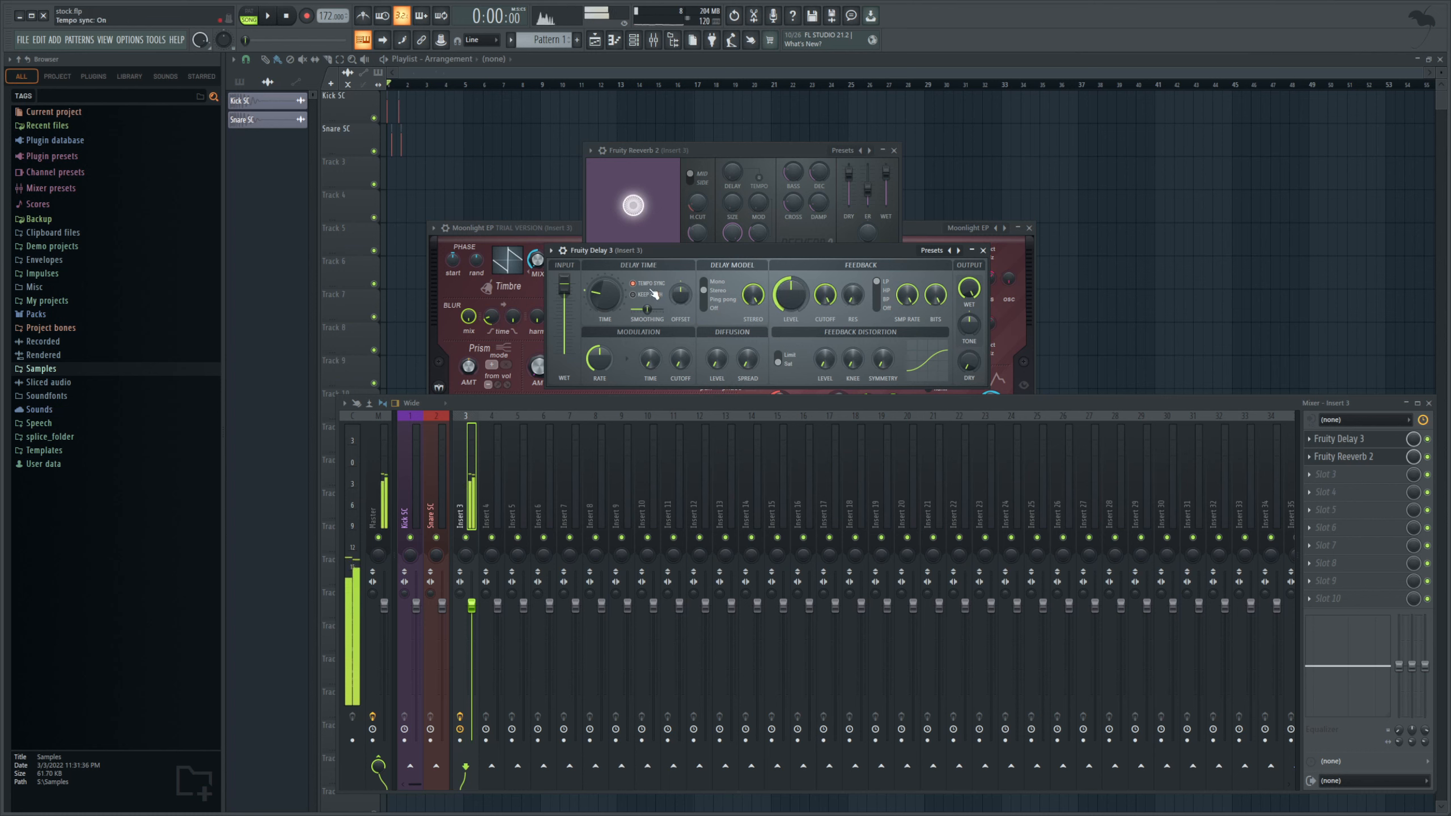
left_click_drag(604, 295, 604, 273)
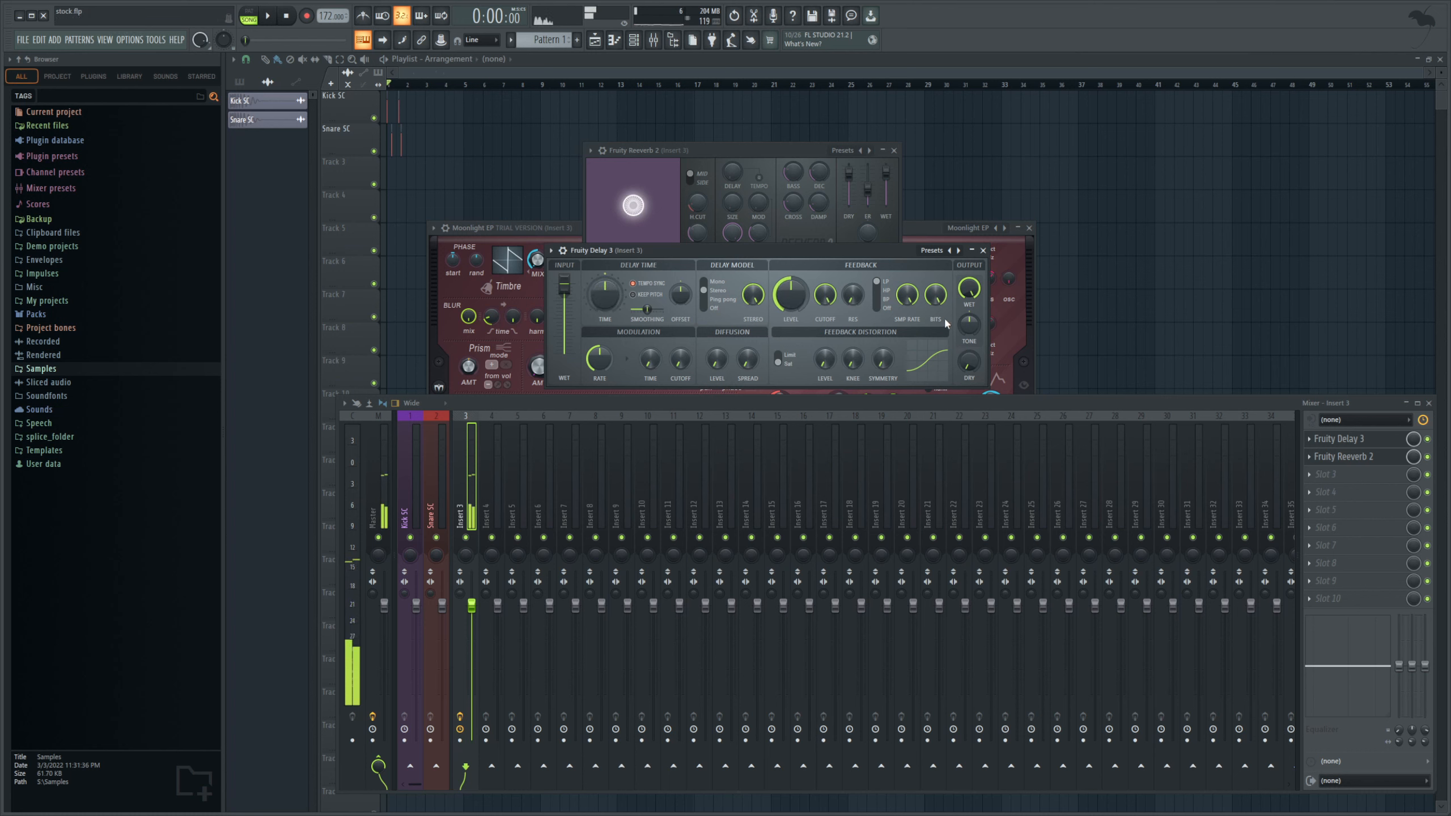
left_click_drag(968, 361, 968, 336)
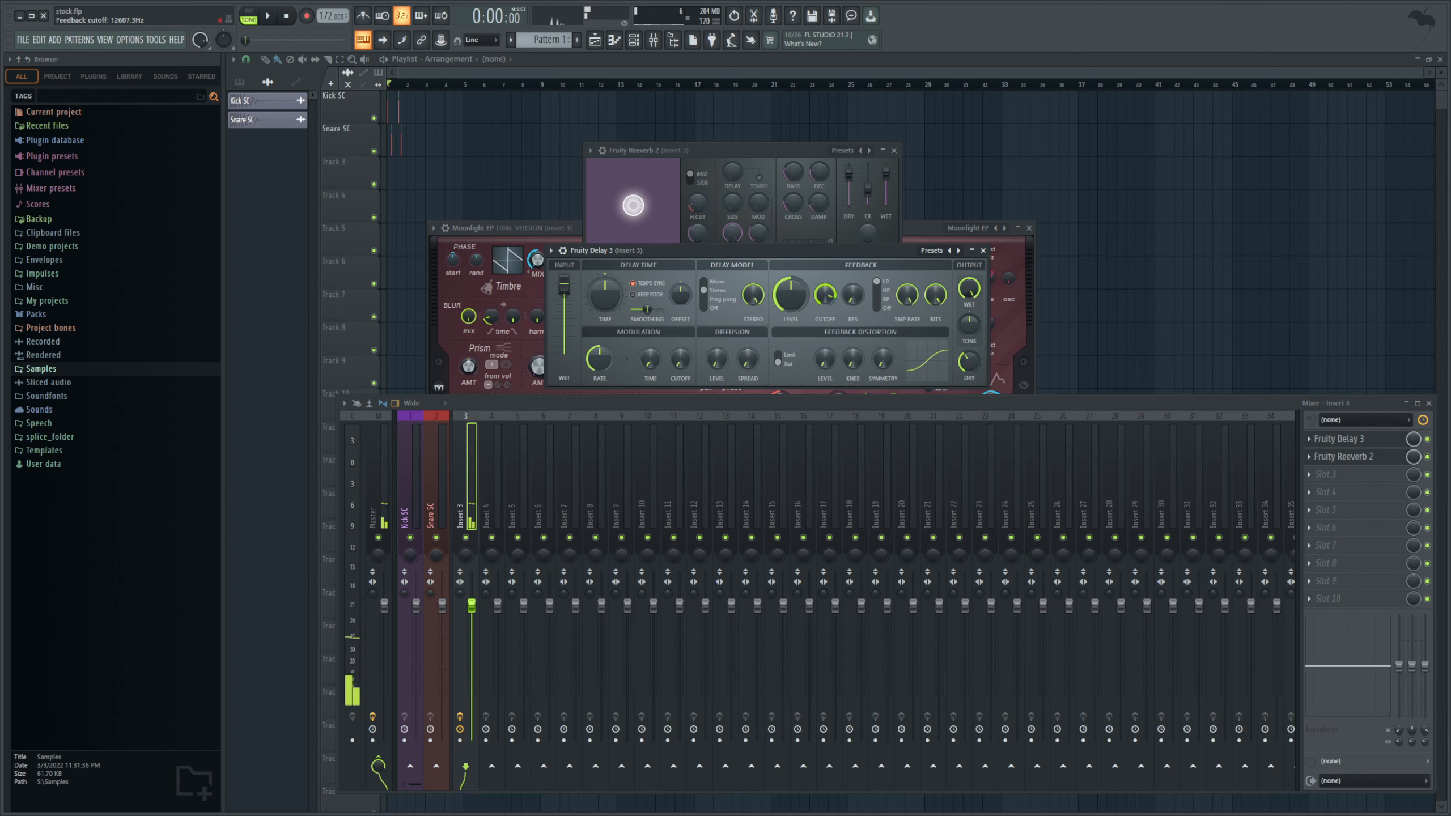
Step: Lower the feedback cutoff in Fruity Delay 3, switch its delay model to Ping pong and readjust the dry output level
left_click_drag(824, 295, 825, 315)
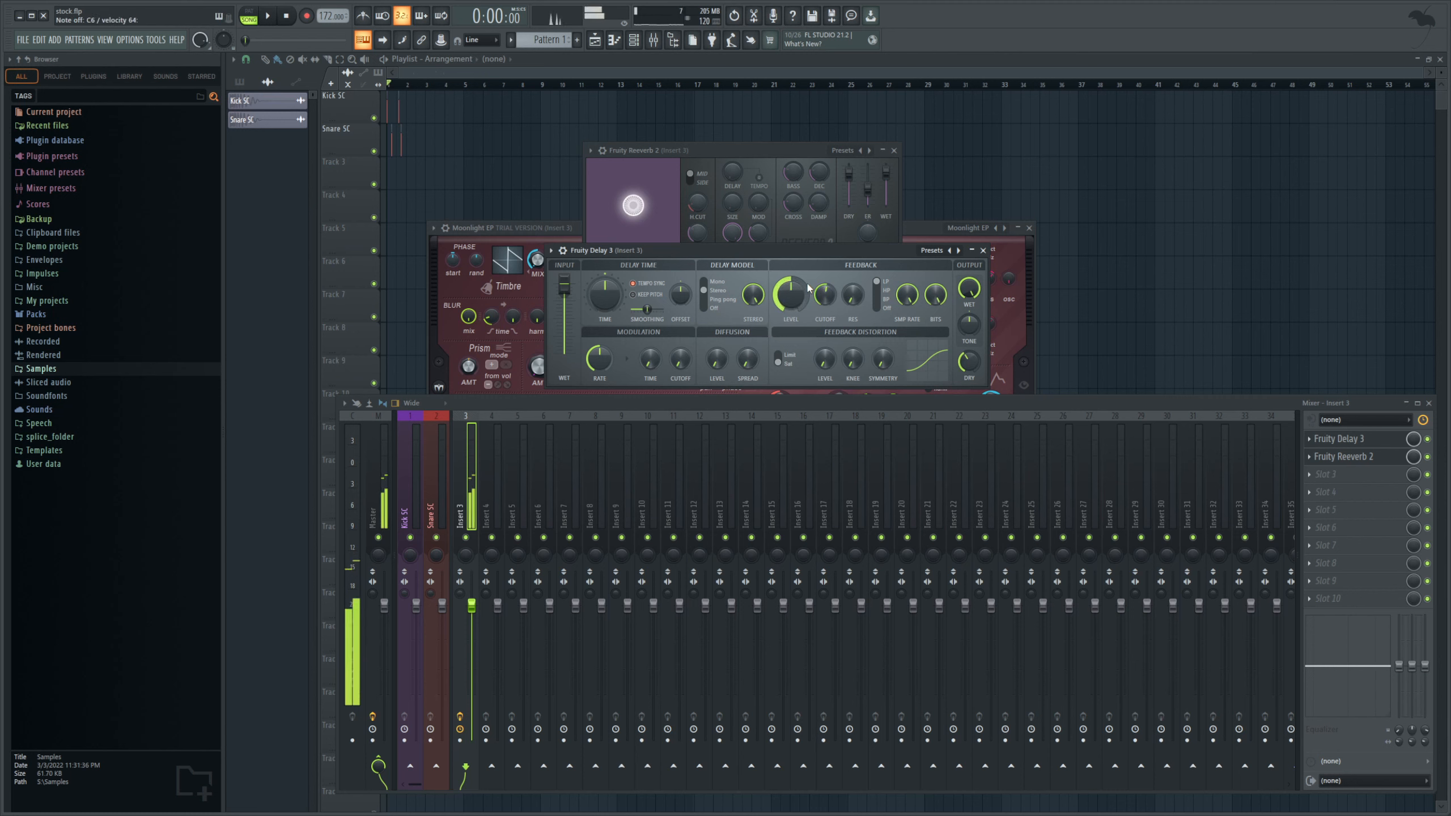
left_click_drag(825, 295, 825, 319)
left_click_drag(820, 300, 821, 305)
left_click(722, 301)
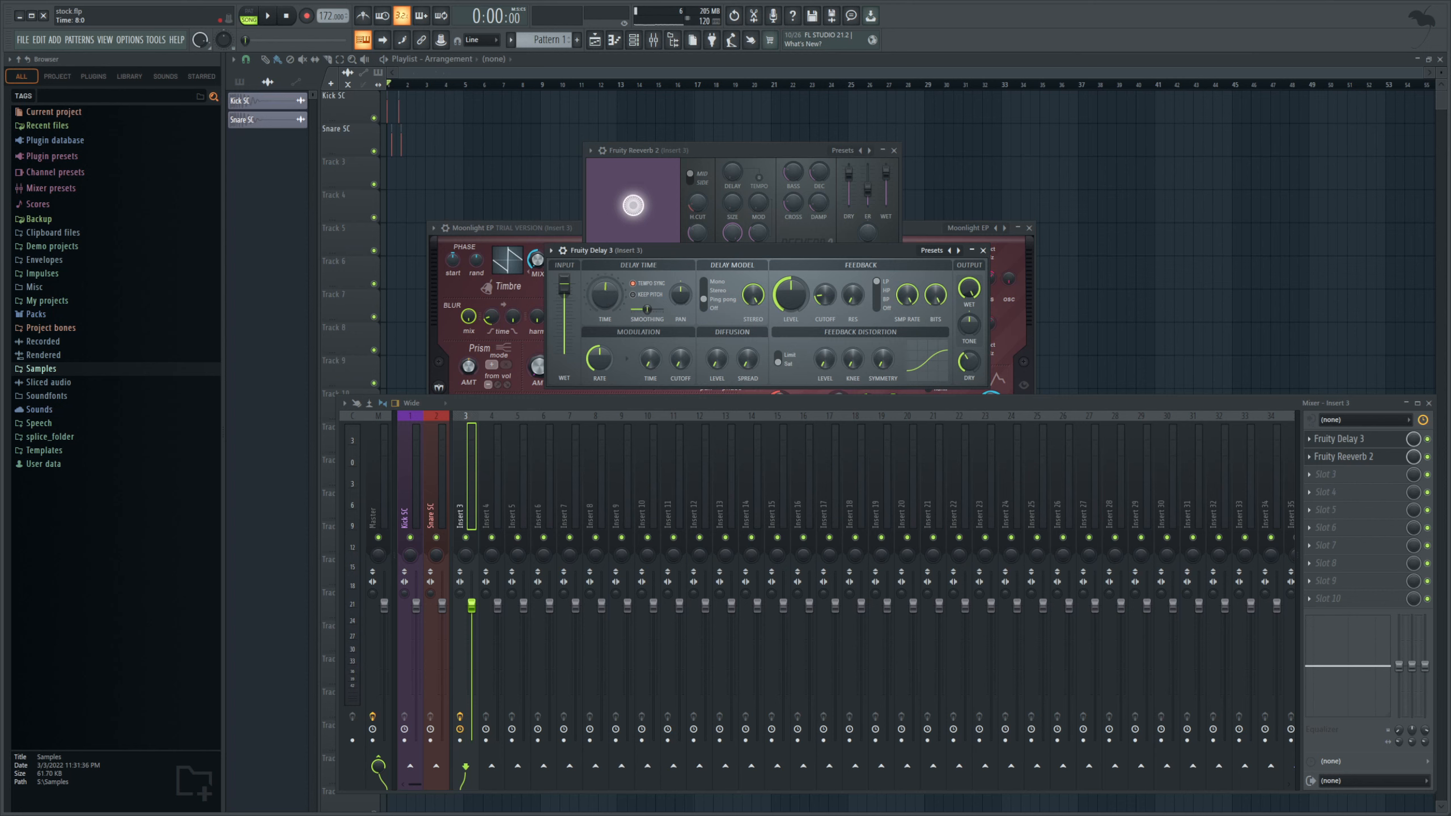
left_click_drag(955, 363, 956, 338)
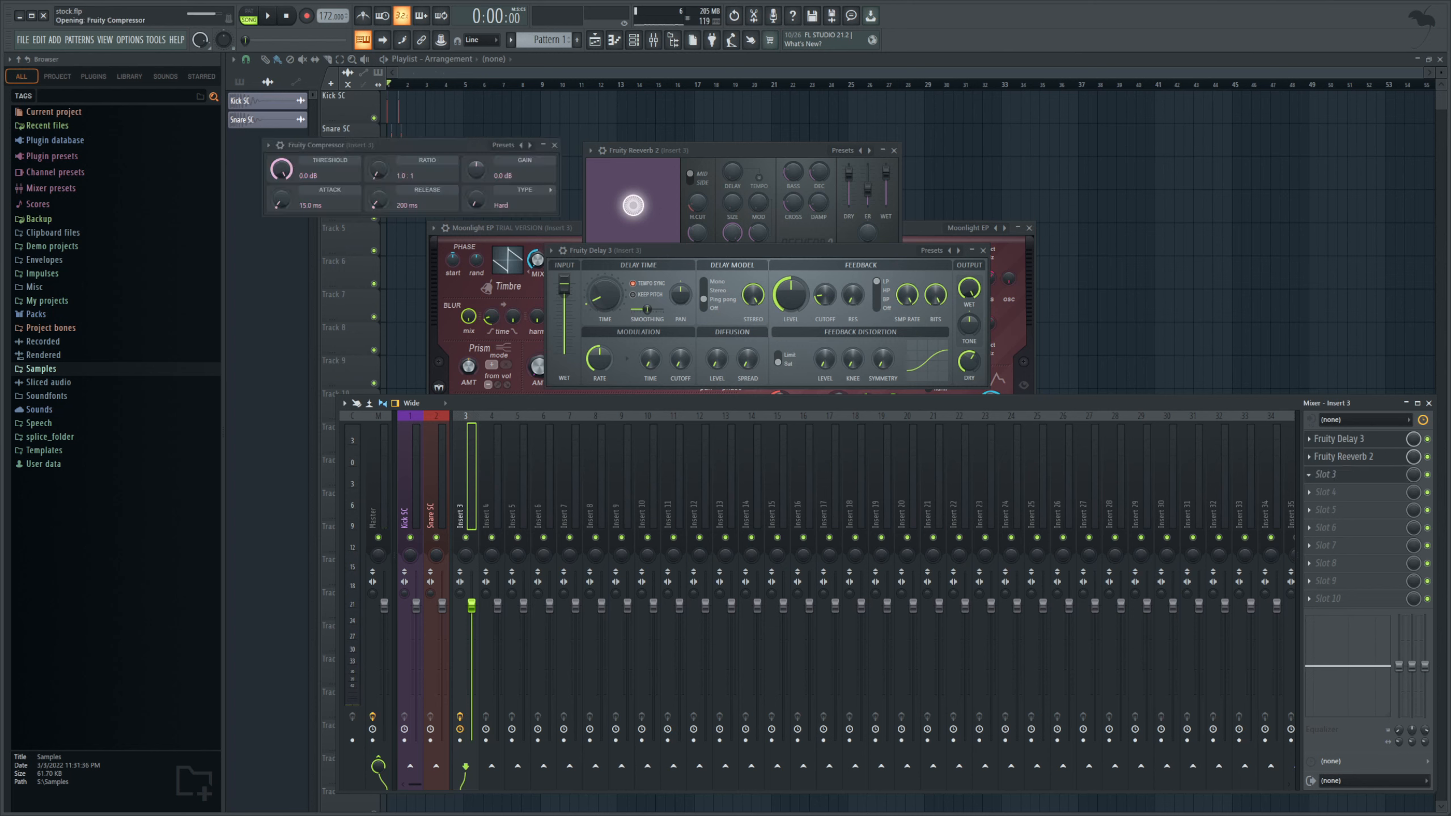
Step: Move the Fruity Compressor window over the mixer and set a -21.9 dB threshold, 6.0:1 ratio and 9.0 dB gain
left_click_drag(371, 146, 632, 476)
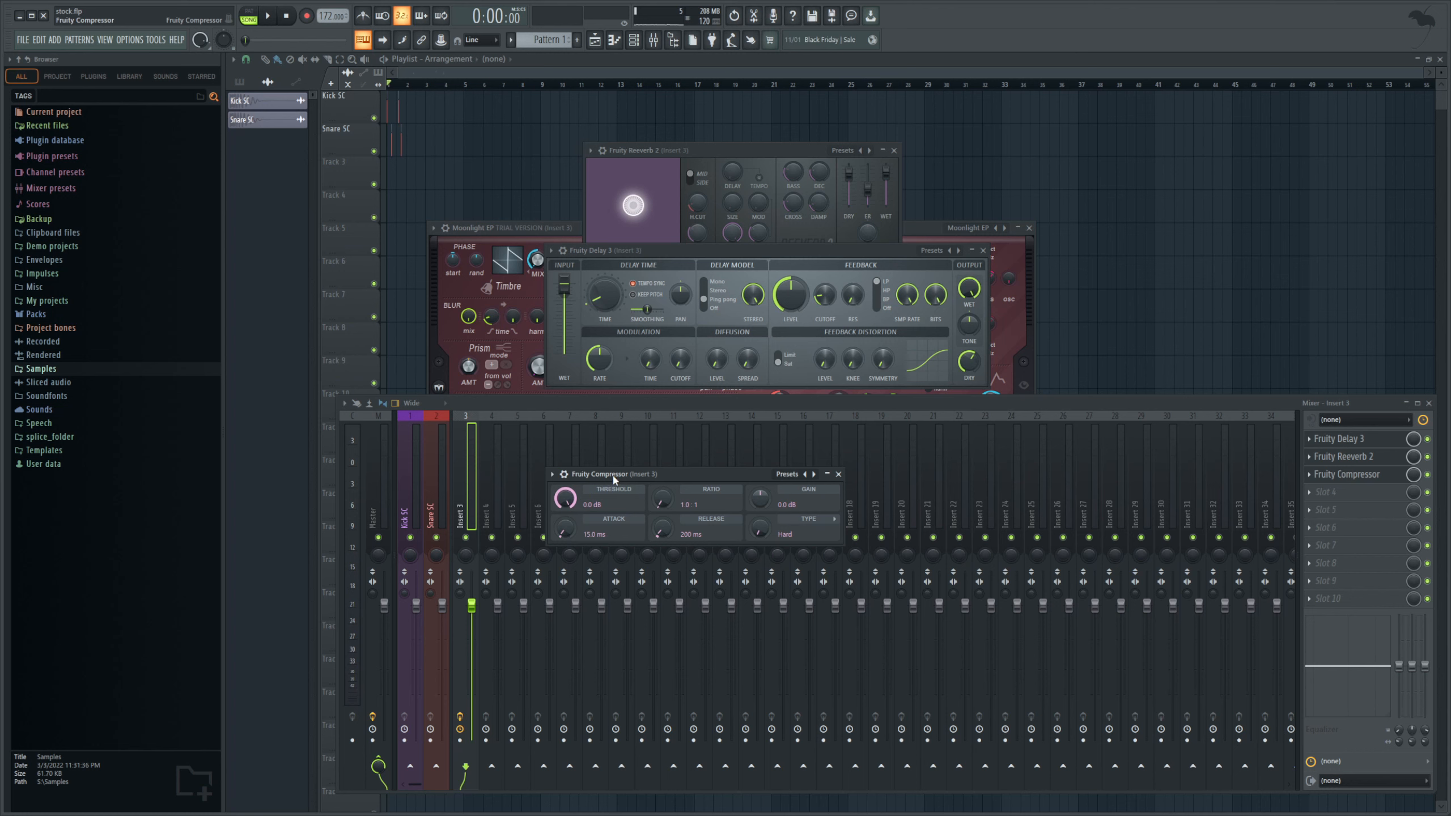
left_click_drag(614, 478, 597, 475)
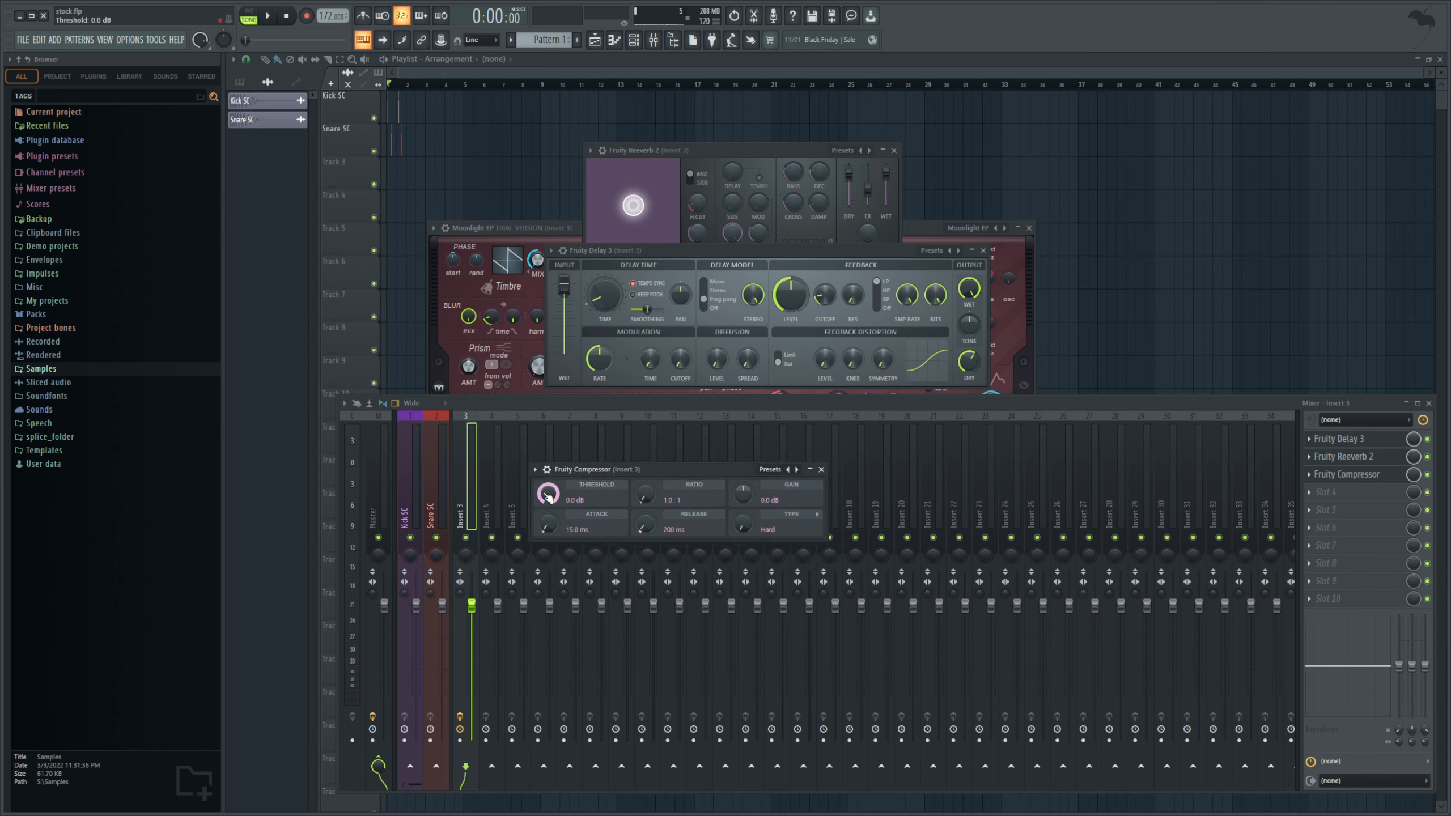
mouse_move(549, 495)
left_mouse_down()
mouse_move(548, 515)
mouse_move(547, 496)
left_mouse_up()
left_click_drag(646, 493, 645, 486)
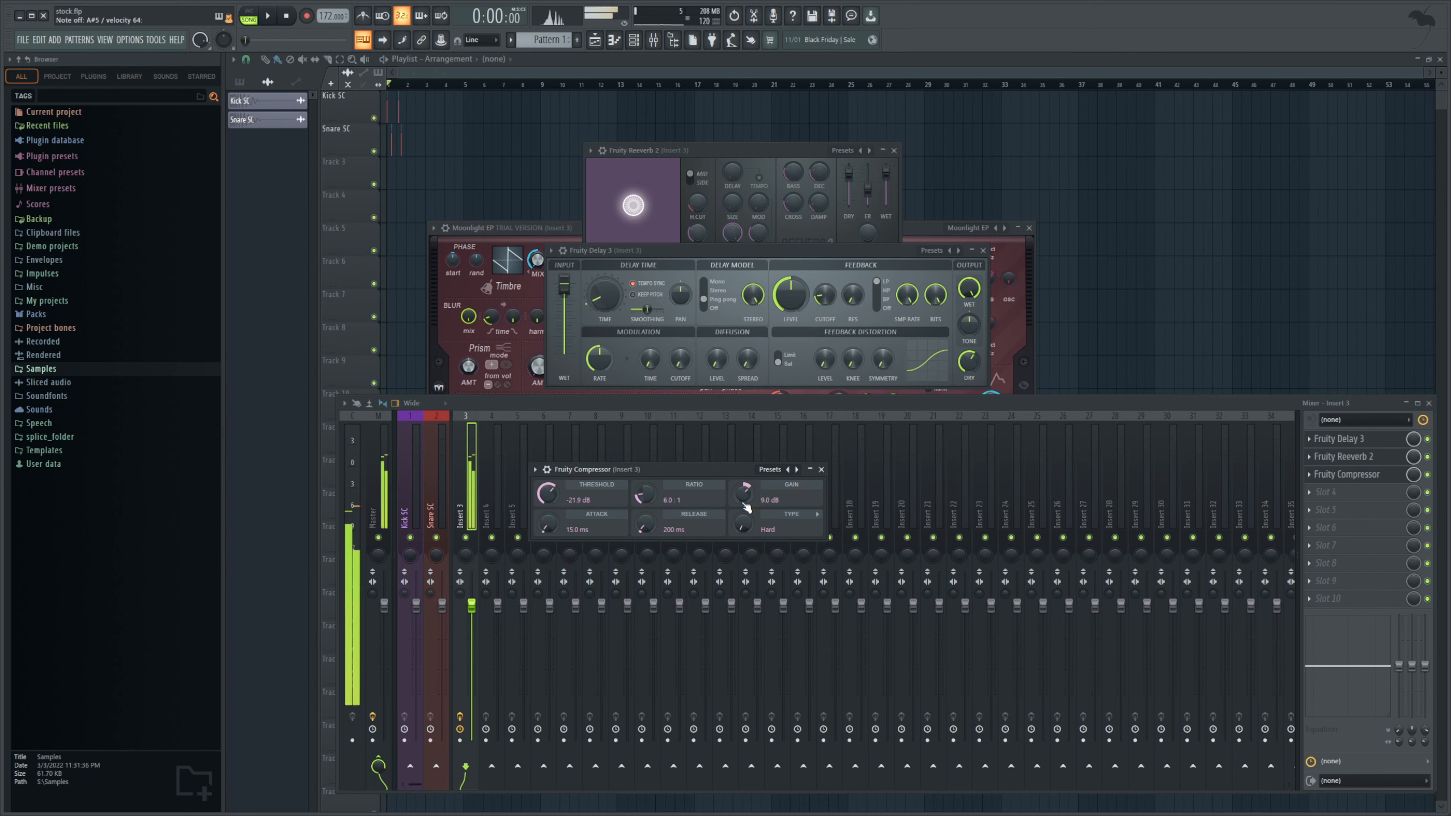
Step: Compress harder with a -32.5 dB threshold, 8.2:1 ratio and 22.0 dB gain, and set the compressor type to Soft
left_click_drag(547, 492, 547, 512)
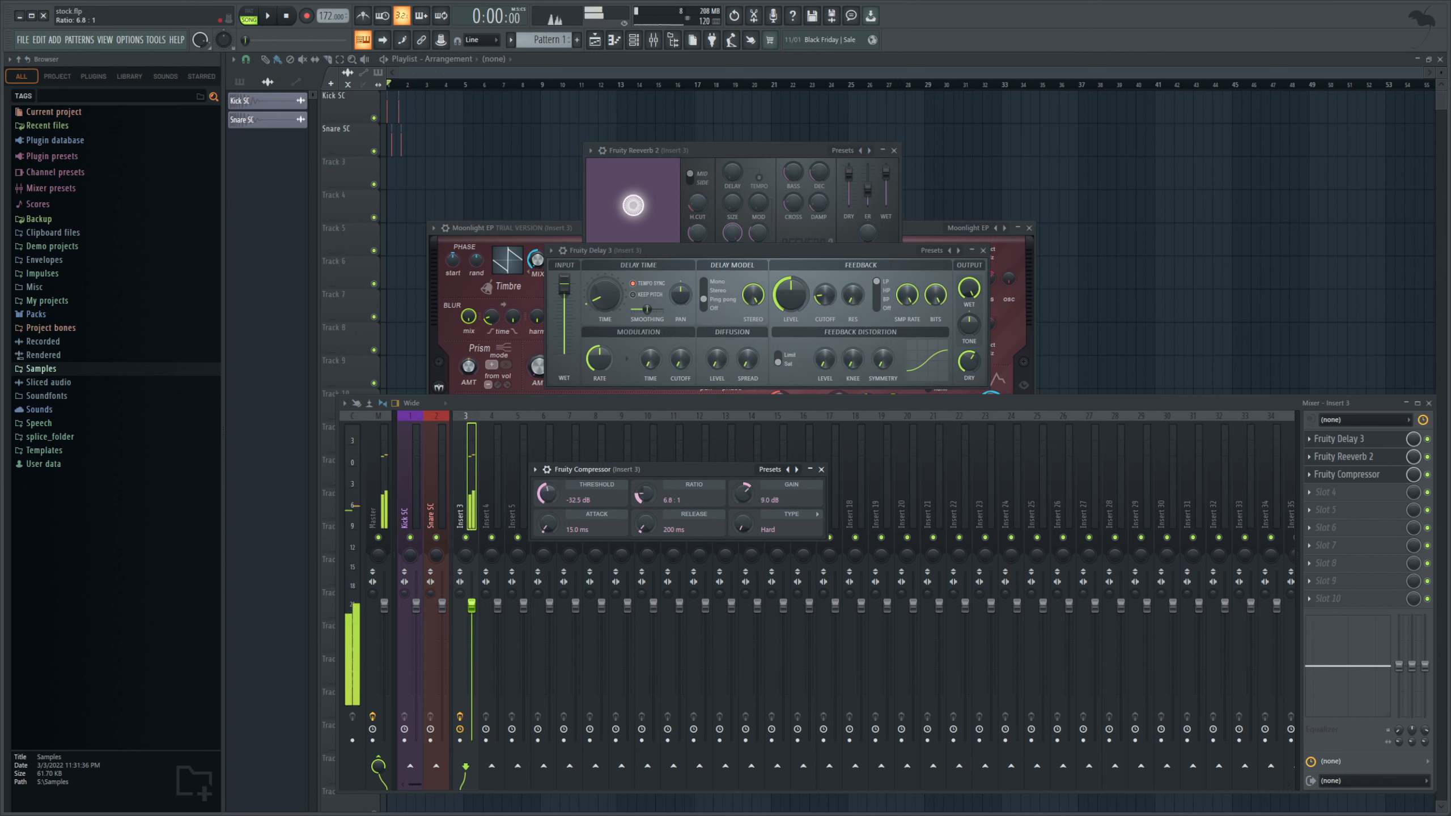
left_click_drag(644, 495, 644, 483)
left_click_drag(742, 494, 742, 480)
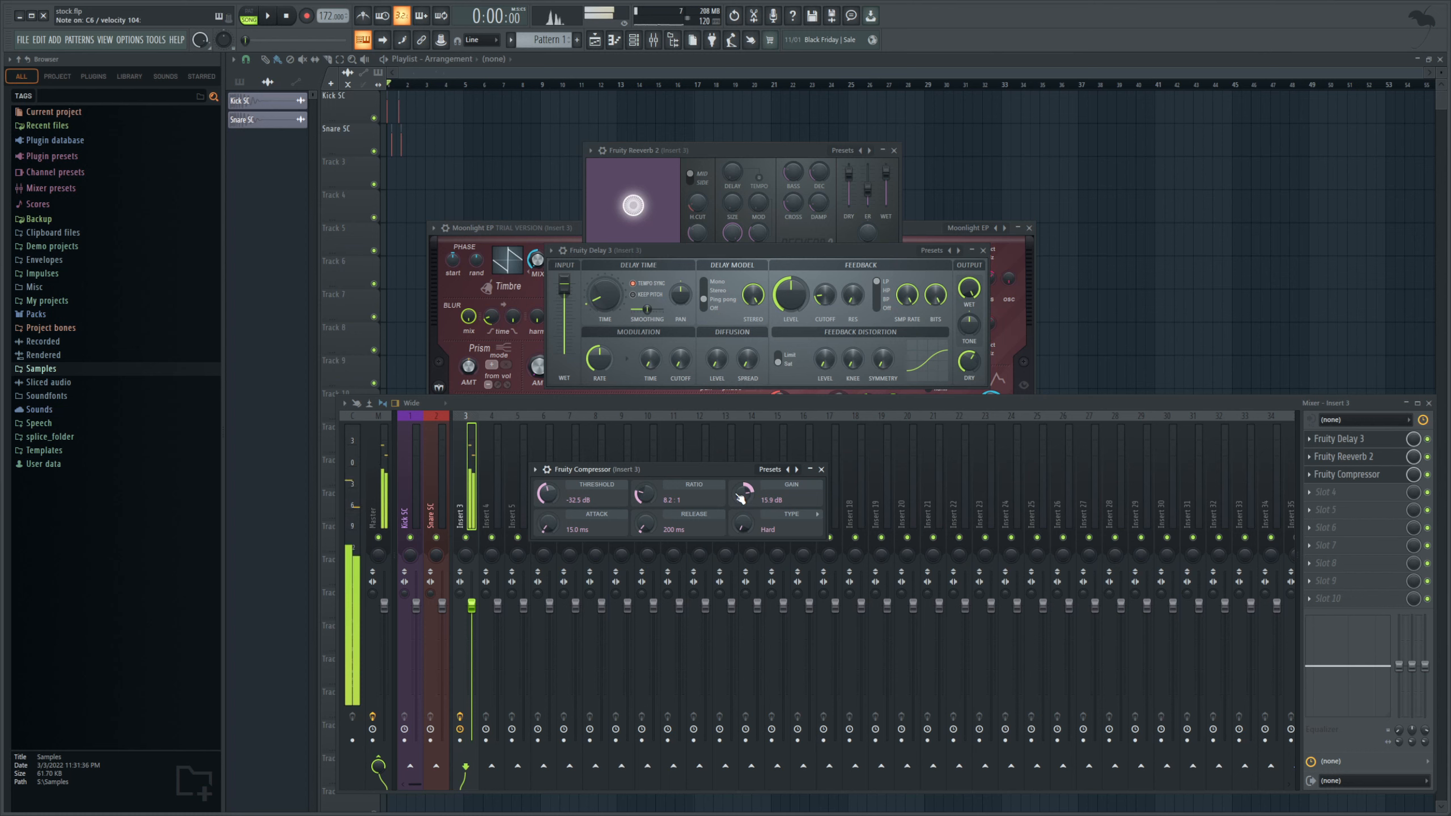
left_click_drag(738, 495, 738, 481)
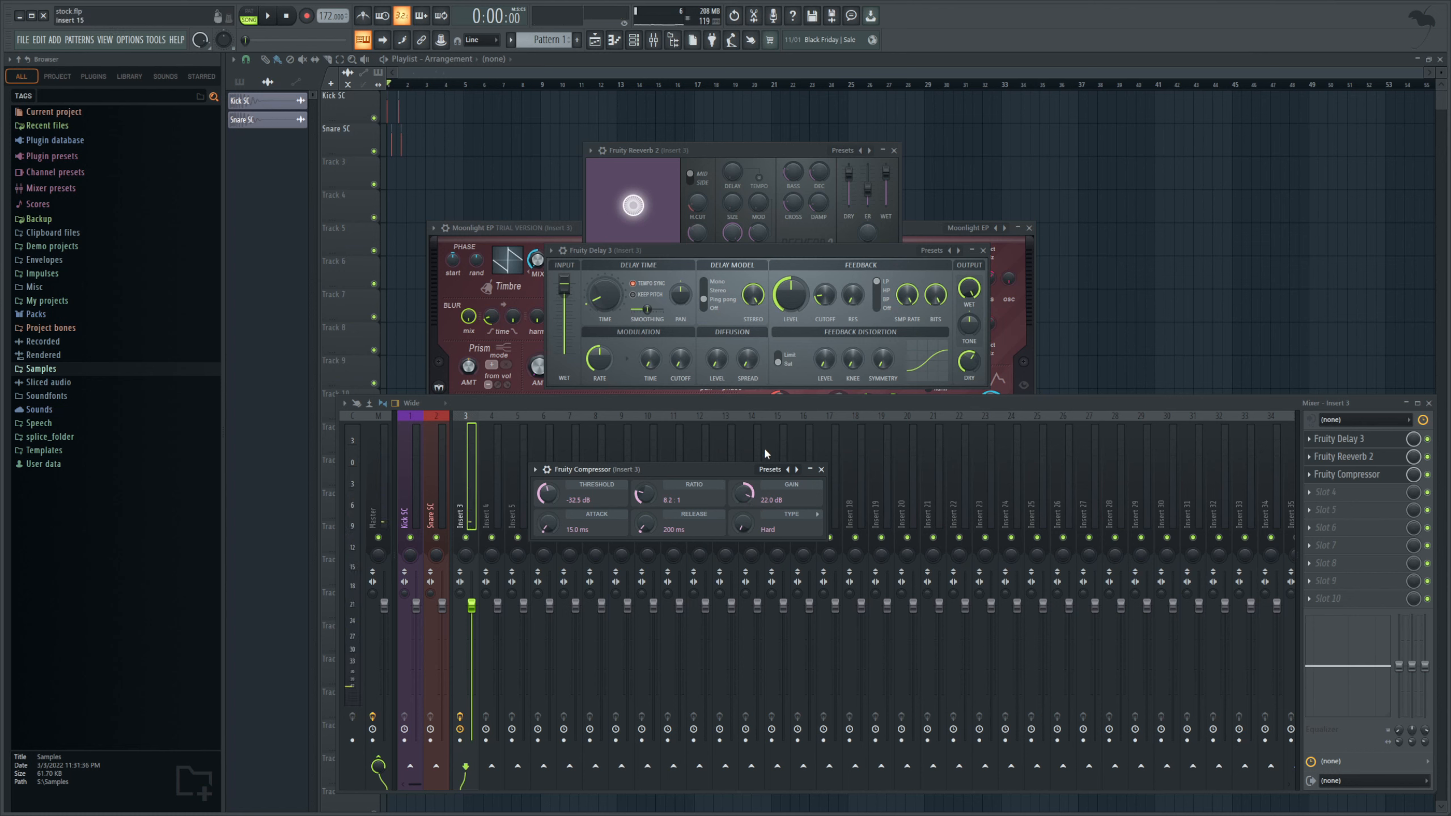
left_click_drag(754, 534, 754, 505)
Step: Try Fruity Multiband Compressor in the fourth slot of Insert 3, repositioning its window and toggling the slot
left_click(1335, 501)
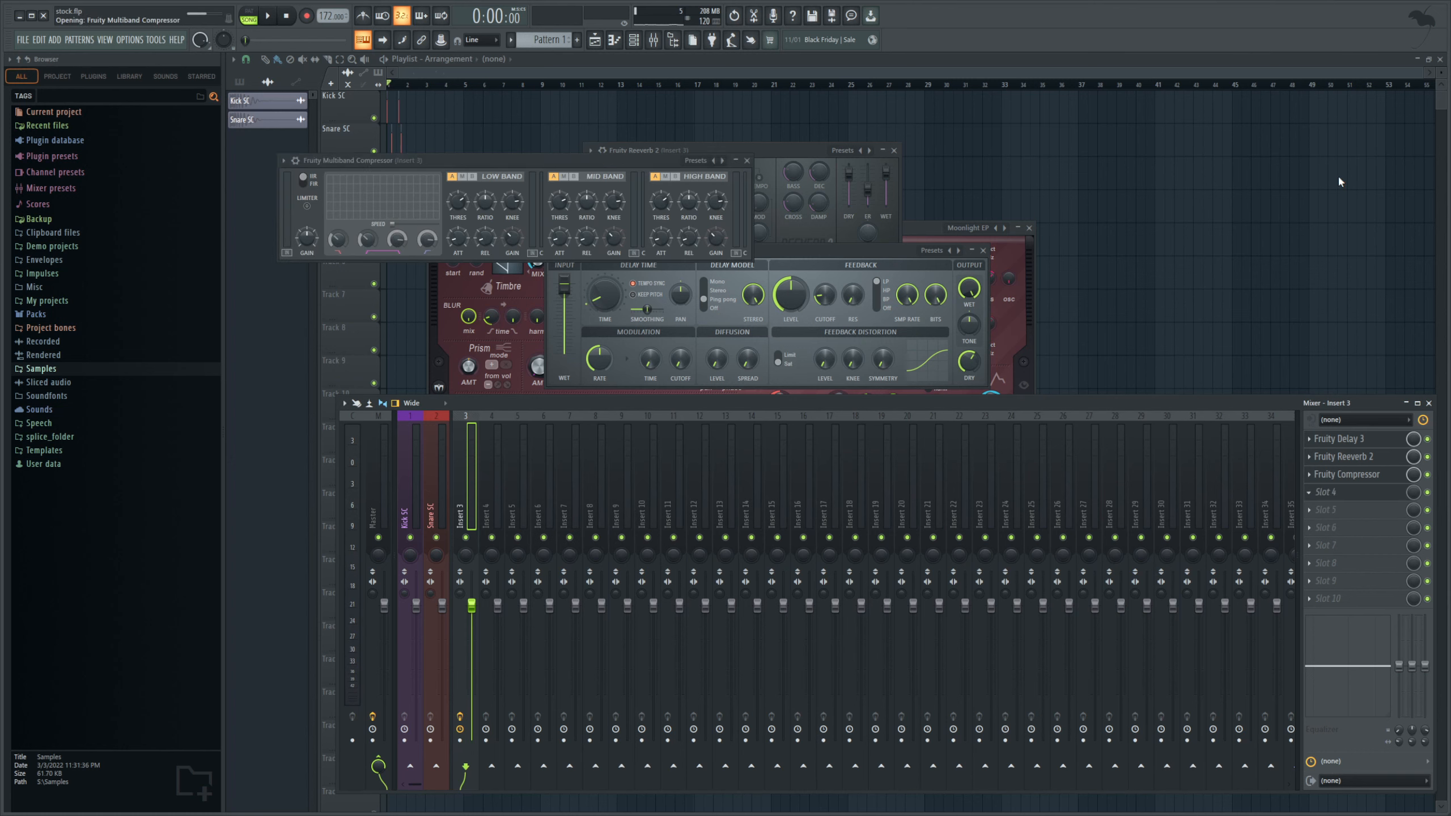
left_click_drag(598, 153, 775, 311)
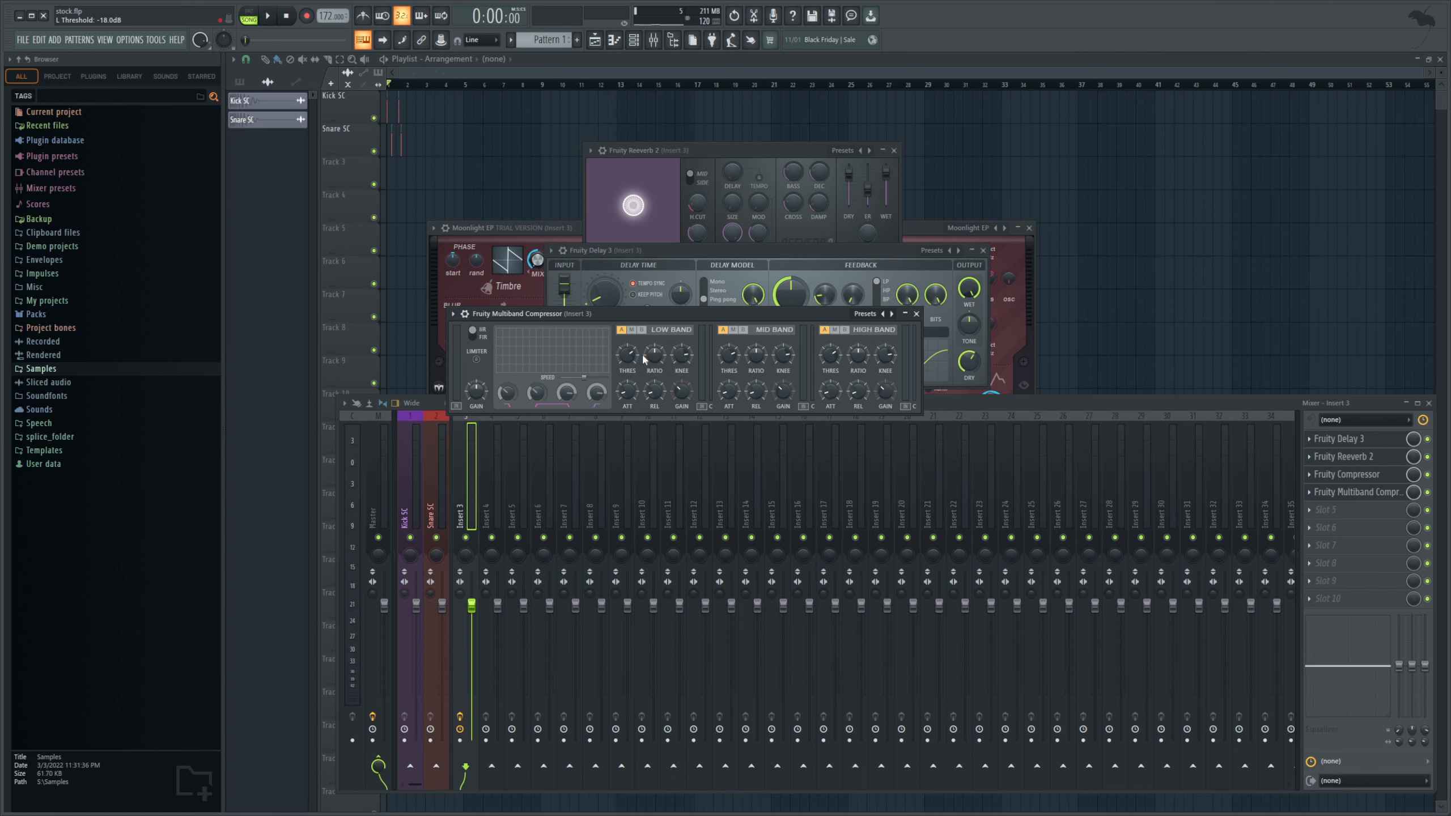
left_click(1427, 492)
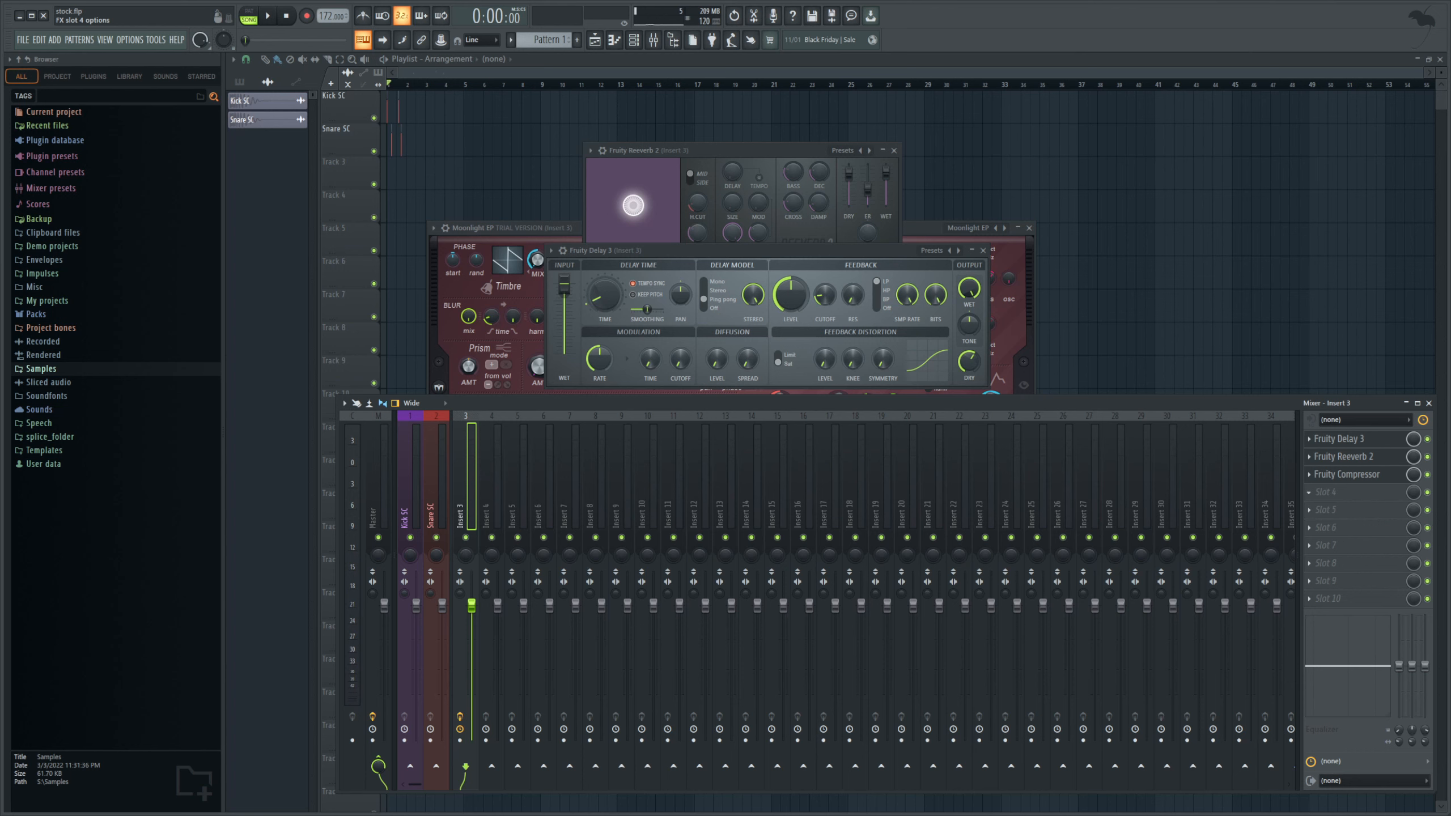
Step: Load Fruity Chorus into the fourth slot of Insert 3 and set its Wet only option to yes
left_click(1421, 356)
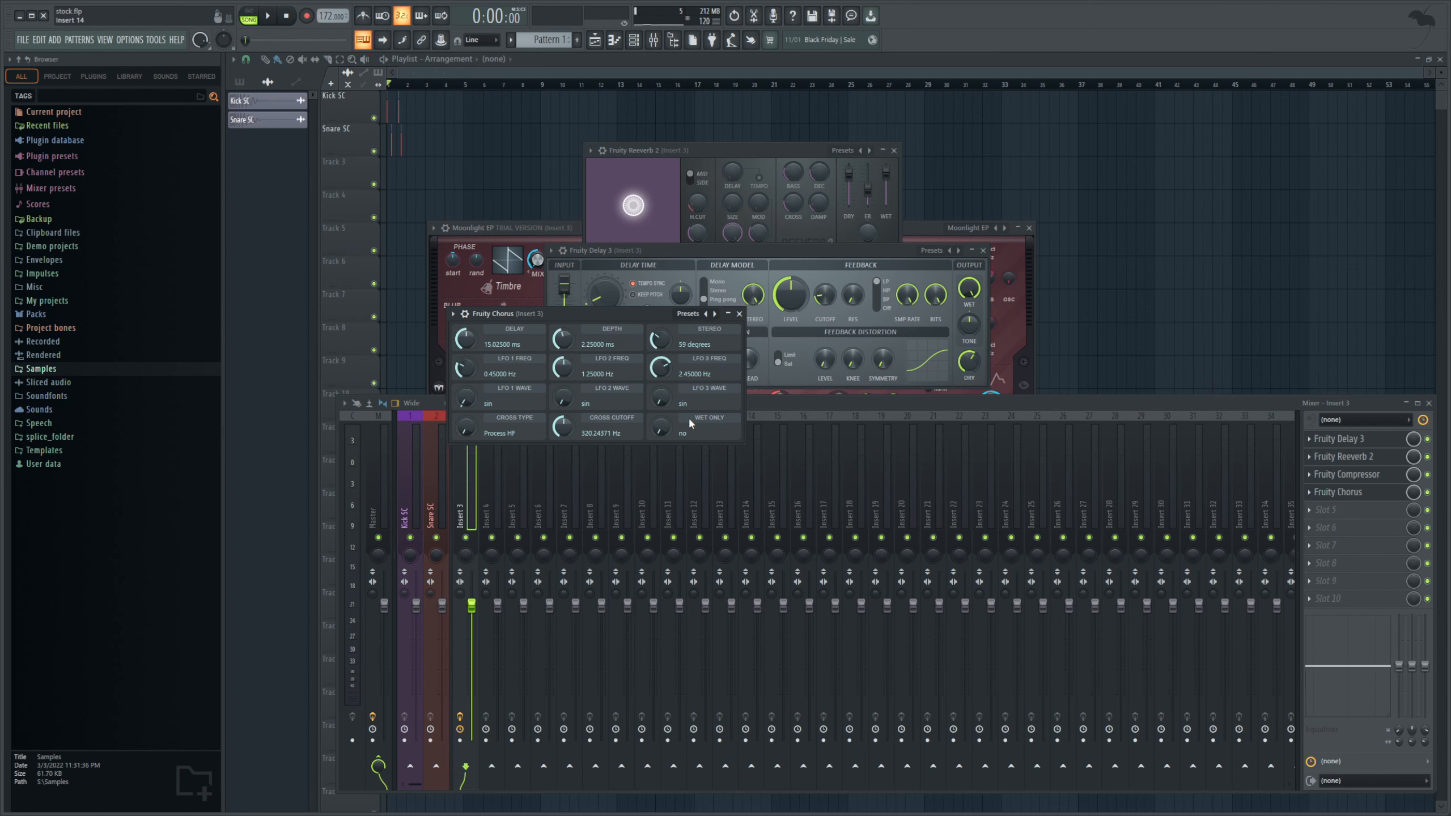
left_click_drag(668, 435, 669, 426)
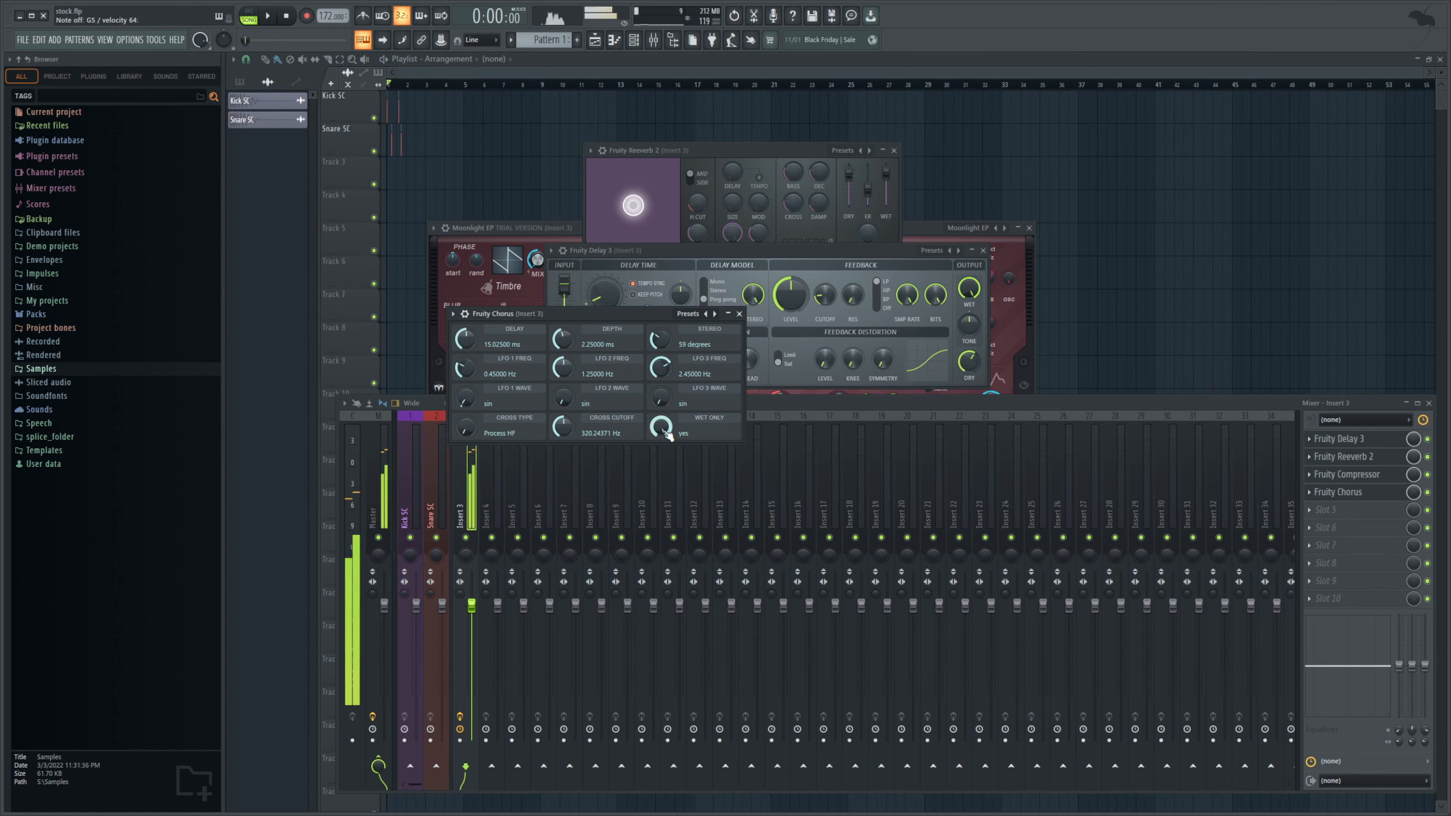
Step: Add Serum to the channel rack, route it to mixer Insert 3 and enable its Mono voicing
key("F6")
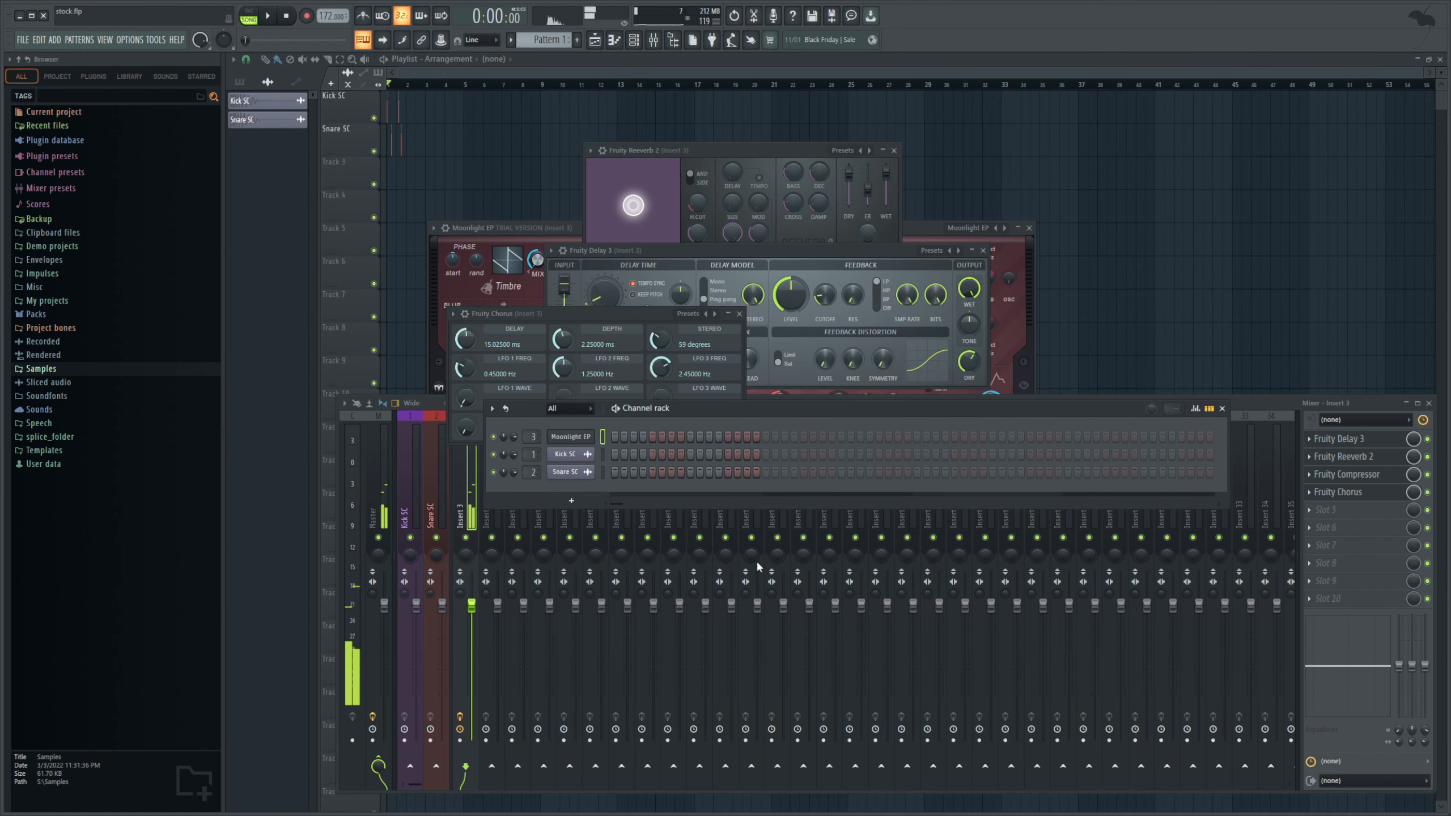
key("alt+s")
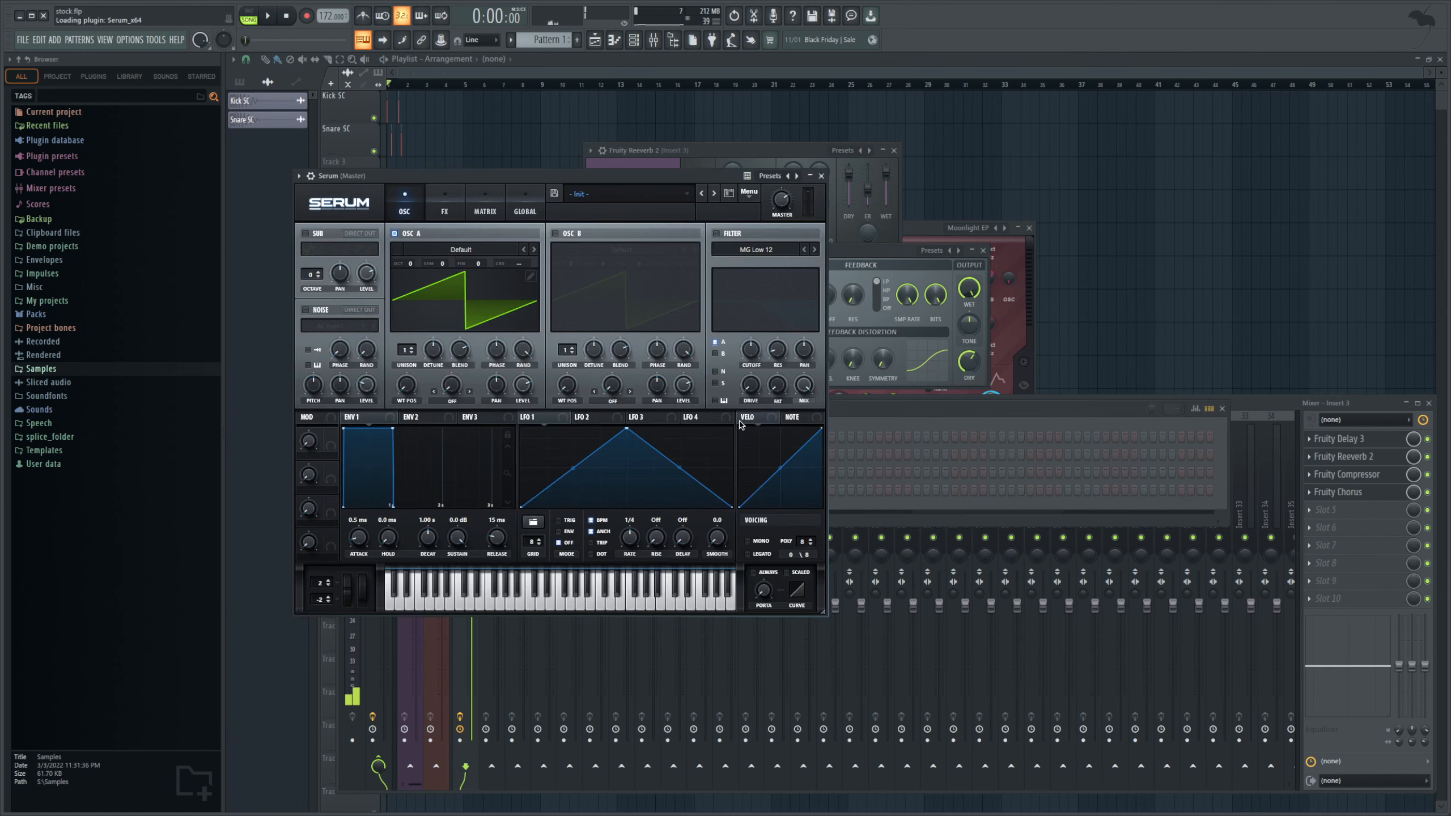
left_click(845, 418)
left_click_drag(528, 439, 529, 434)
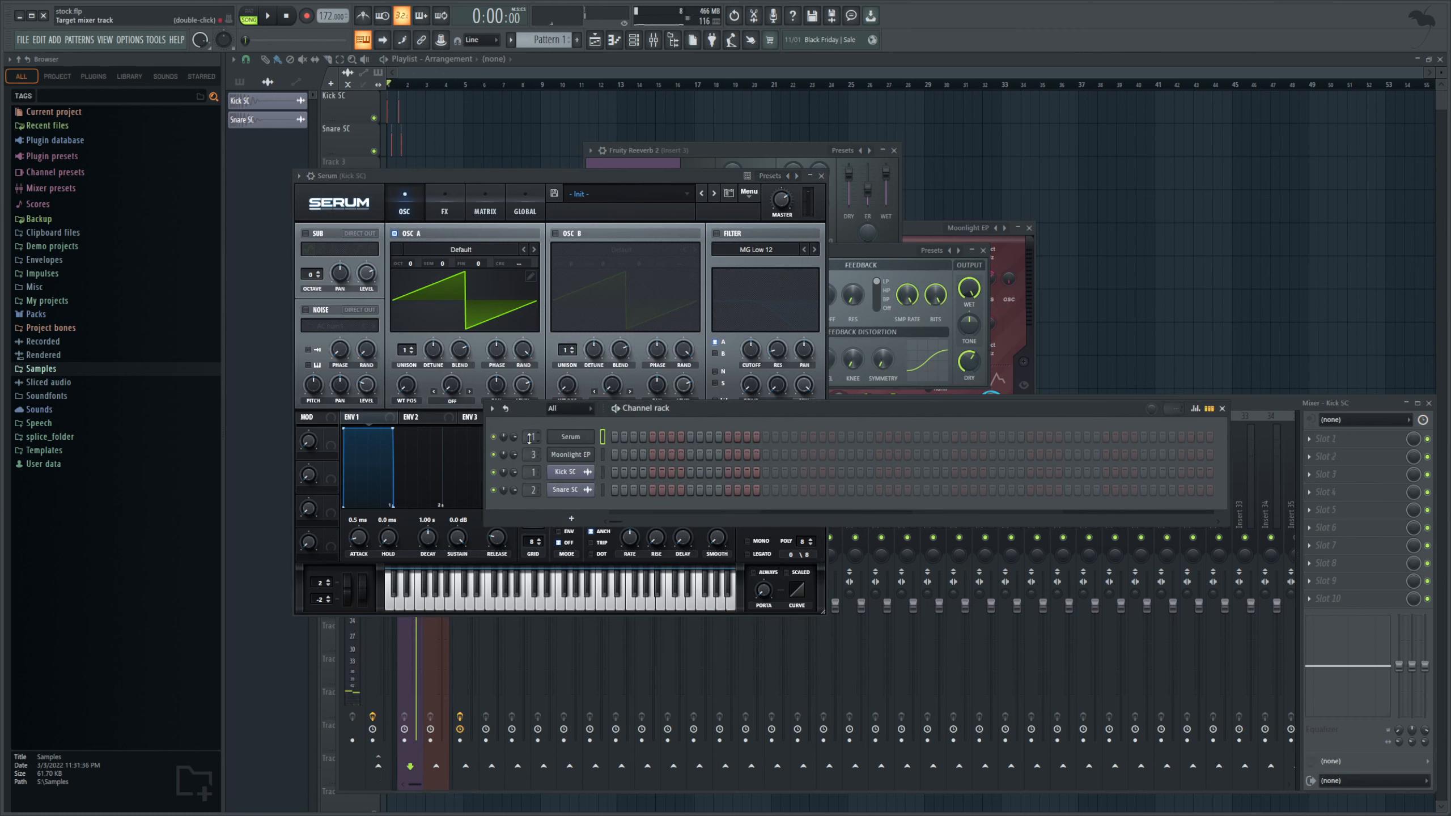
scroll(529, 437, "up", 3)
scroll(530, 437, "down", 1)
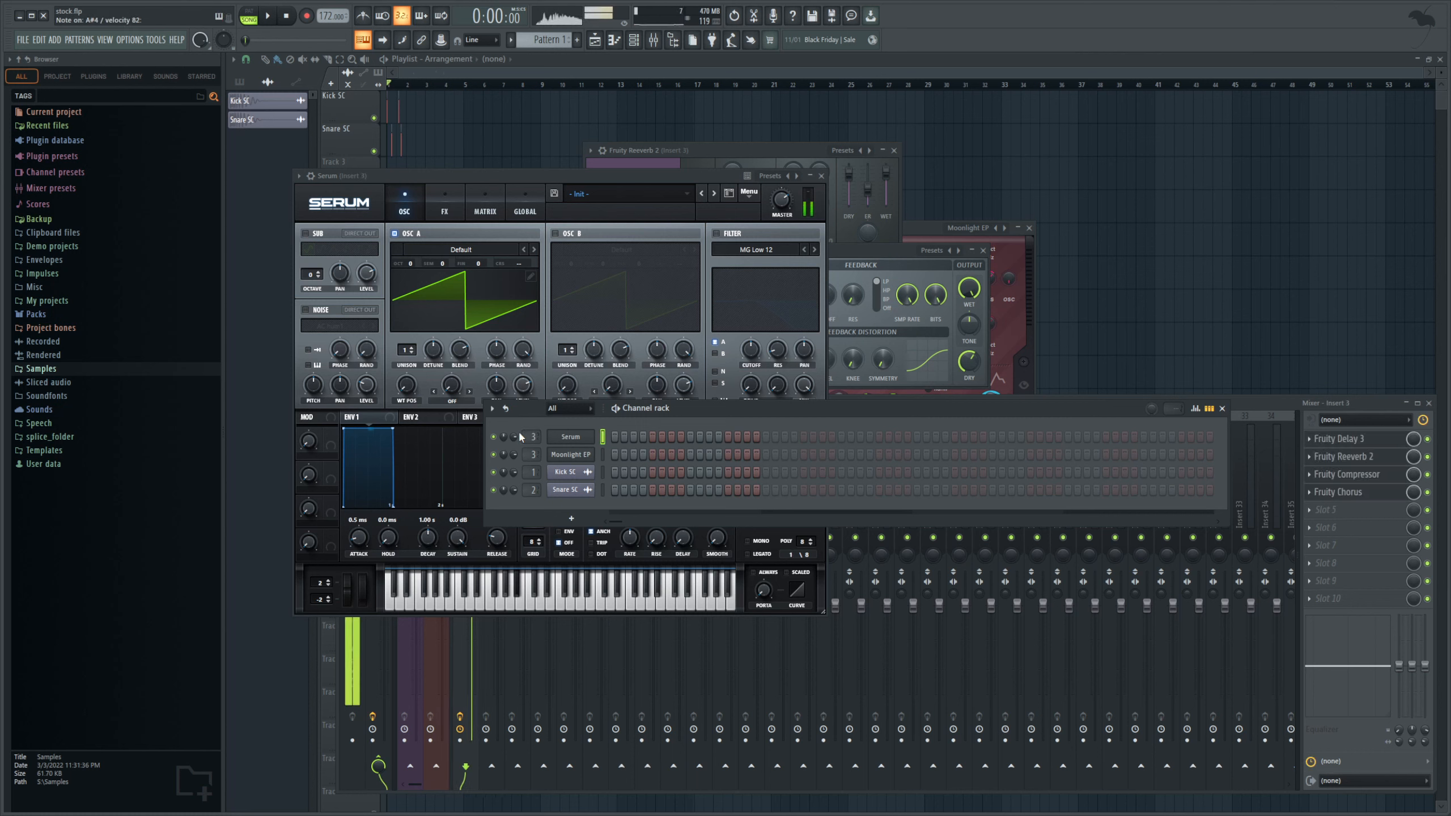
left_click(761, 543)
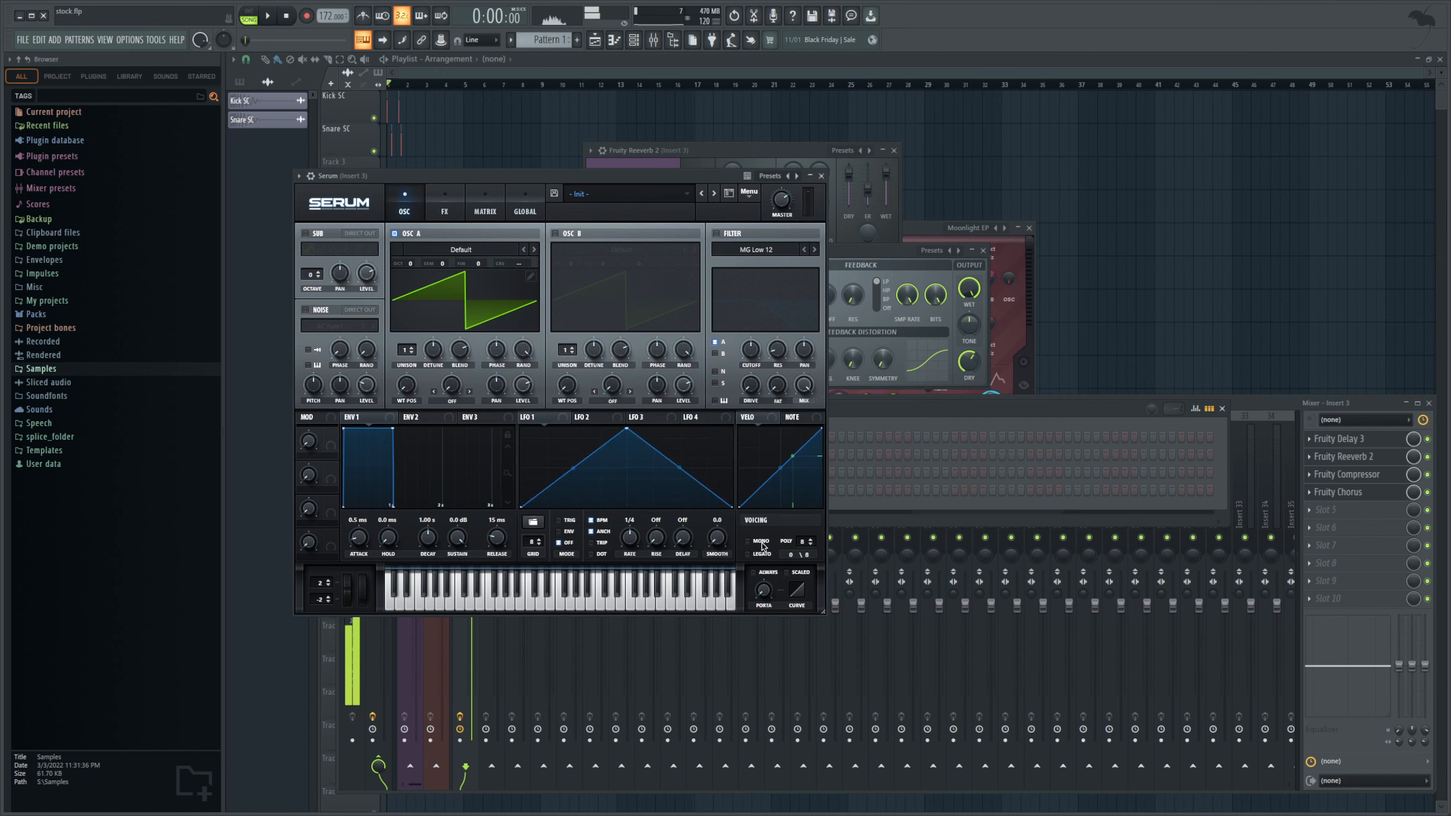
Step: Set Fruity Chorus's Wet only option back to no and lower the effect's mix level on Insert 3
left_click(1353, 492)
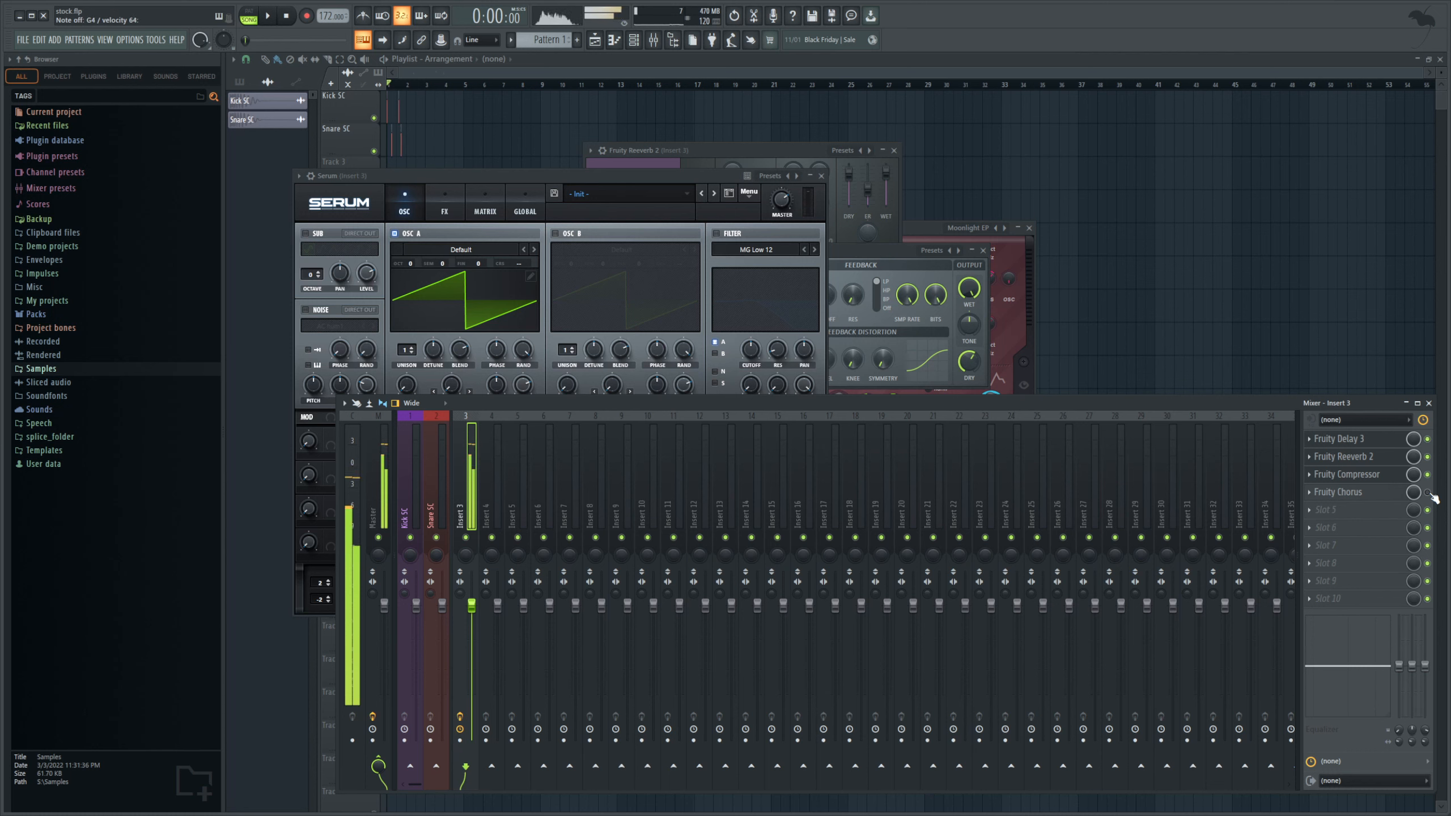
left_click(1371, 492)
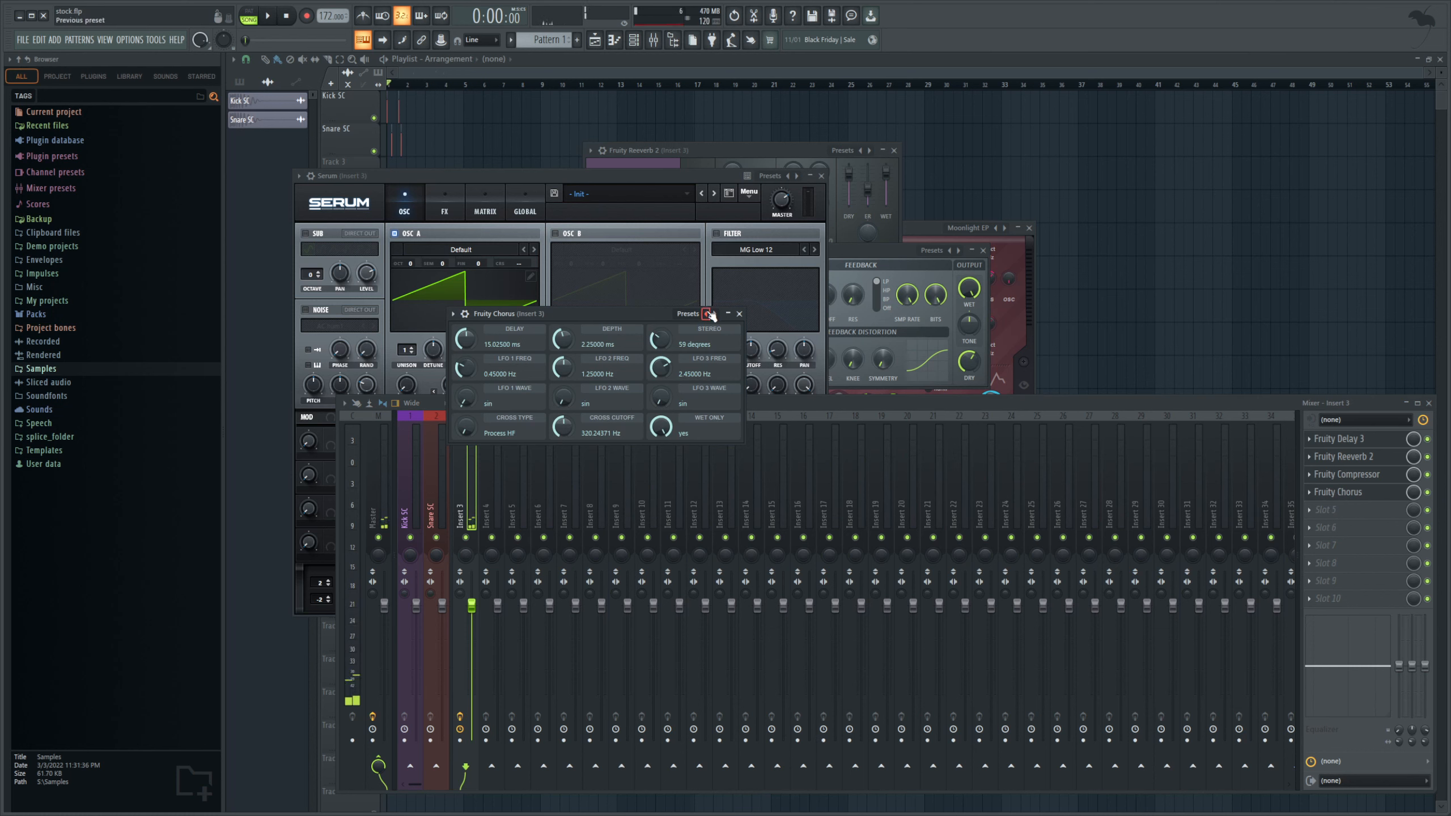
left_click_drag(659, 426, 660, 437)
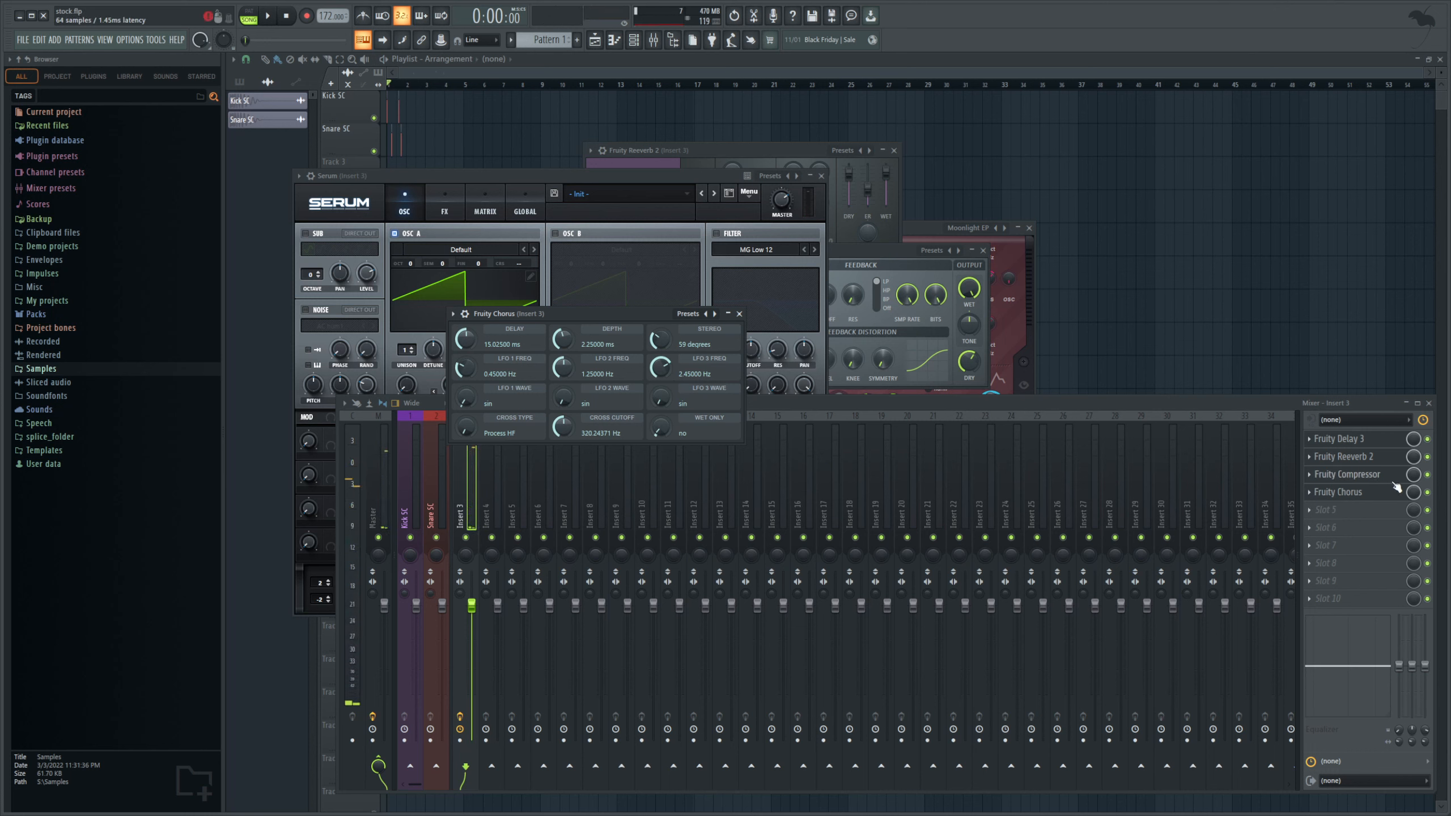
left_click_drag(1413, 493, 1413, 518)
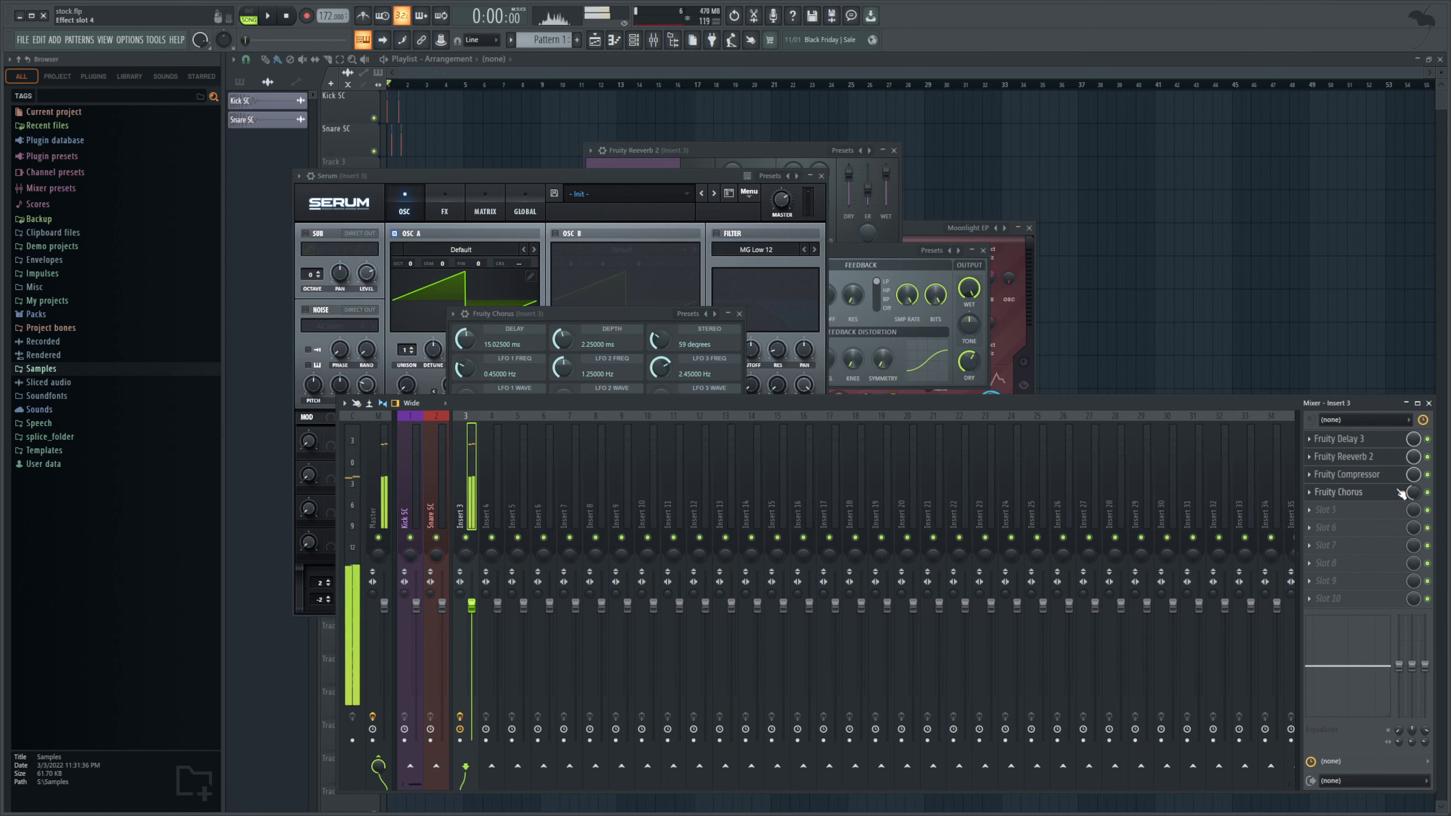
Step: Review Fruity Compressor's settings, close its window and load Fruity Phaser into the fifth slot of Insert 3
left_click(1347, 474)
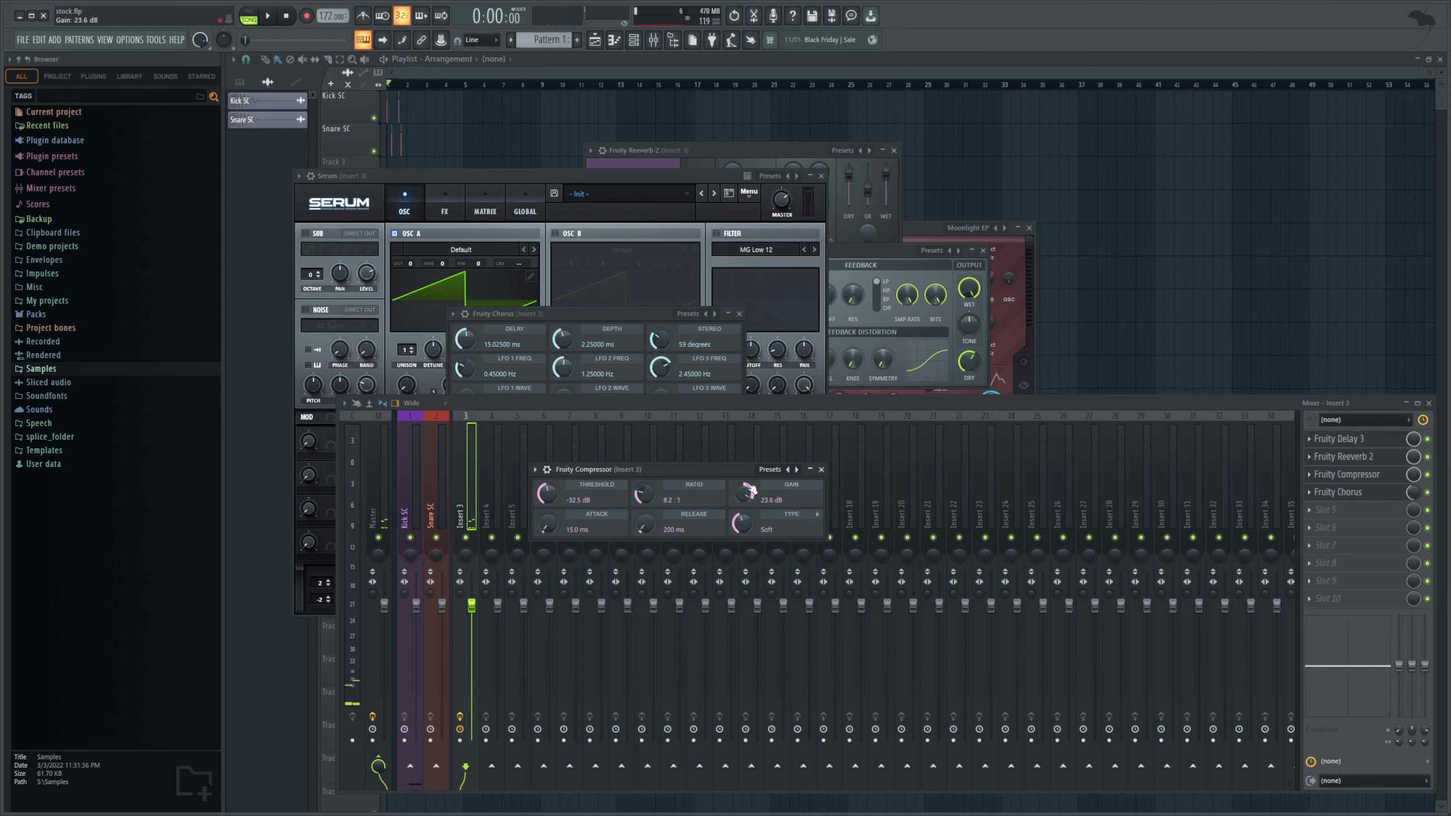
left_click(821, 469)
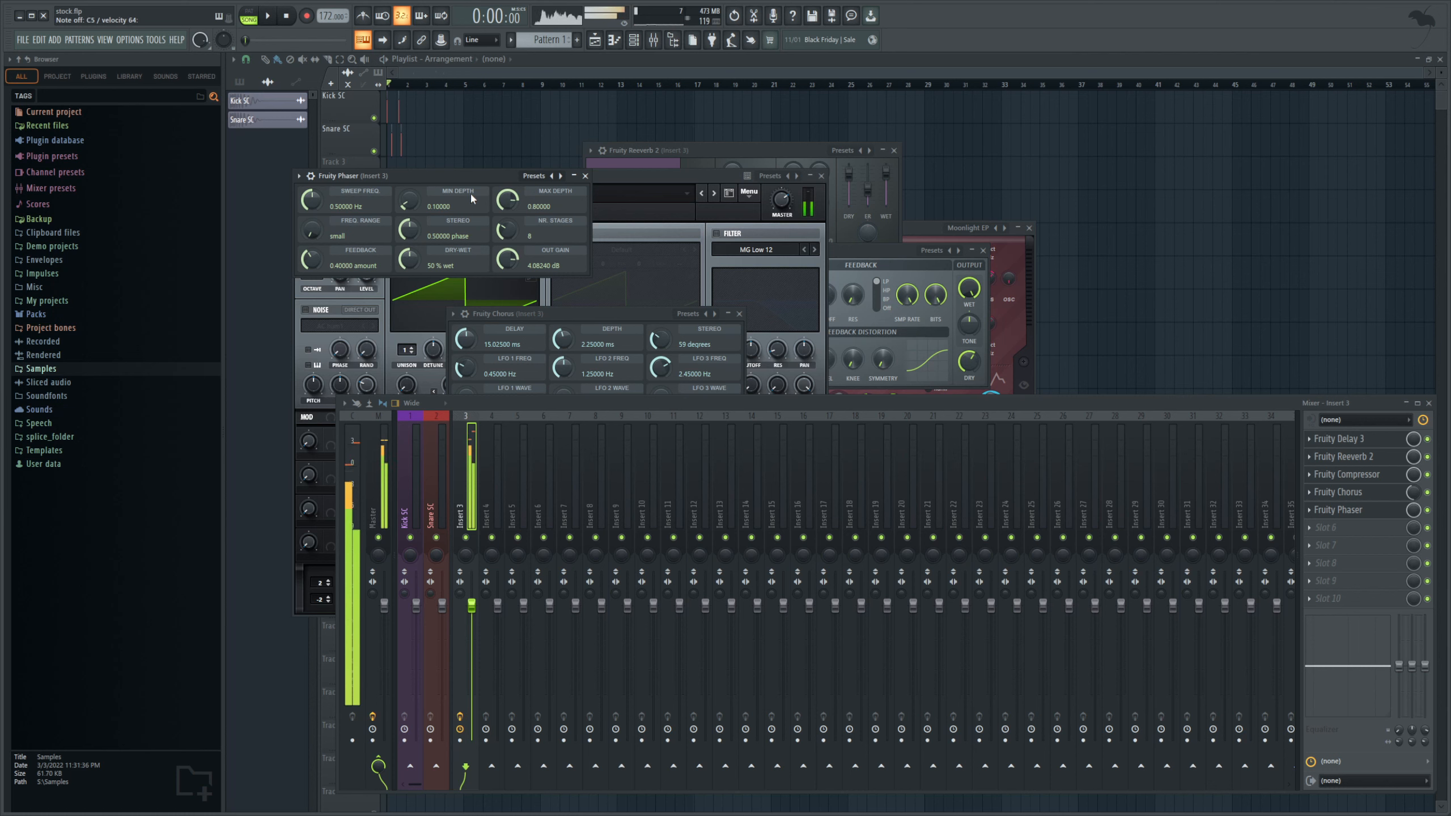
Step: Look at Serum's FX page, return to its oscillator page and lower Fruity Phaser's mix level on Insert 3
left_click(268, 16)
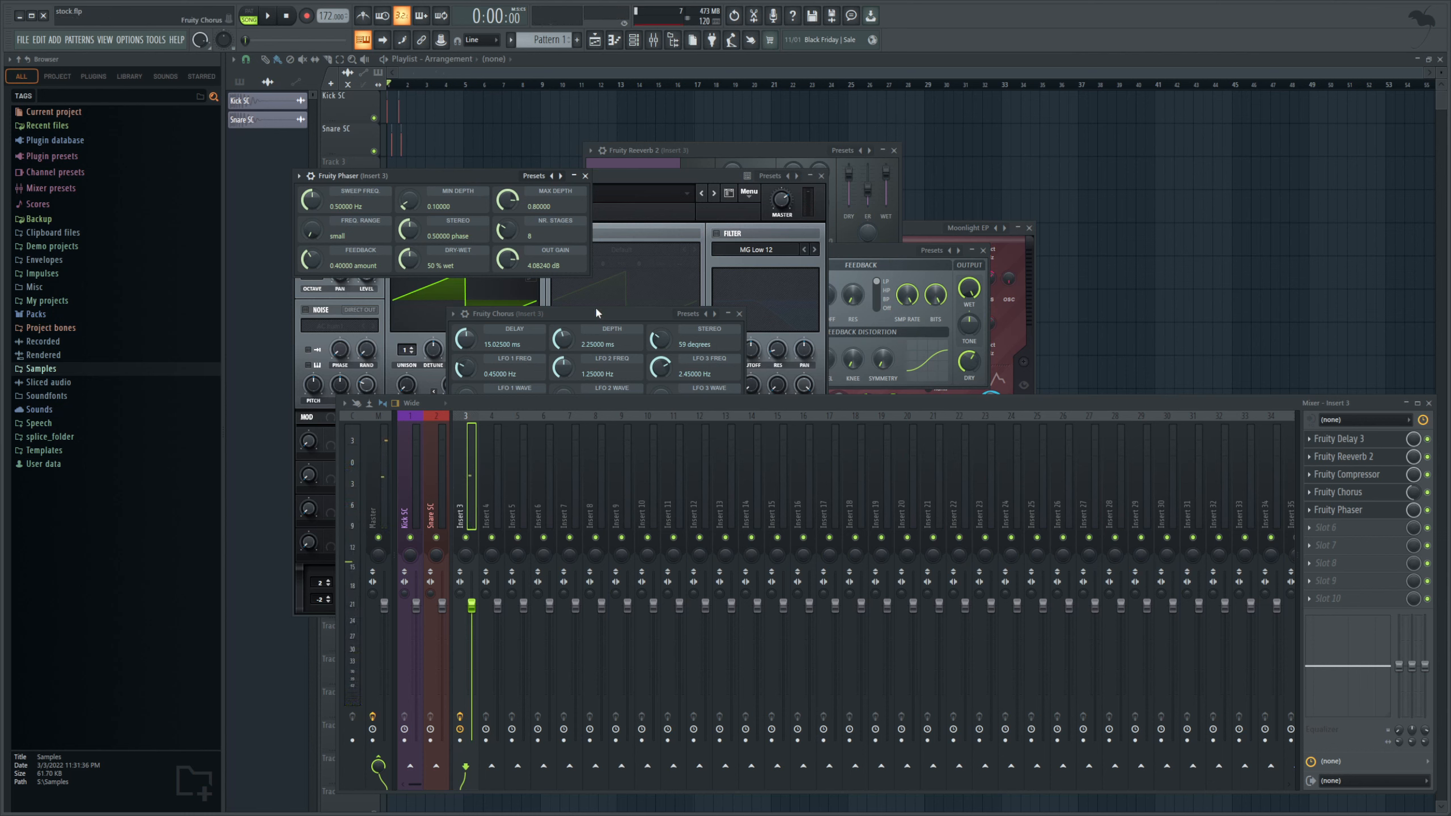
left_click(636, 225)
left_click(445, 203)
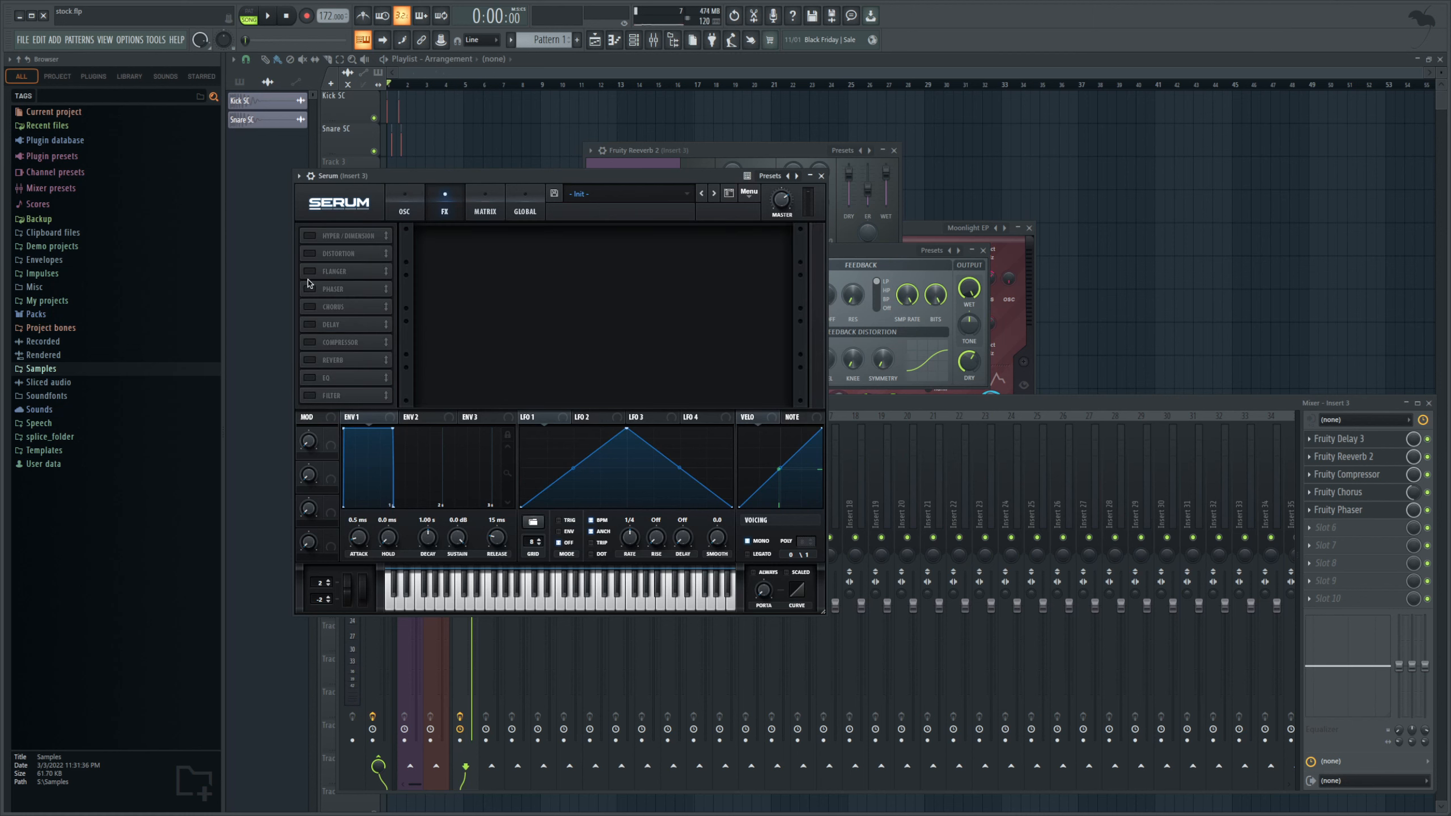
left_click(407, 209)
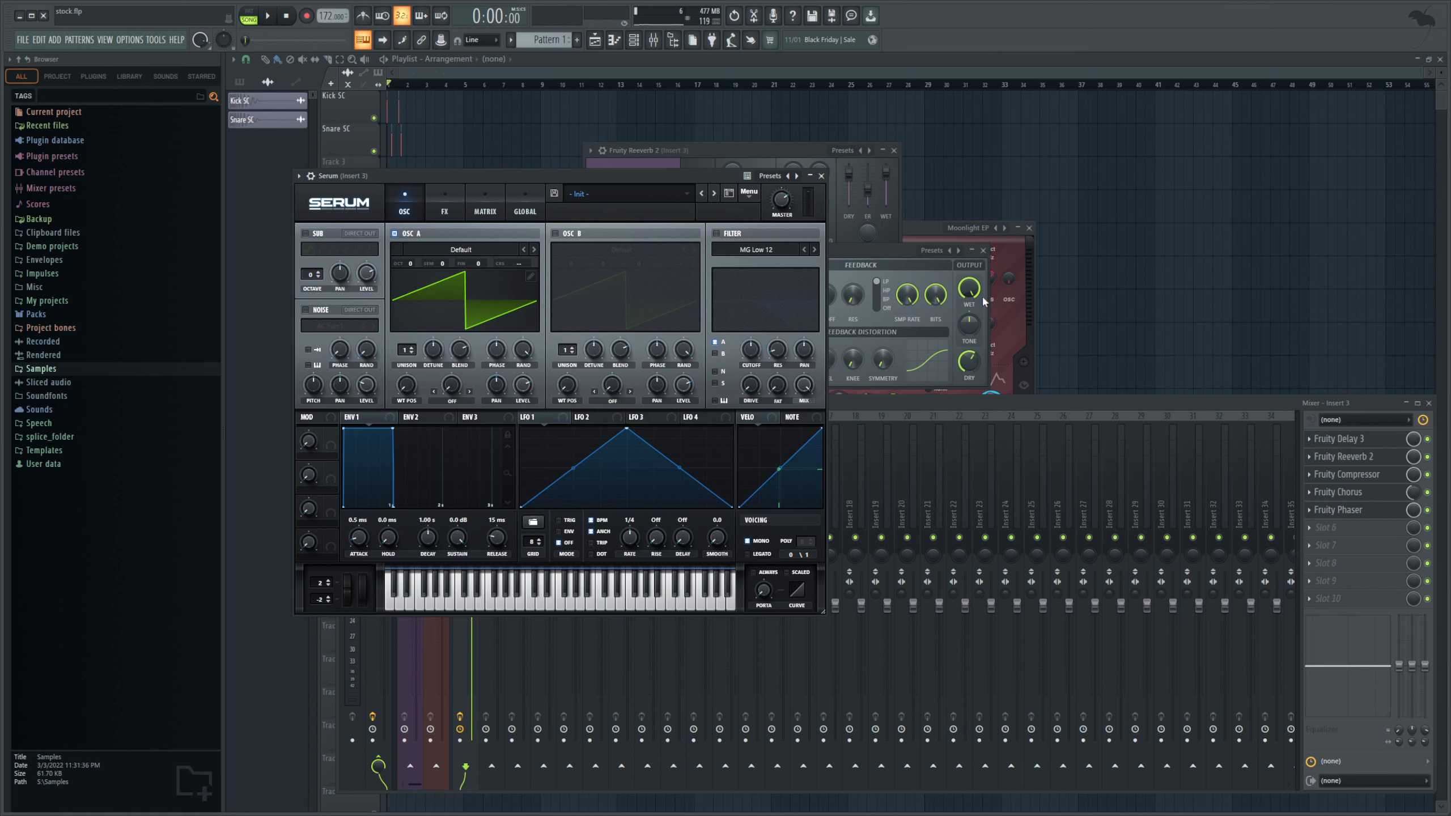
left_click_drag(1413, 509, 1413, 532)
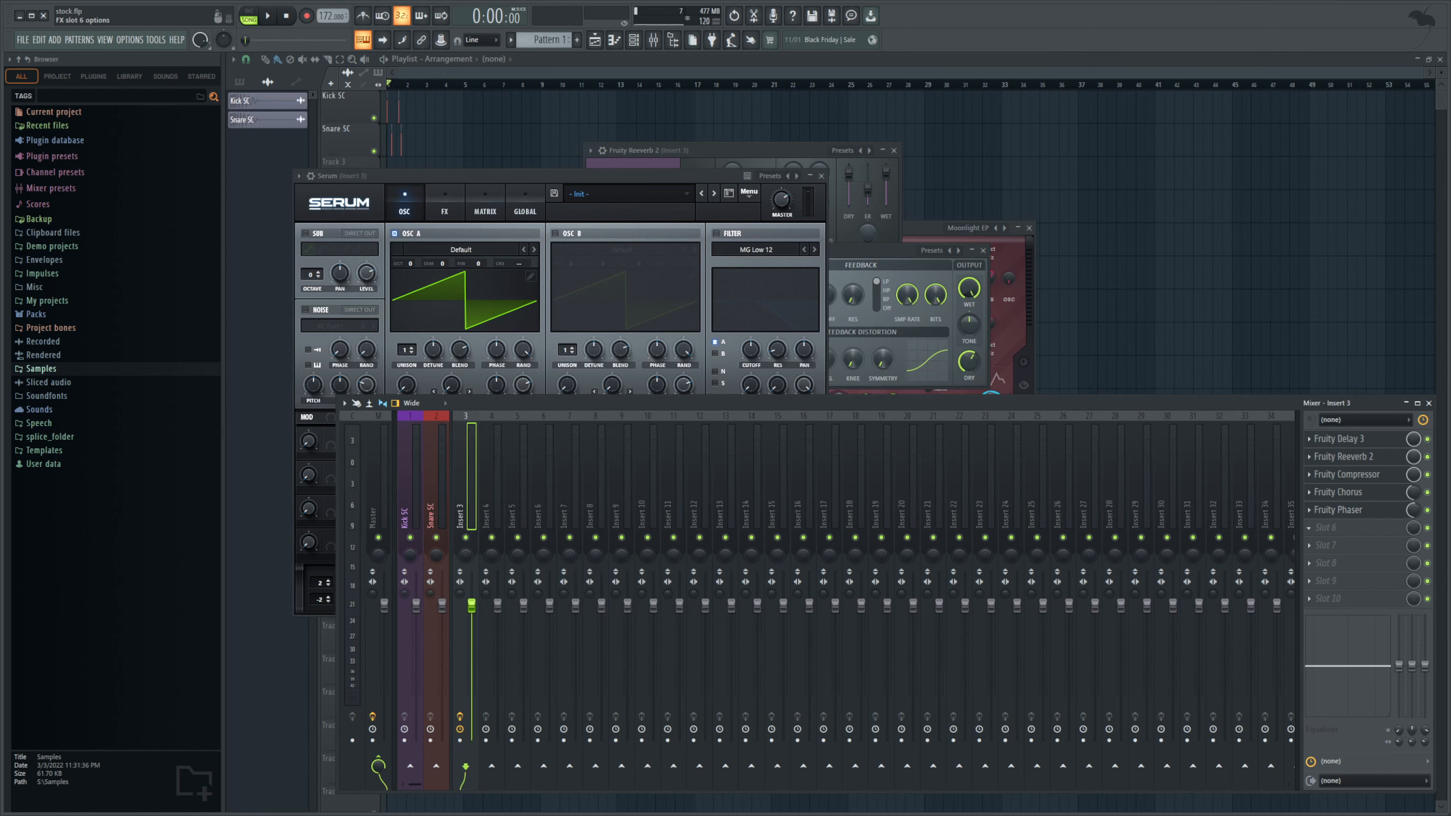
Step: Load Fruity Stereo Shaper into the sixth slot of Insert 3, move its window beside Serum and apply another preset
left_click(1337, 415)
left_click_drag(375, 203, 927, 292)
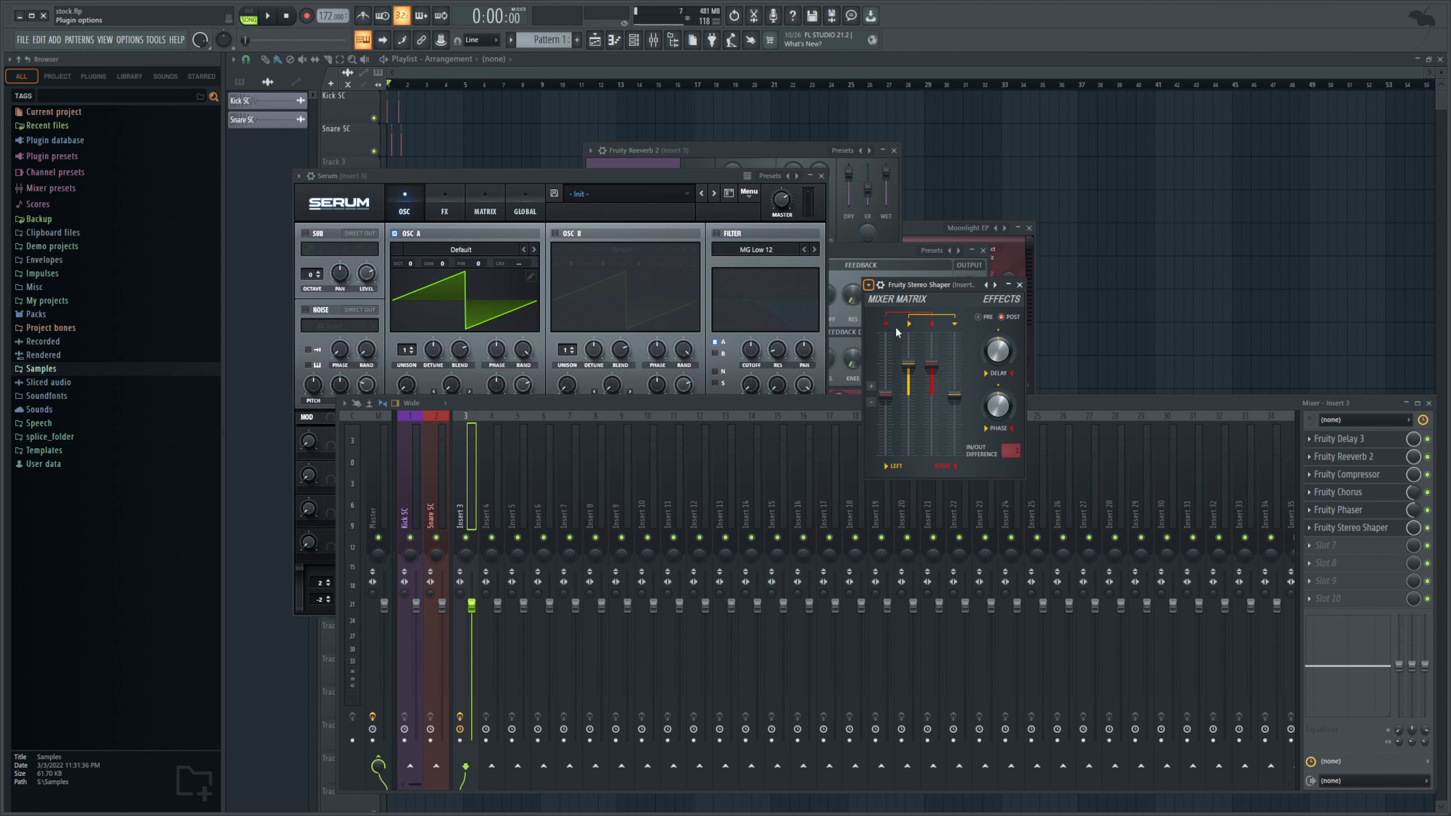
left_click(1051, 606)
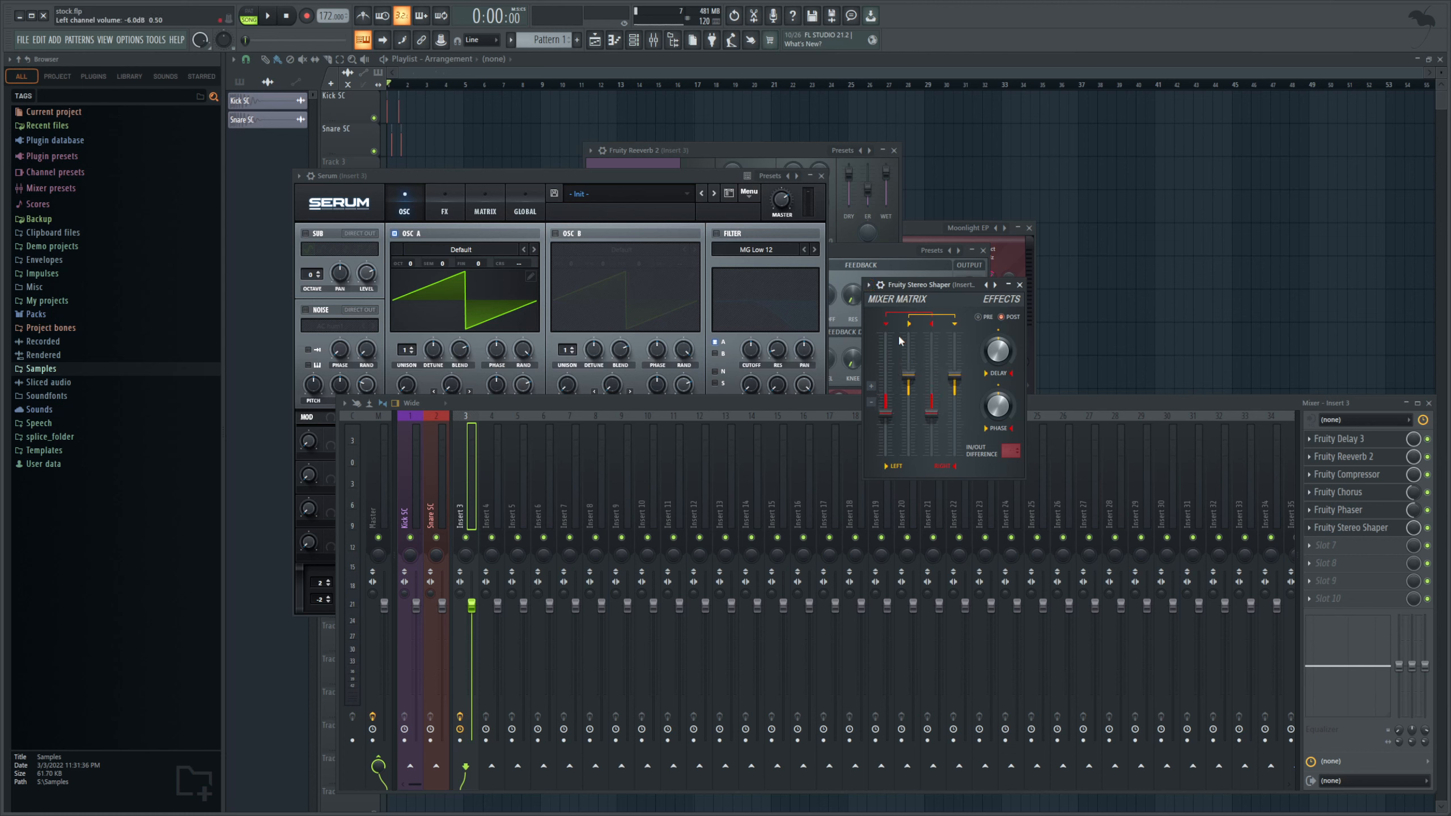
left_click(563, 177)
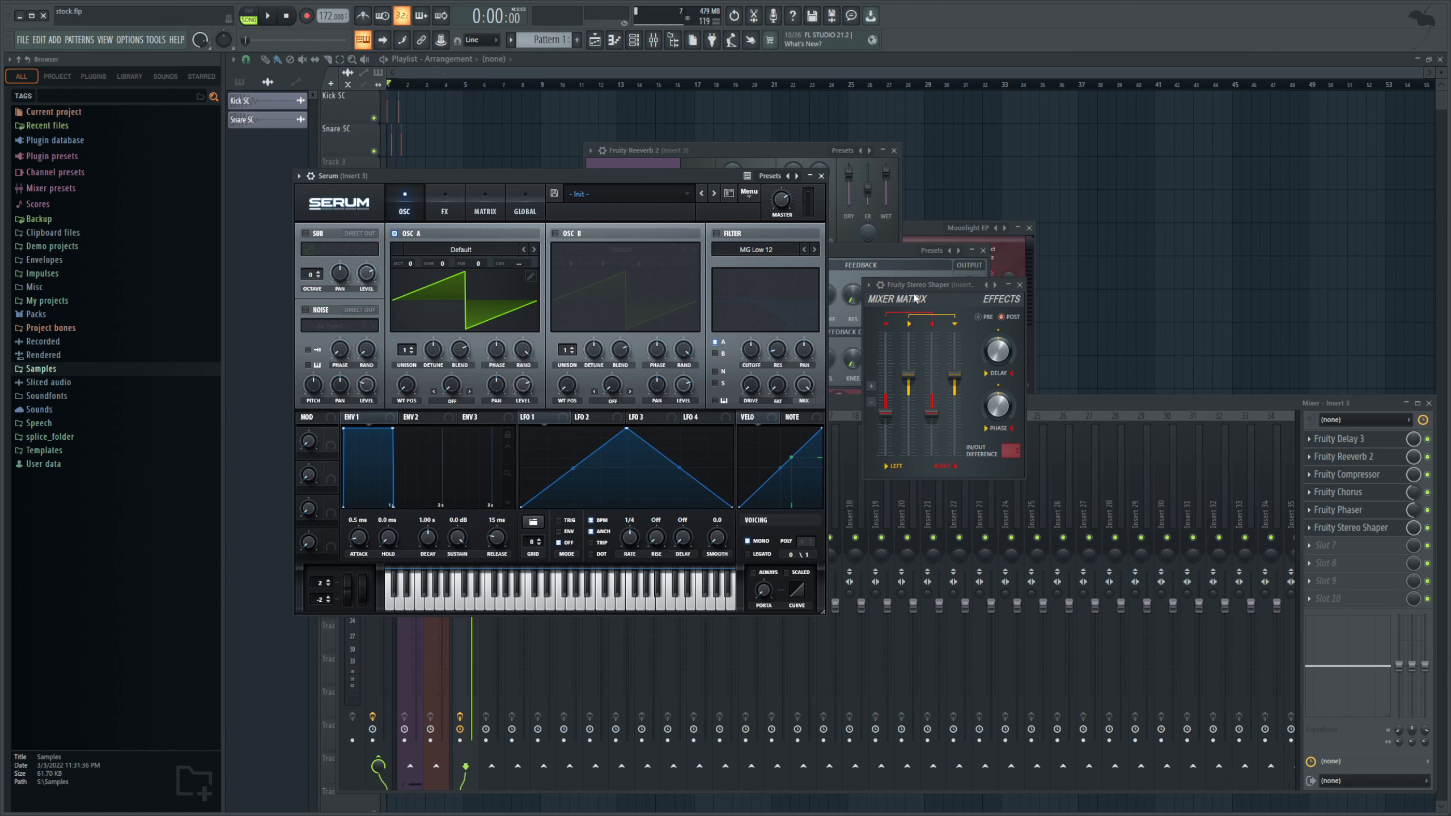
Step: Load Fruity parametric EQ 2 into the seventh slot of Insert 3 and move its window clear of Serum's oscillator A
left_click(1330, 550)
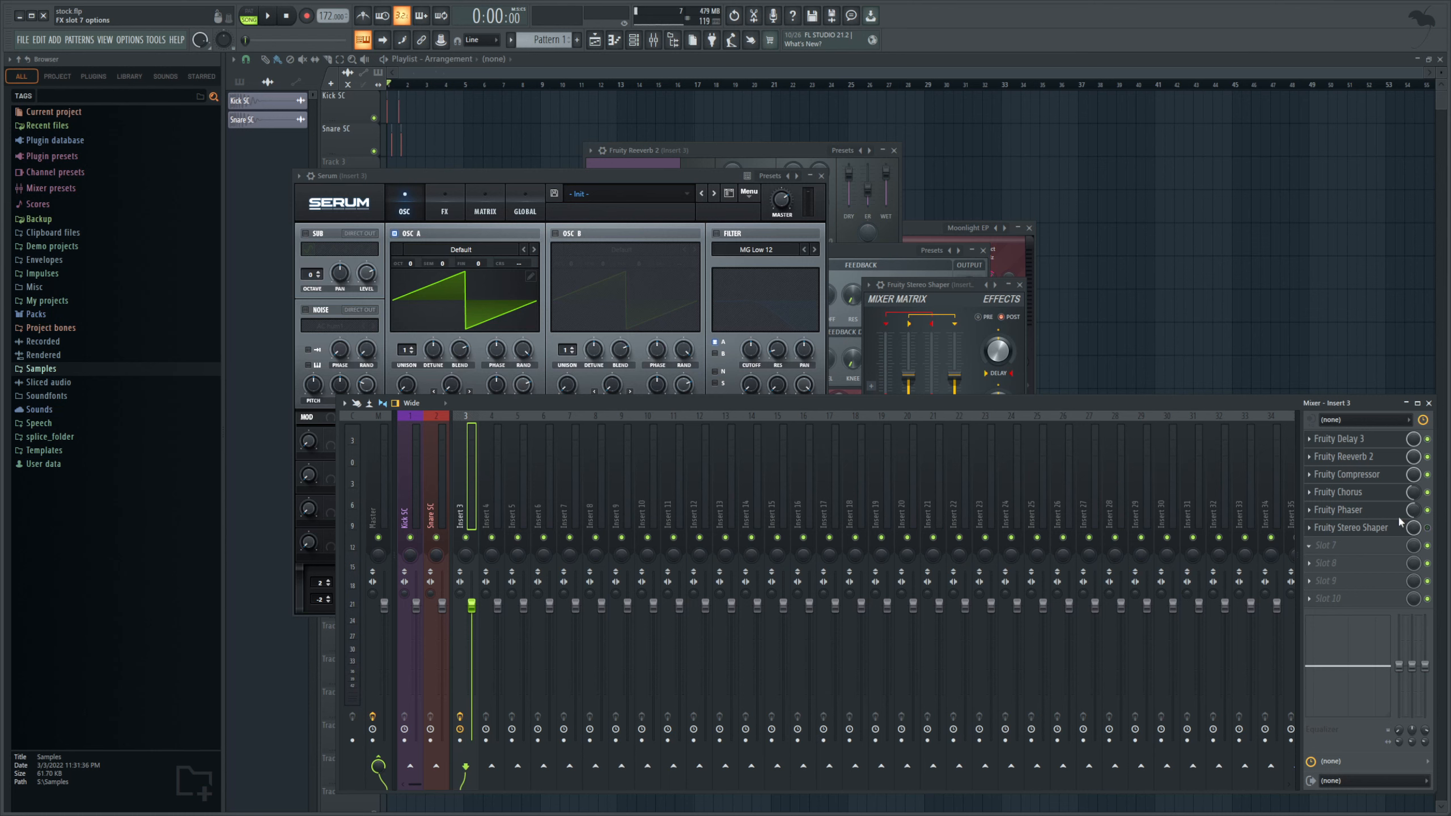
left_click(1376, 312)
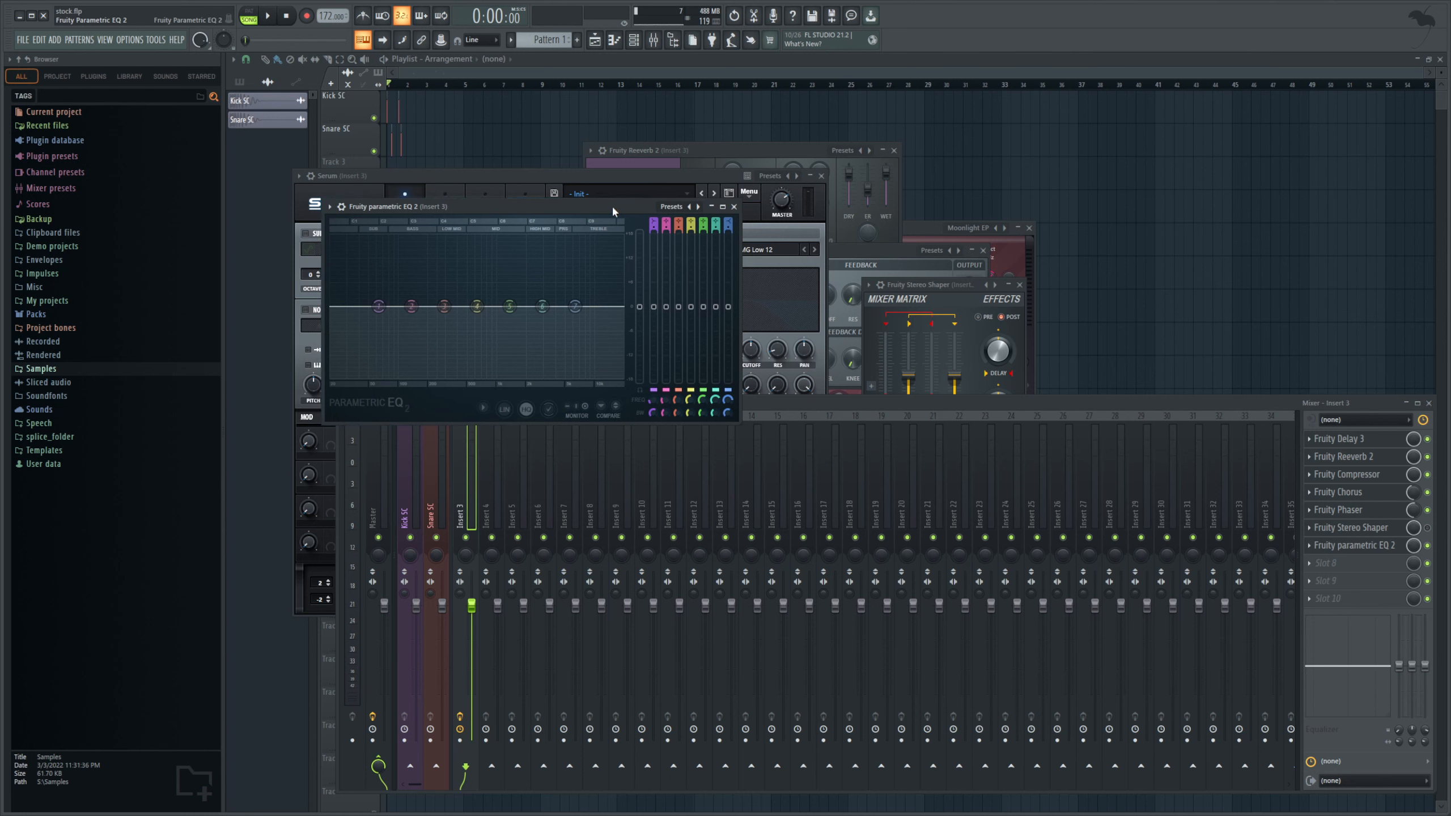
left_click_drag(610, 207, 830, 267)
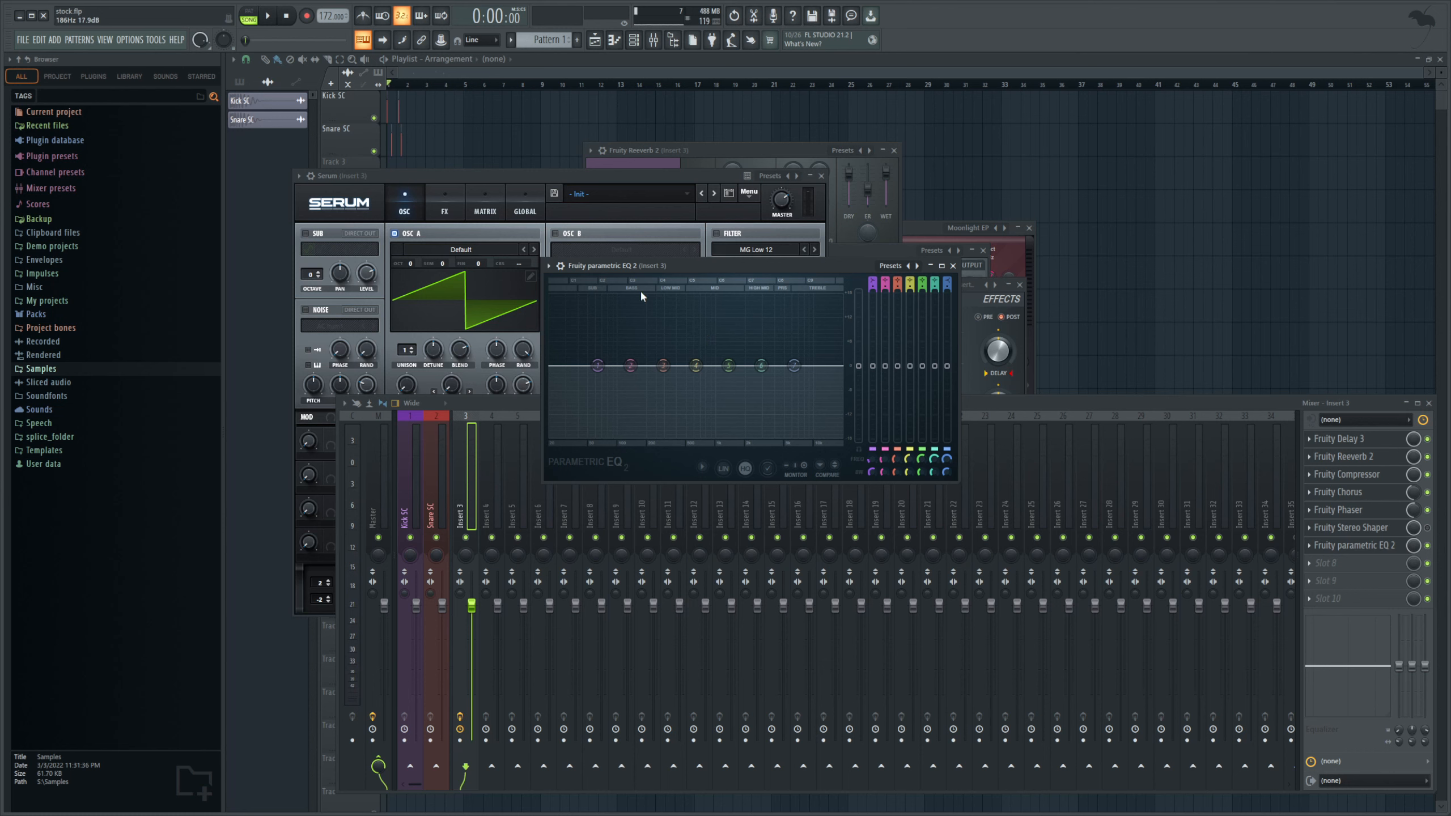
Step: Move Fruity parametric EQ 2 down slightly and turn its band 1 into a steep high-pass filter
left_click_drag(635, 266, 640, 281)
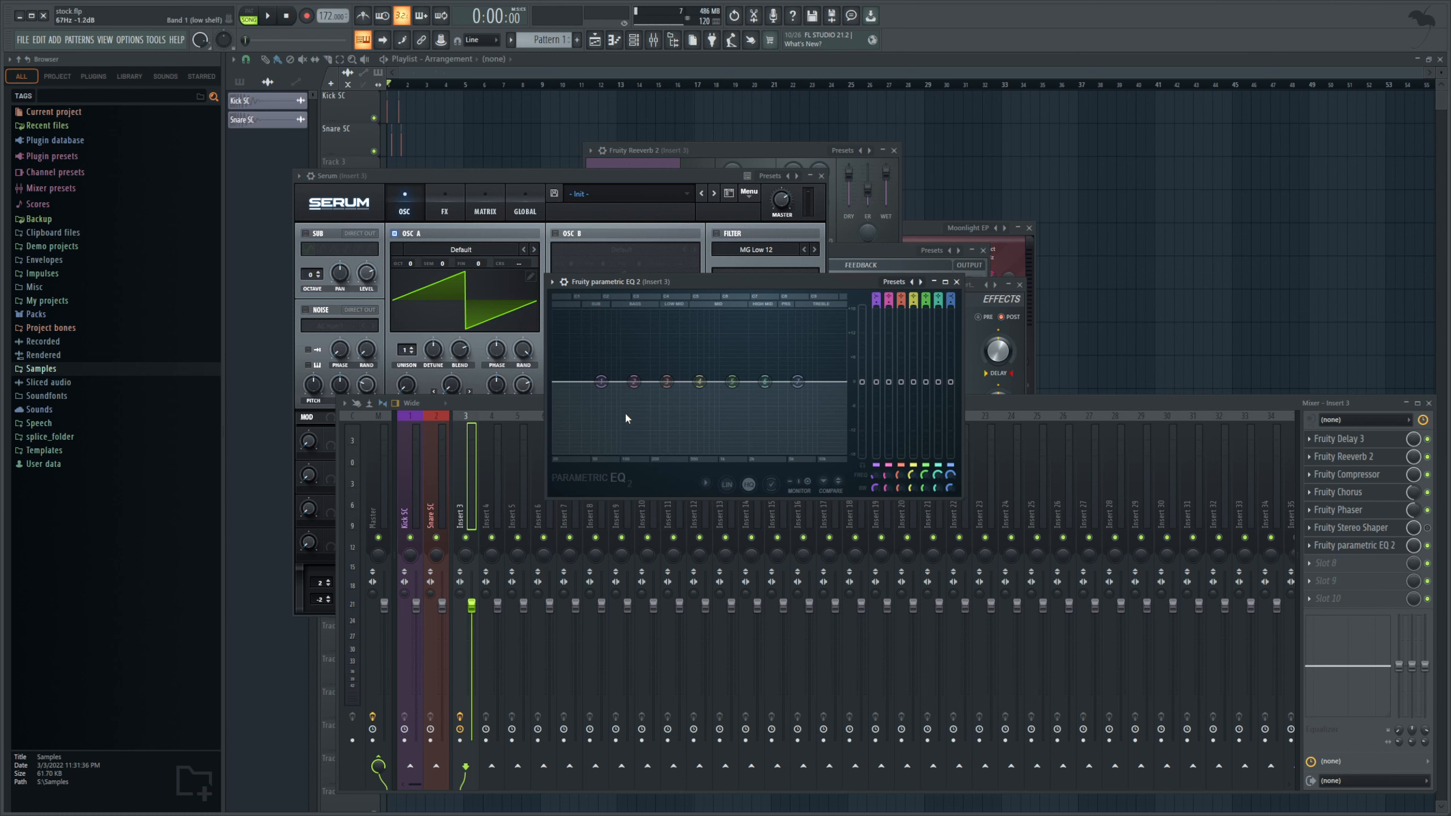
left_click(659, 440)
scroll(603, 385, "up", 4)
scroll(603, 386, "down", 4)
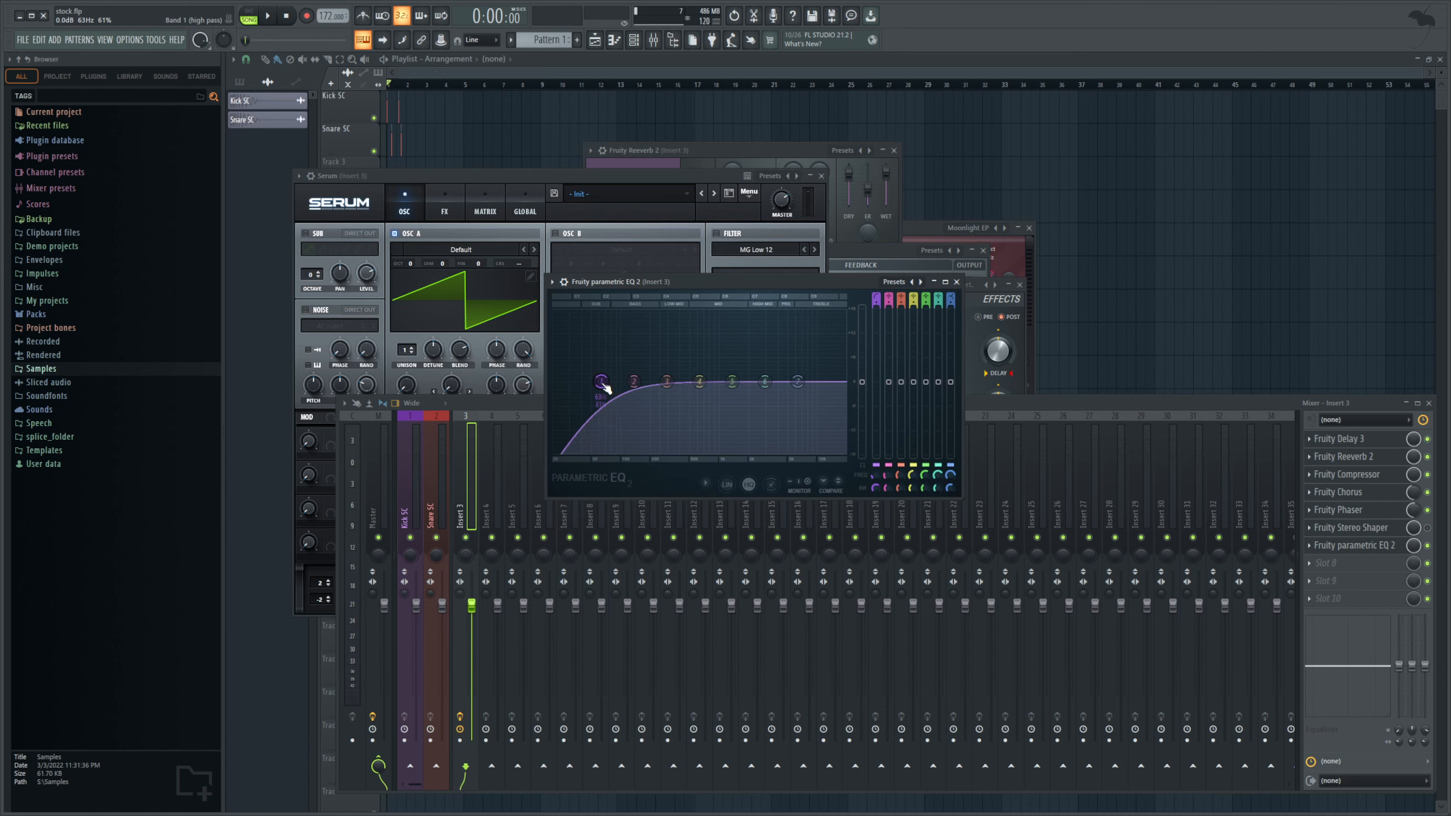
scroll(601, 385, "down", 5)
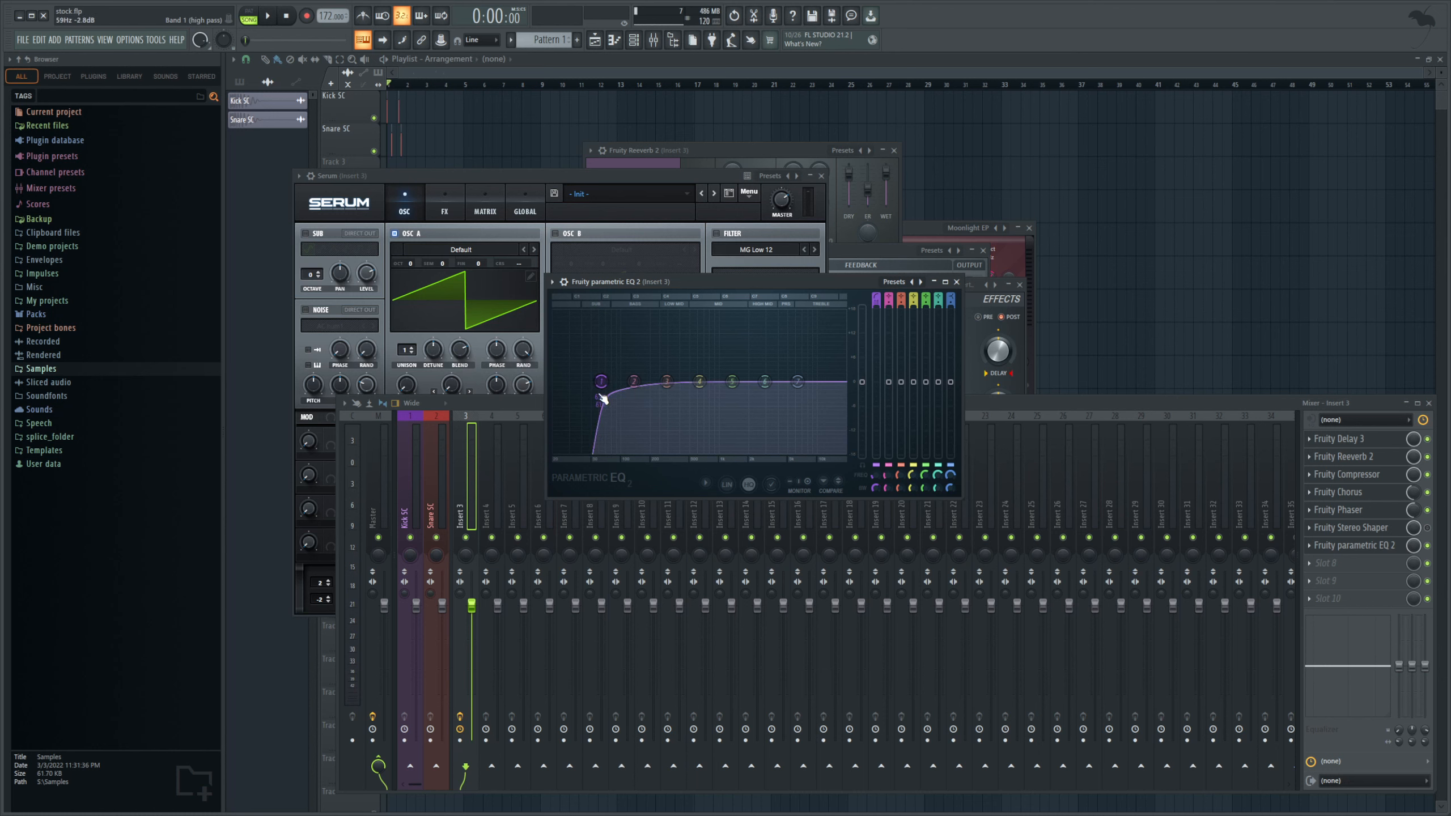
Step: Raise the high-pass cutoff, dip band 3, set band 5 to about -0.5 dB at 1409 Hz, and move the EQ window lower
left_click_drag(601, 385, 691, 388)
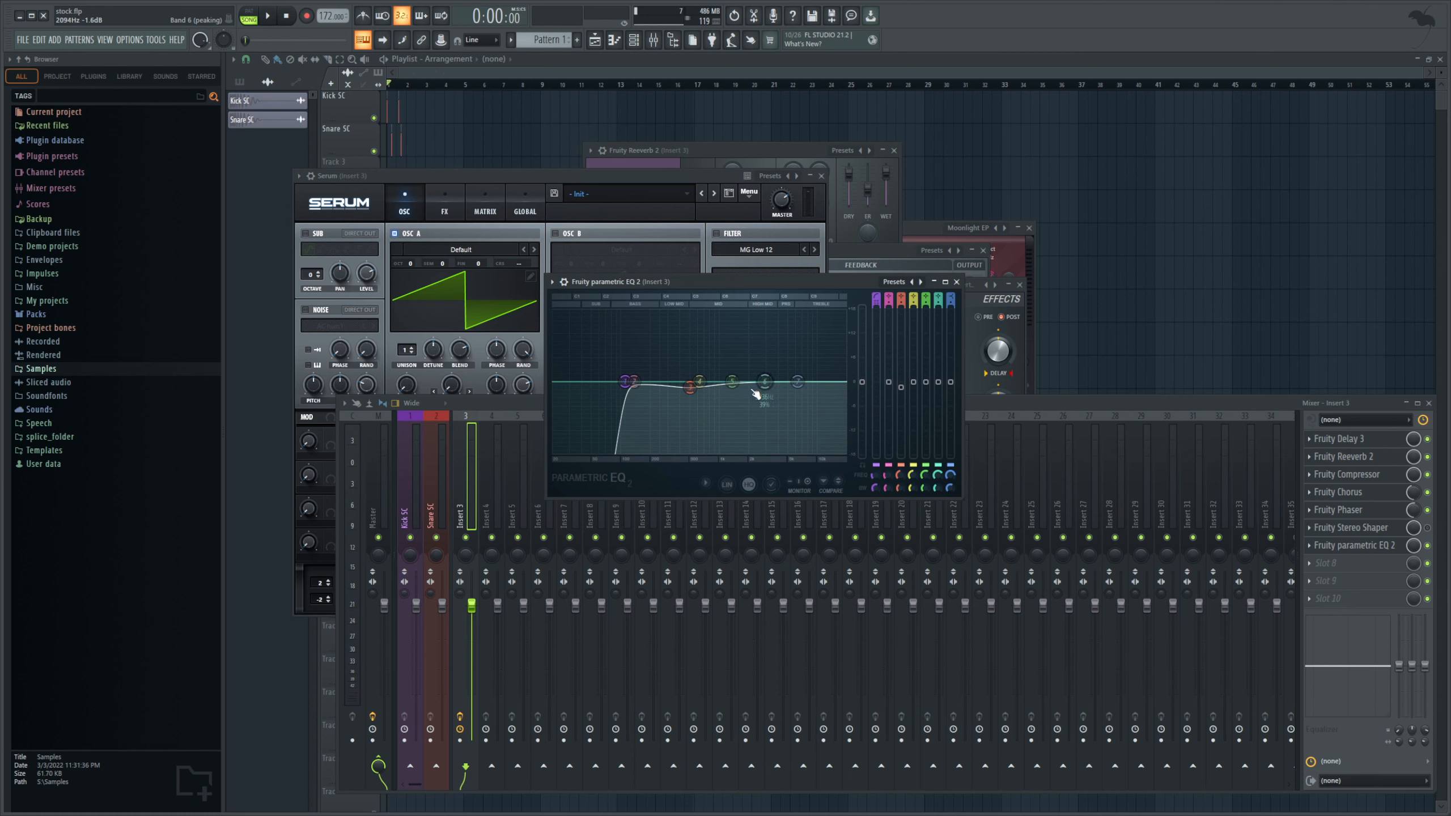
left_click_drag(733, 382, 733, 384)
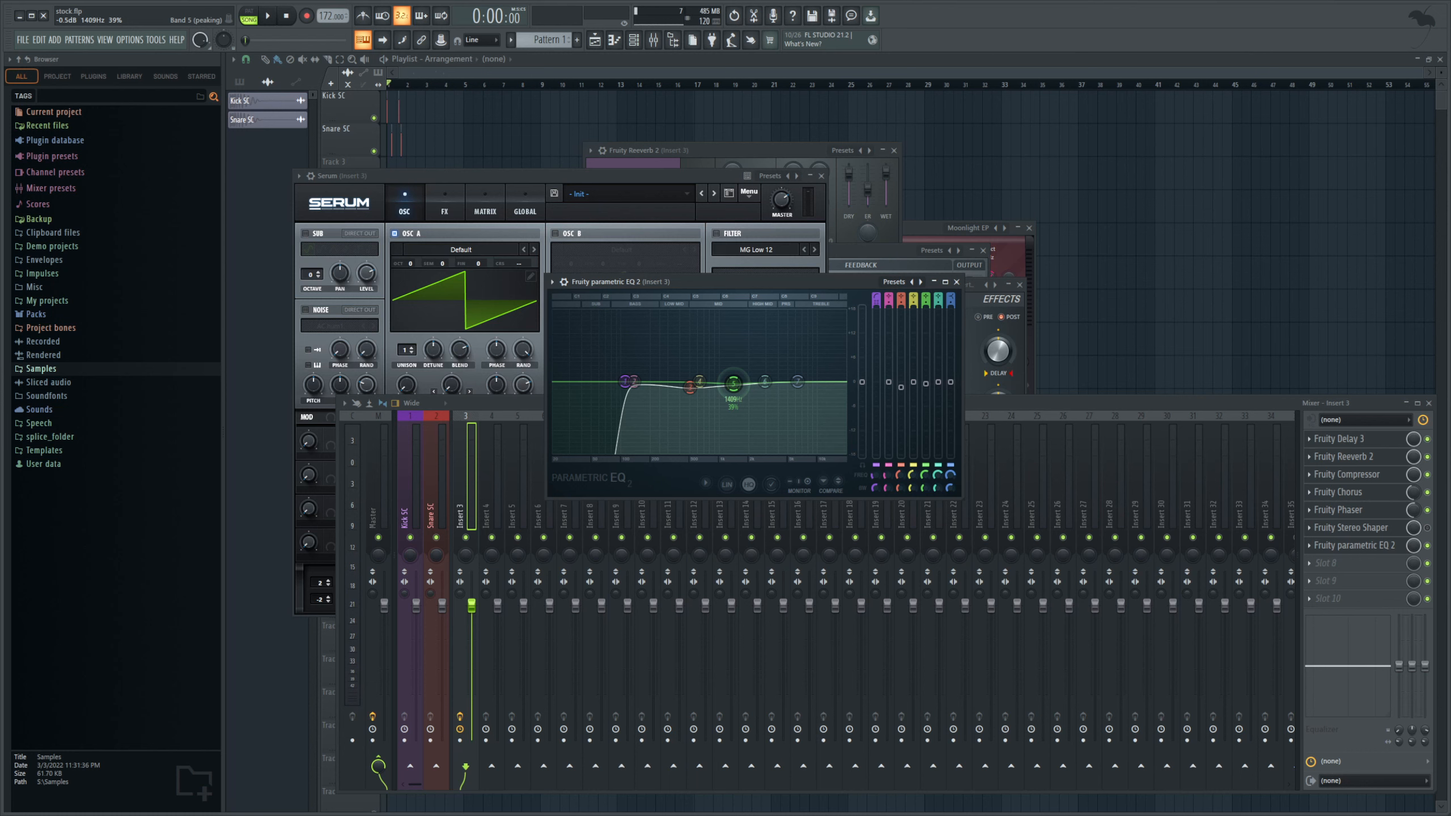
left_click_drag(816, 277, 793, 323)
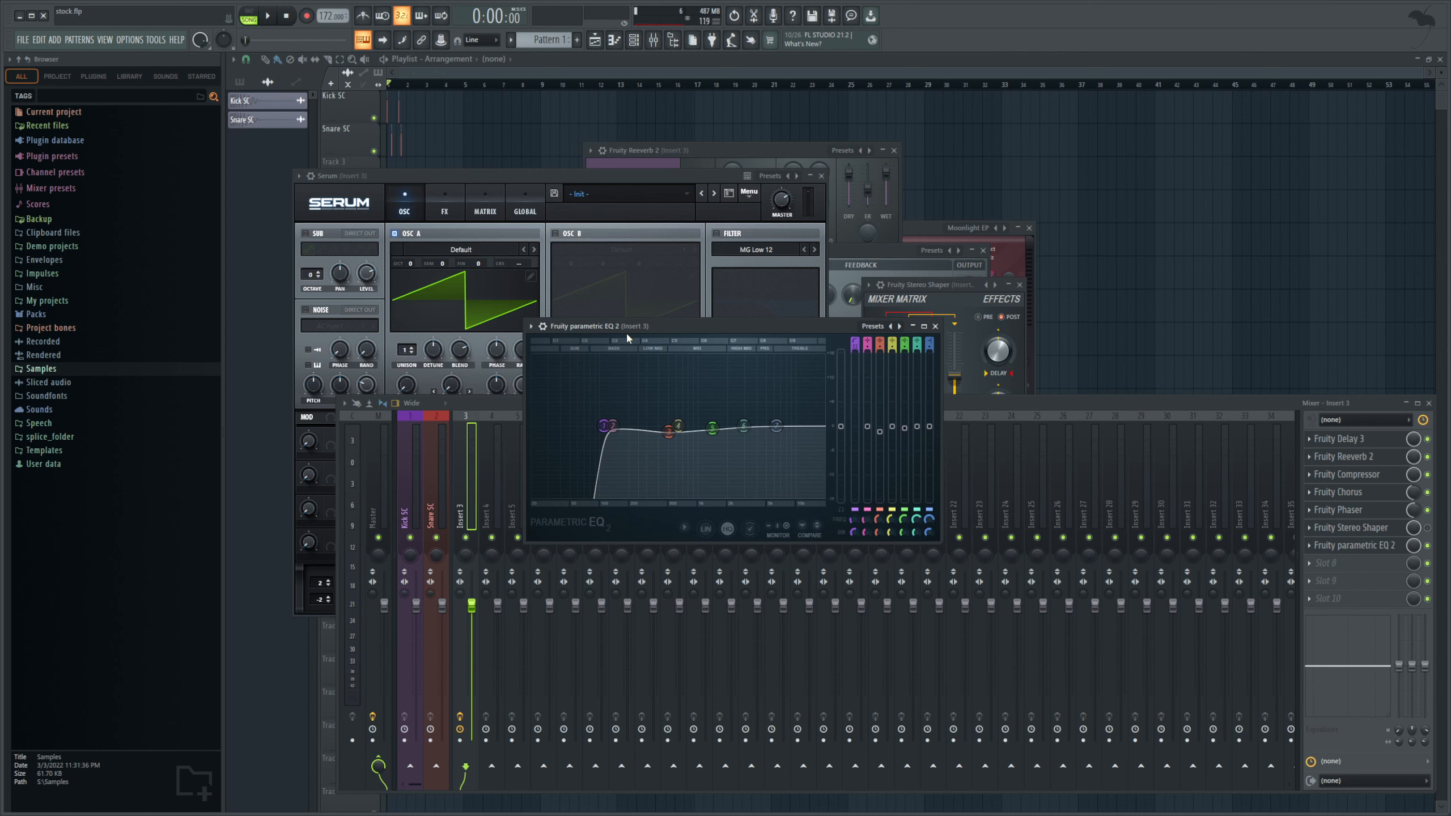
Step: Start playback to hear the EQ, hide its band tokens and toggle its slot on Insert 3
key("space")
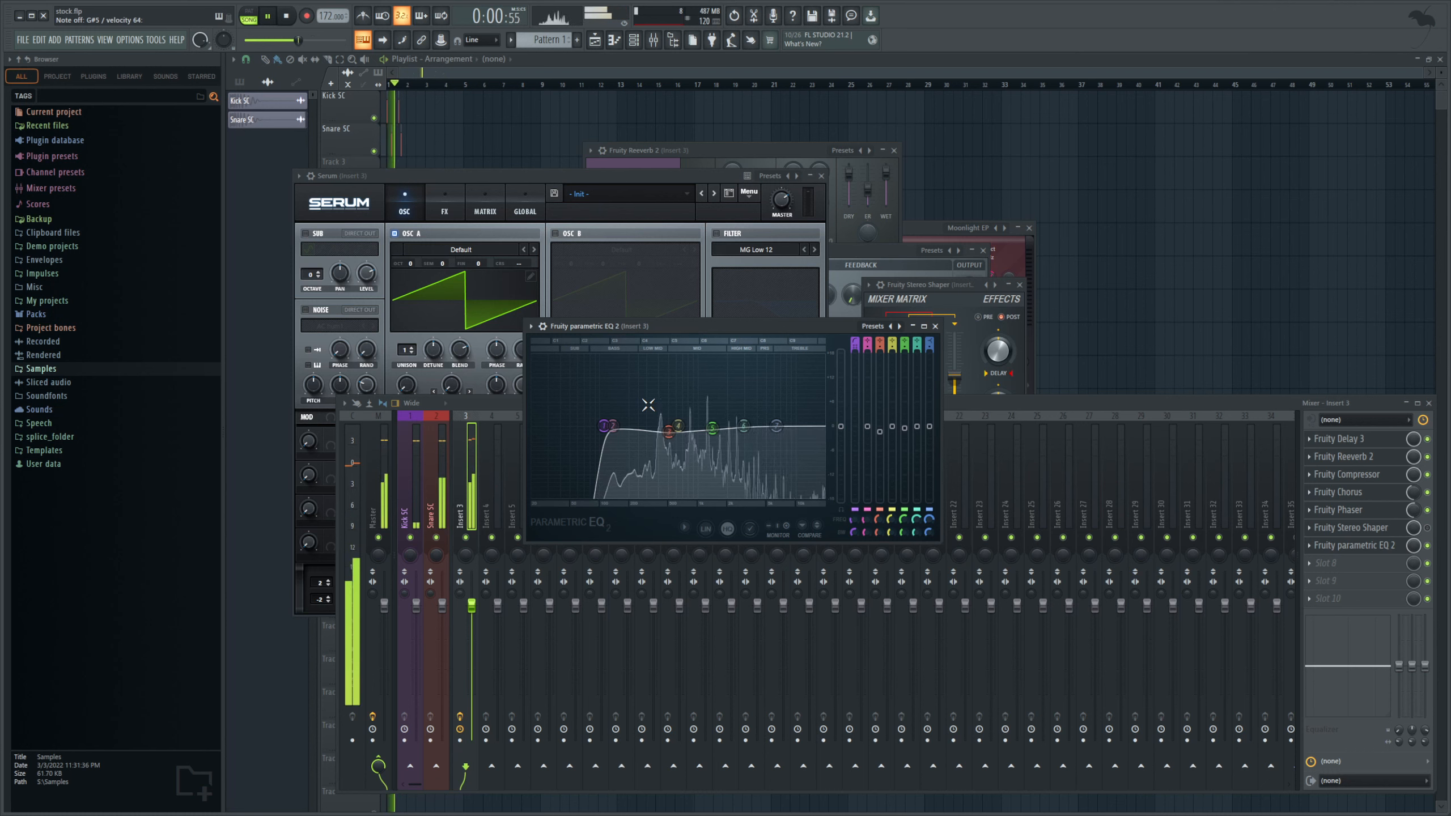
left_click(723, 533)
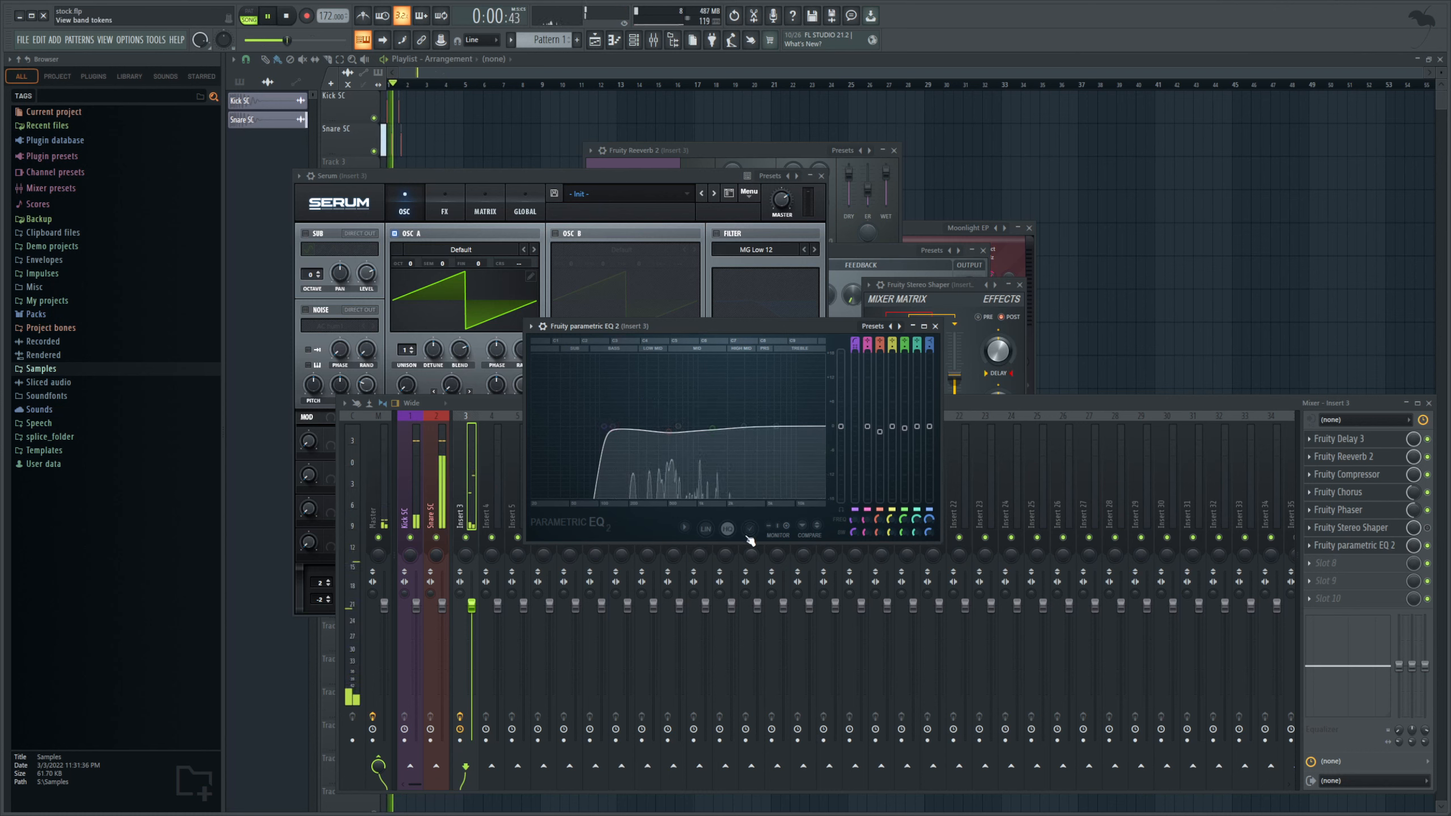
left_click(1427, 546)
Step: Add the FLEX synth, move its window aside, load the Alumin Sun preset from Arksun Cityscape and stop playback
left_click(765, 228)
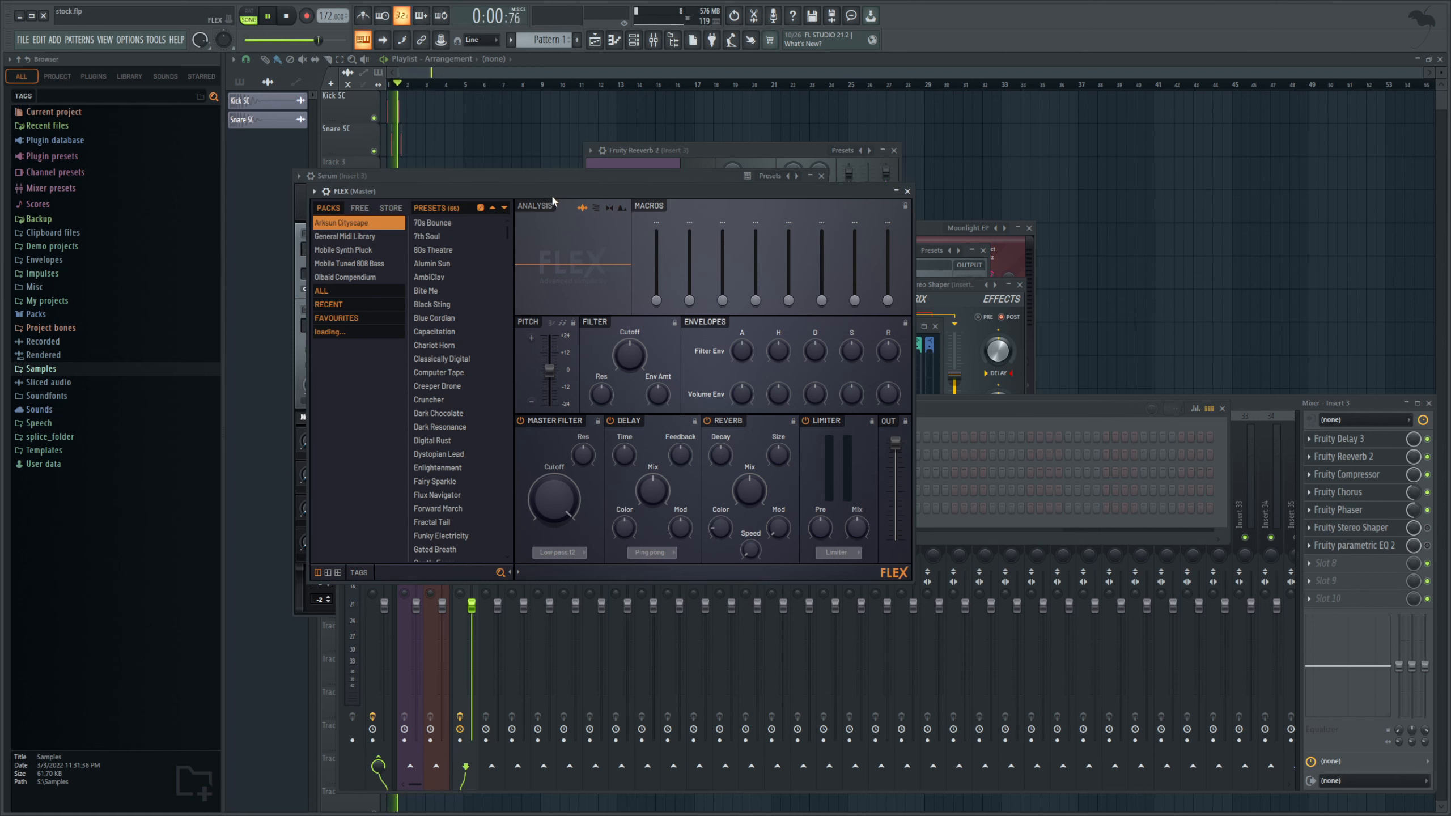
left_click_drag(544, 189, 706, 244)
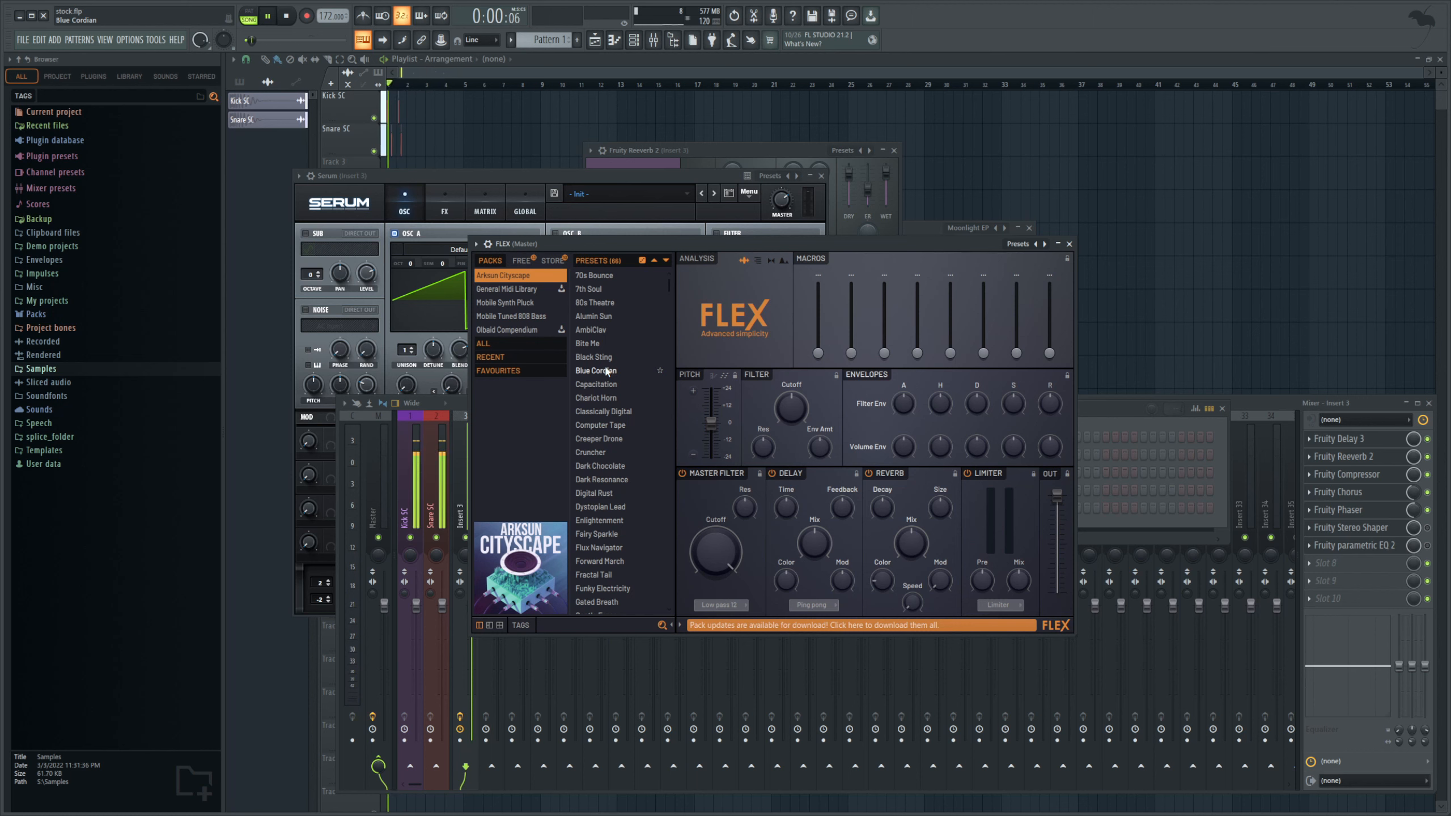
left_click(595, 302)
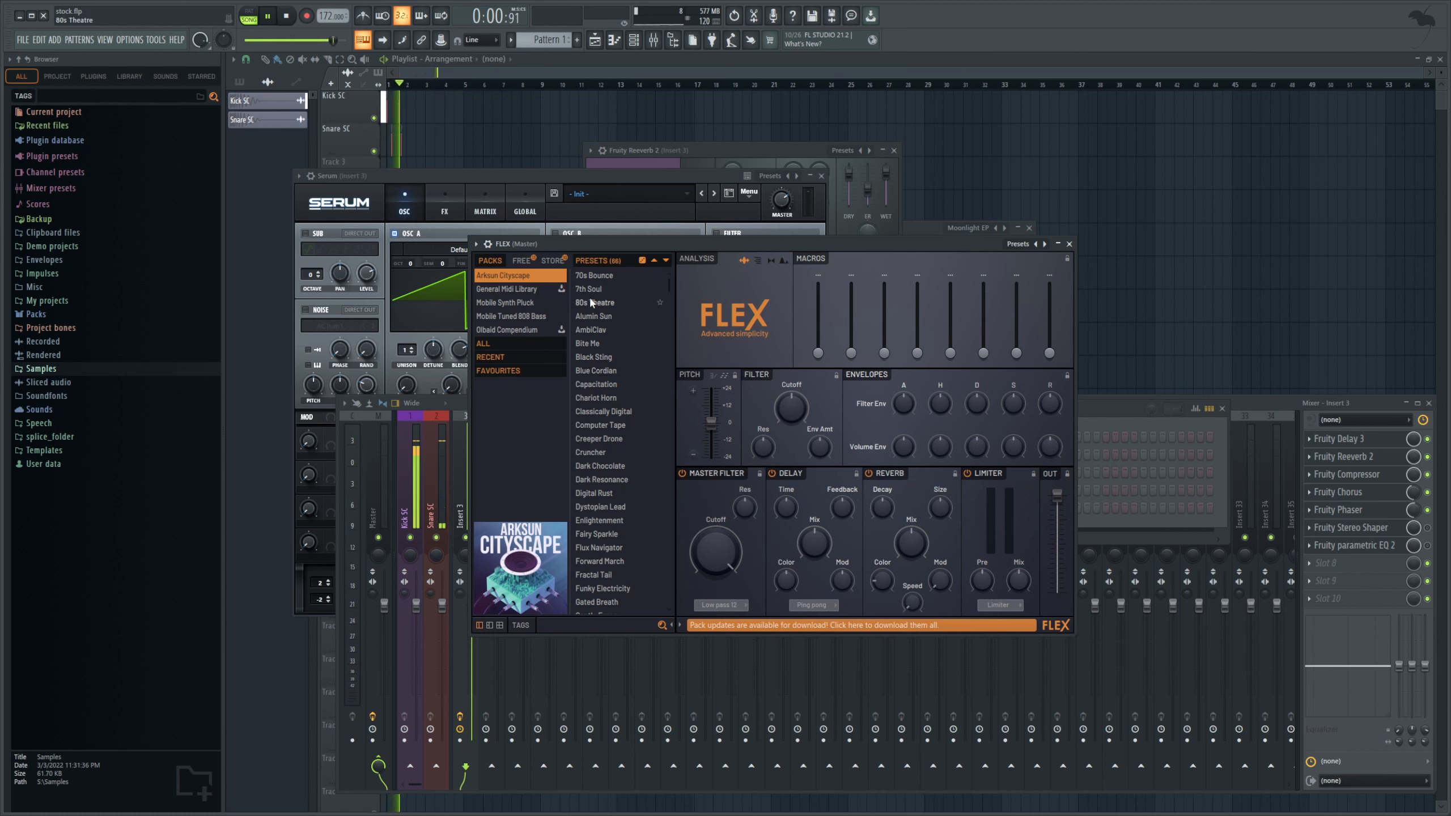
left_click(604, 317)
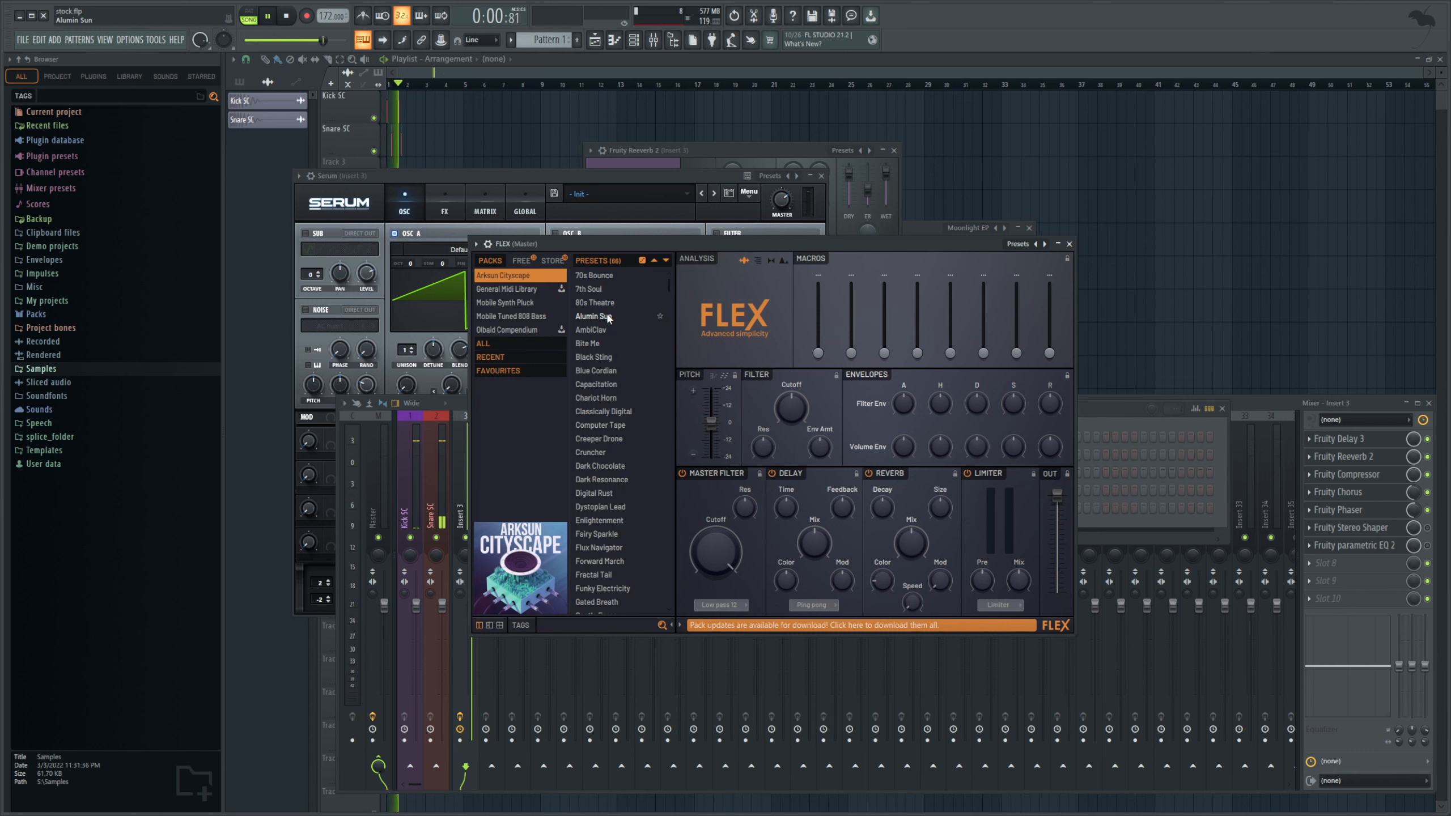
key("space")
Step: Route the FLEX channel to mixer Insert 4 and move the FLEX window clear of the channel rack
key("F6")
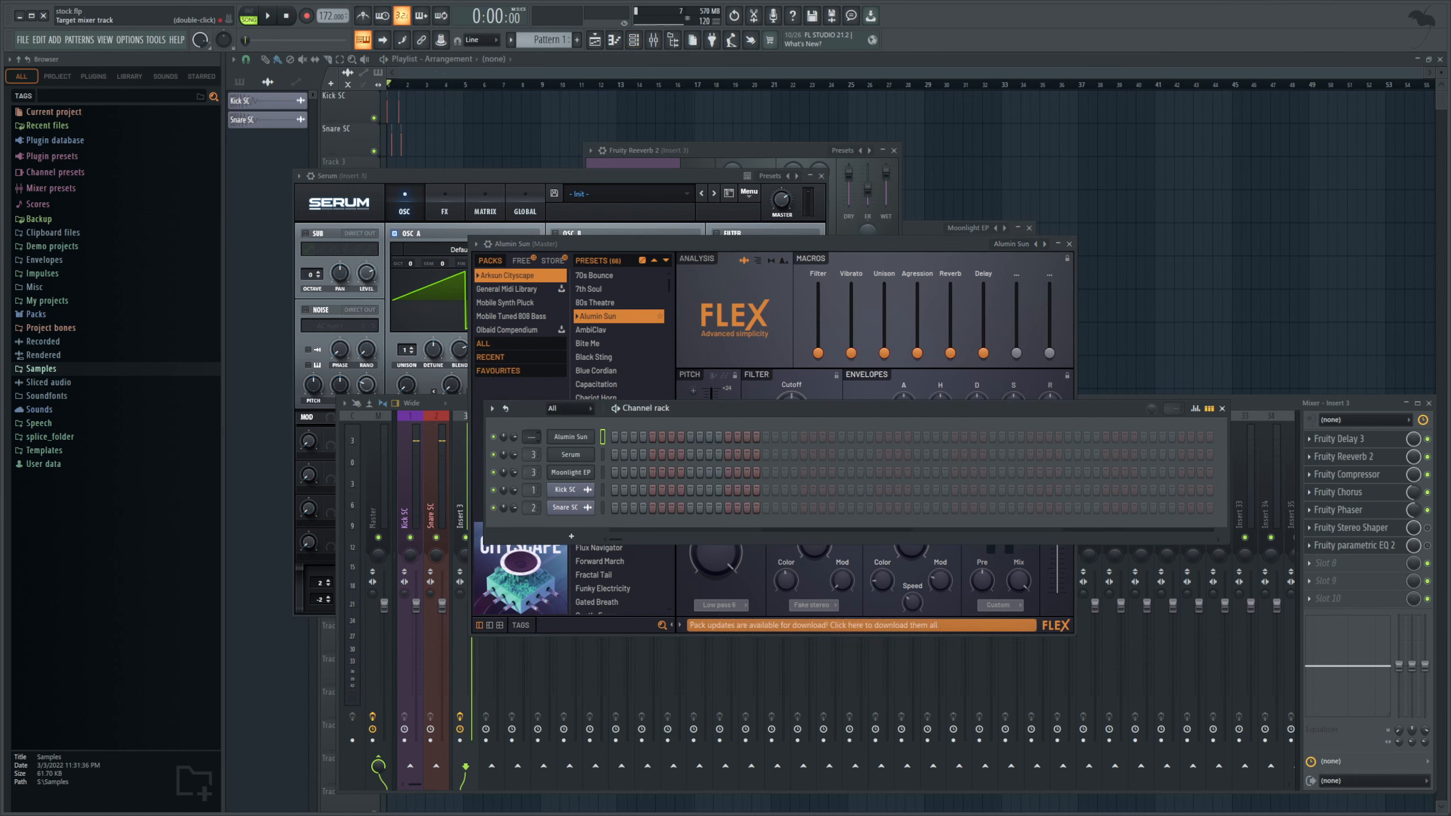
key("ctrl+l")
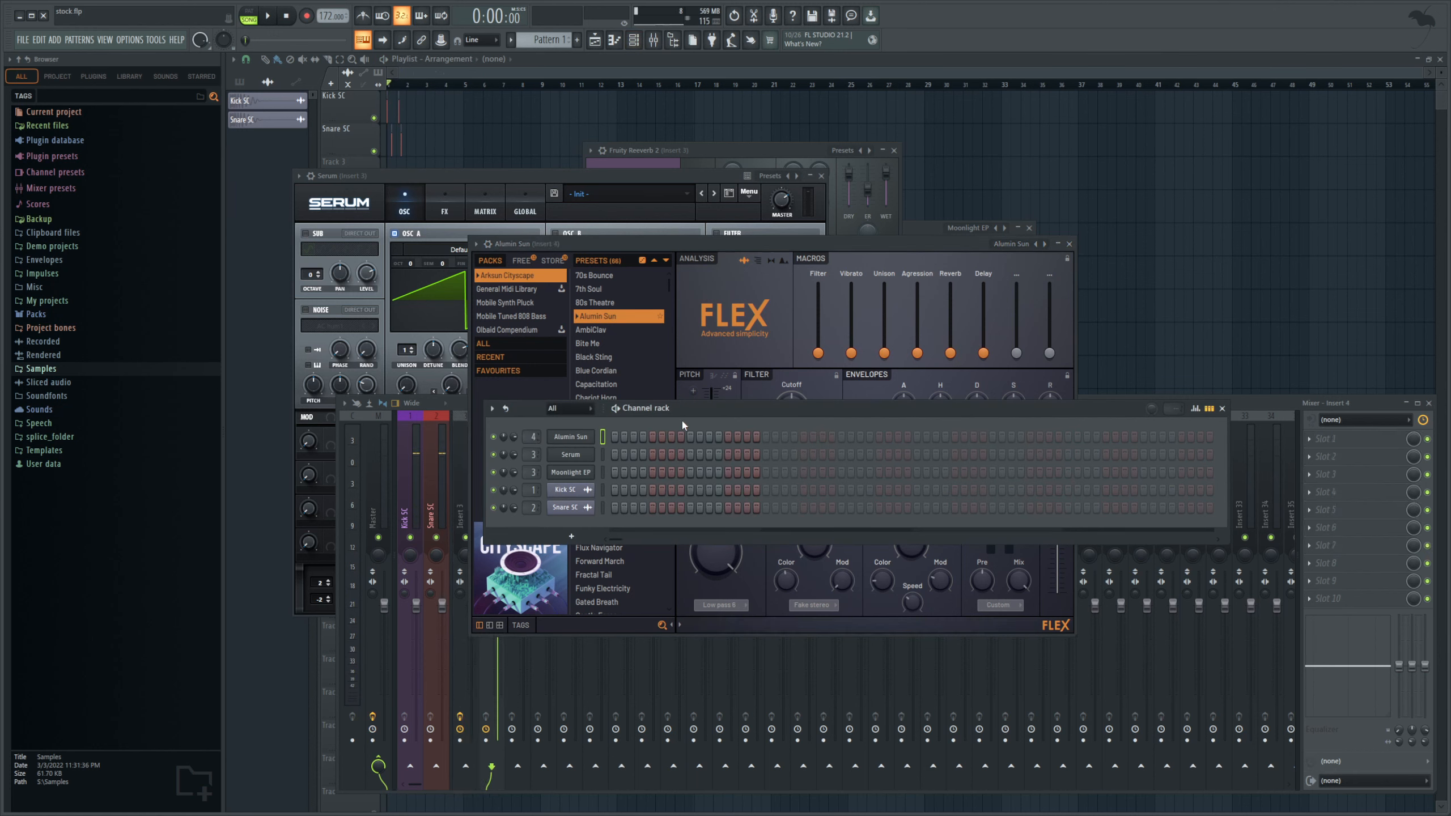
left_click_drag(824, 239, 1210, 130)
left_click(746, 408)
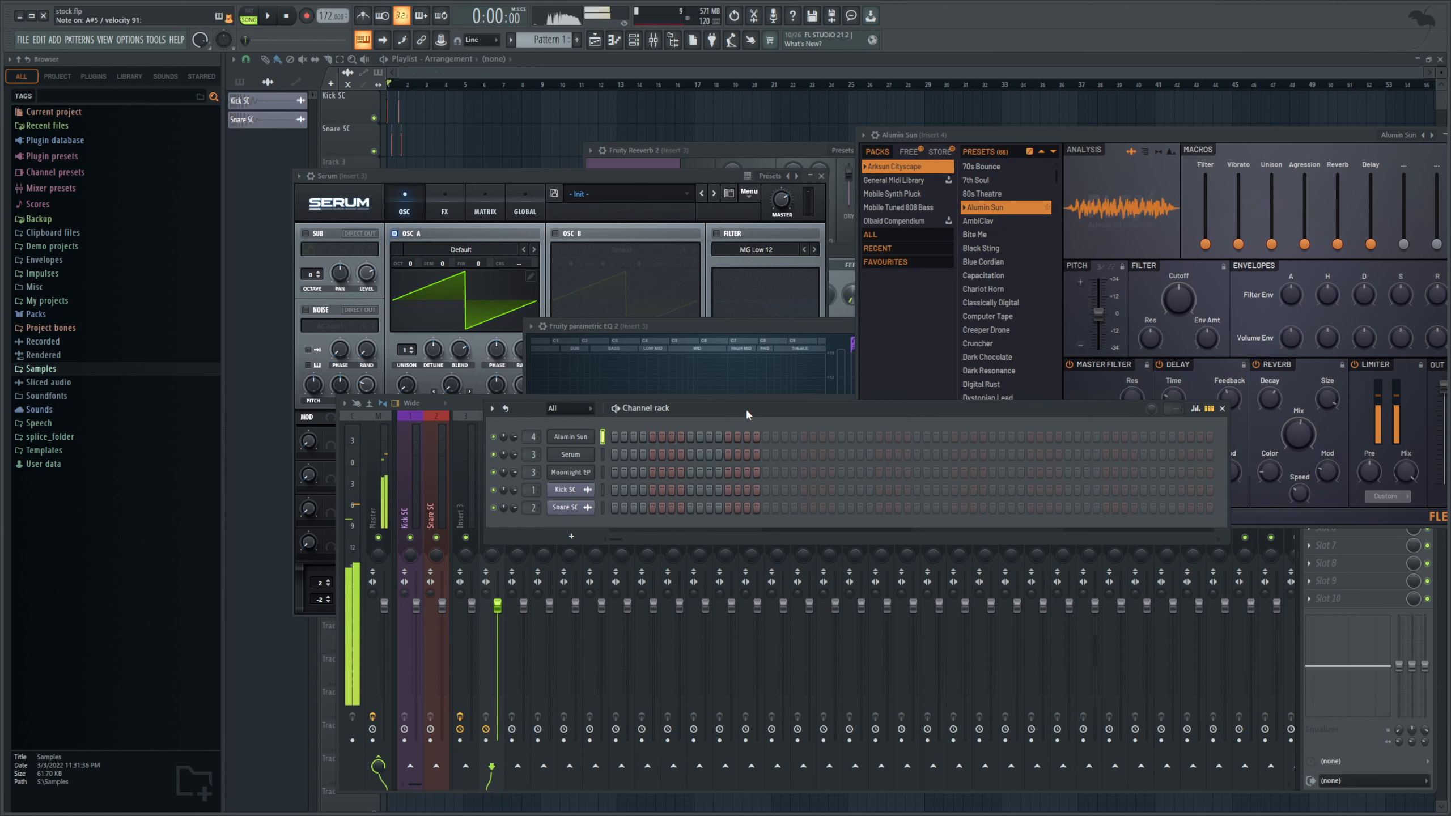
Step: Audition the FLEX presets Black Sting, Digital Rust, Fairy Sparkle and Just Strollin, shifting the window fully into view
left_click(985, 249)
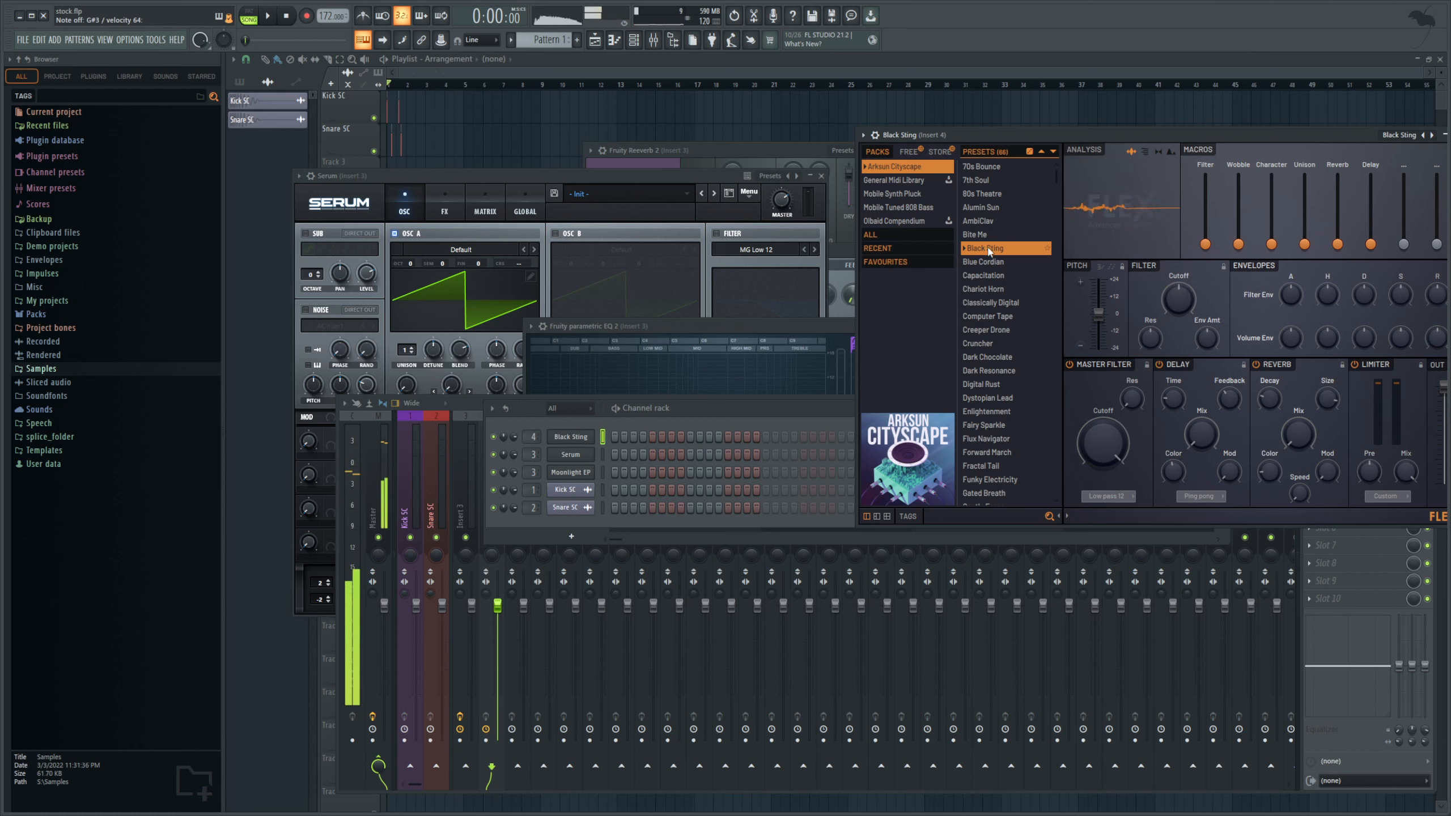
left_click(983, 385)
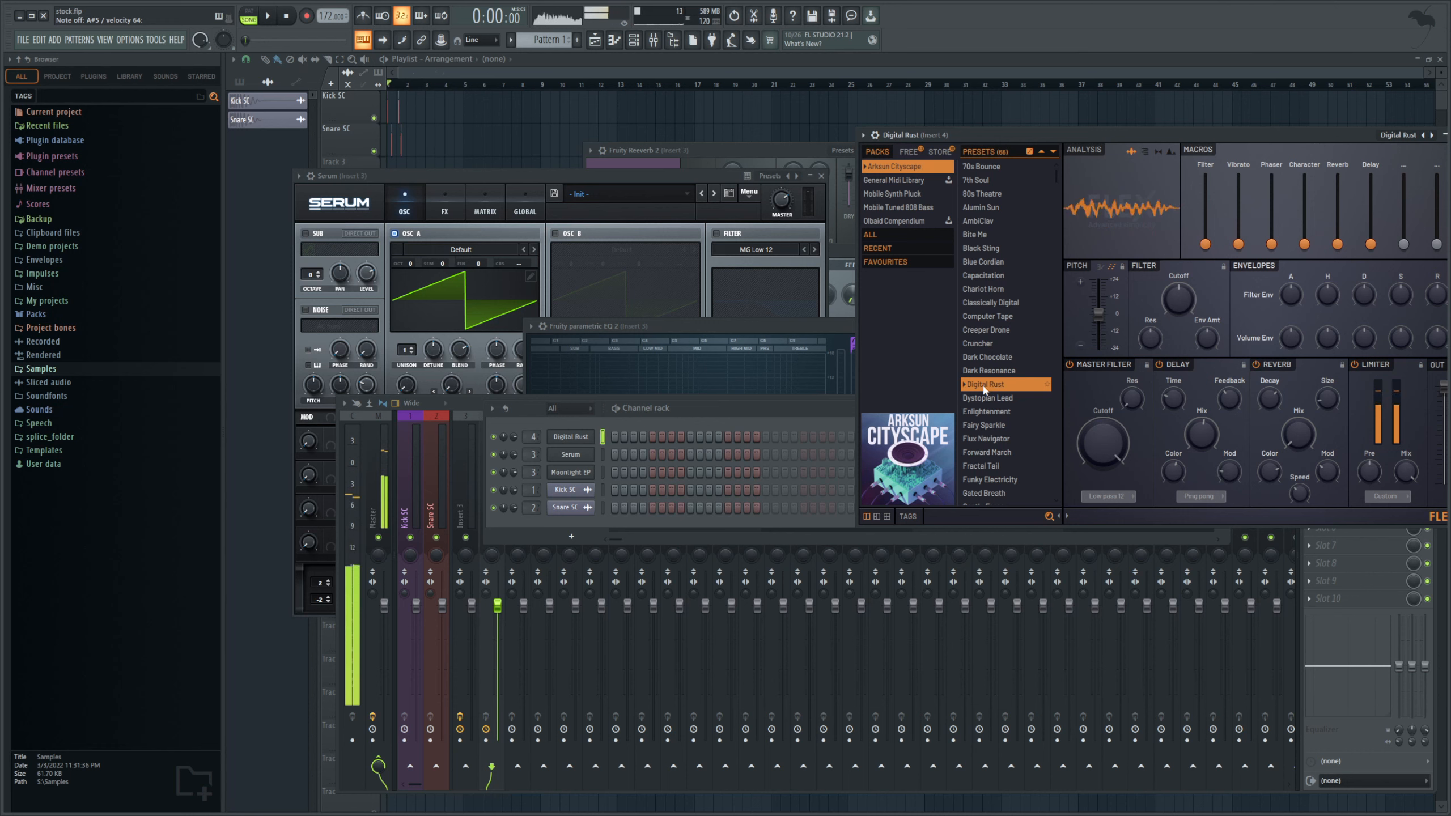
left_click_drag(1126, 135, 1000, 143)
scroll(905, 339, "down", 3)
left_click(871, 323)
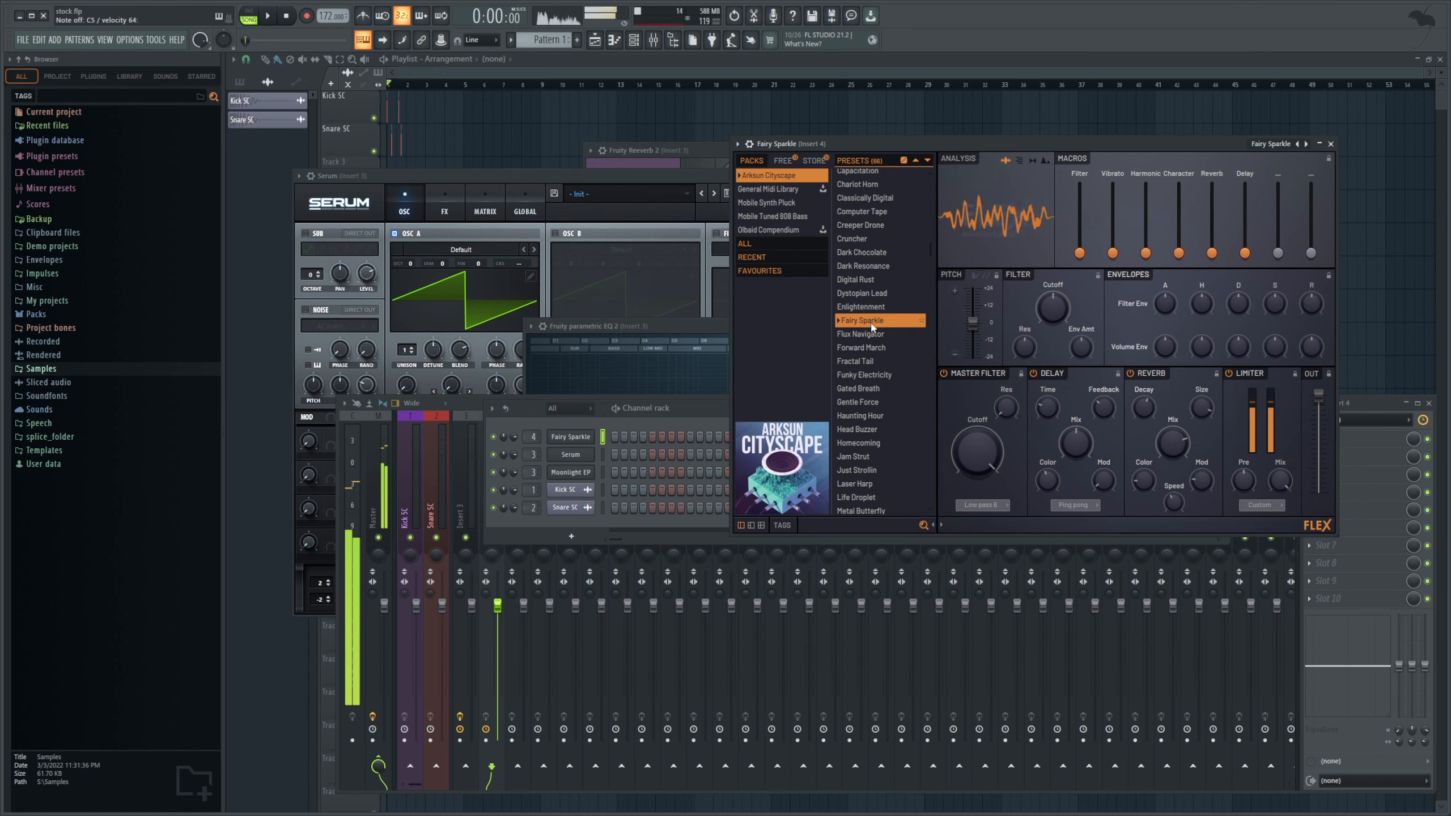
left_click(866, 467)
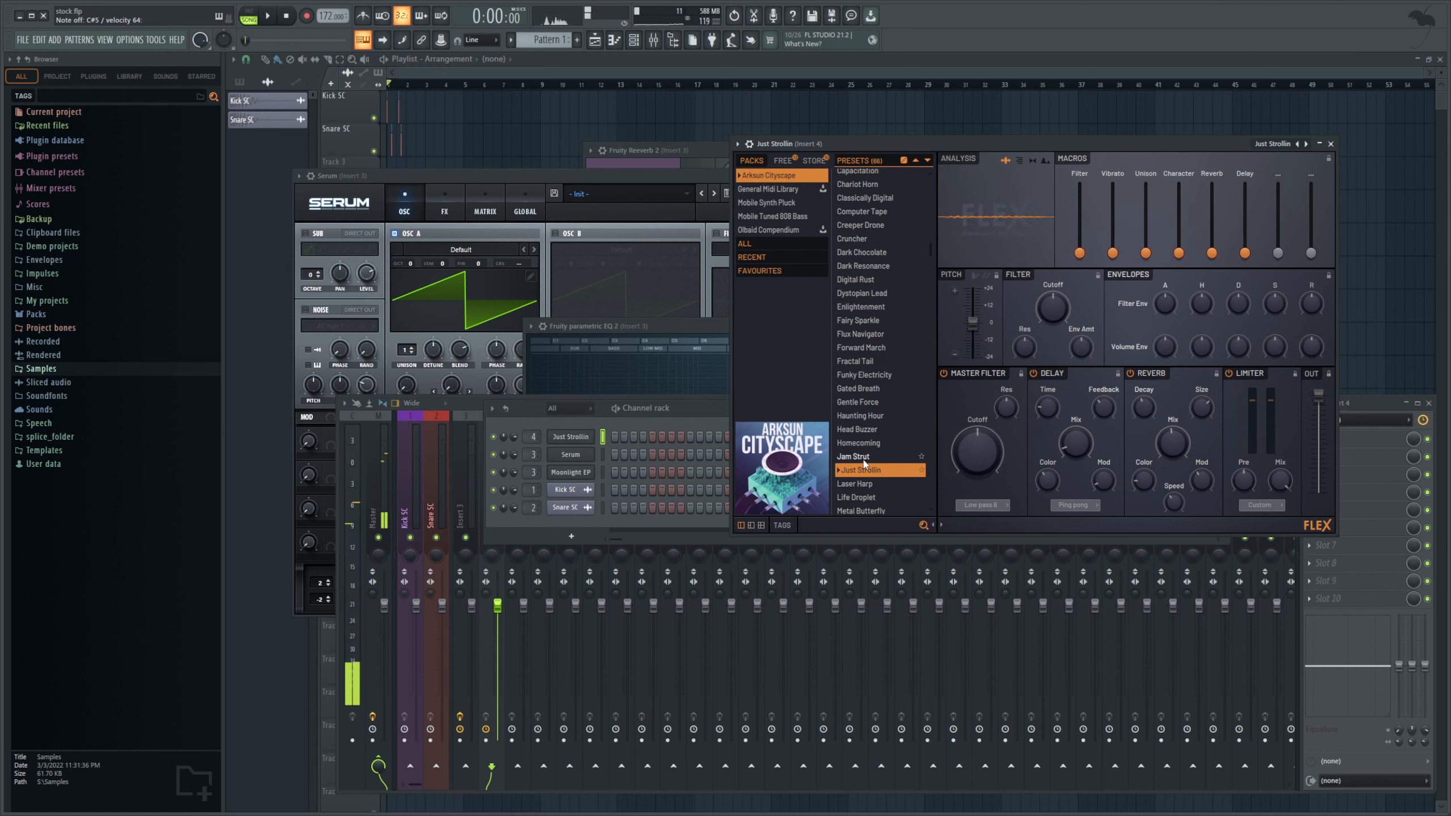
Step: Try the FLEX presets SquidgeChip, Tesla Pipe, The Space Between and White Slice, and load Warehouse Beacon
scroll(877, 371, "down", 8)
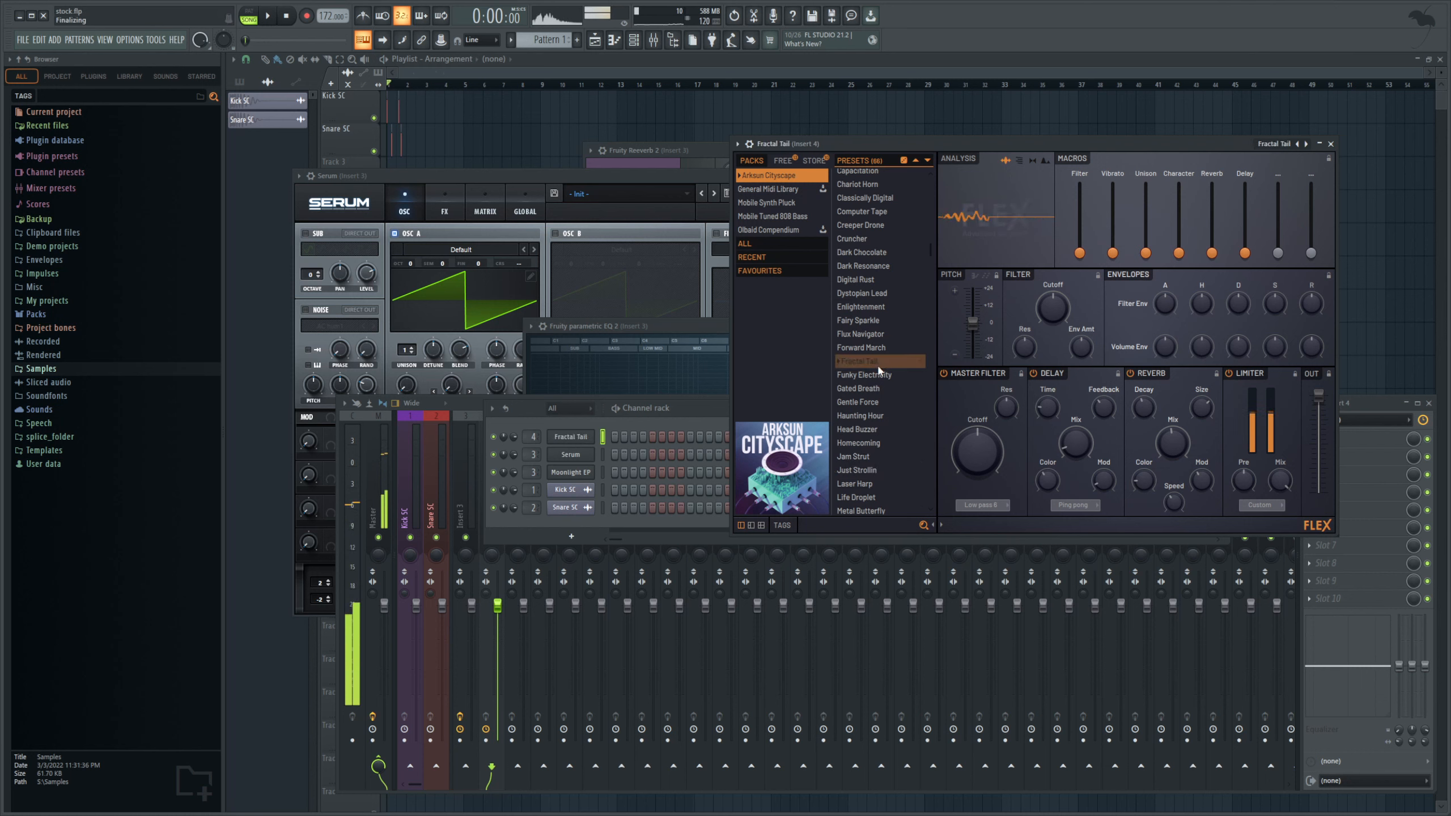
left_click(876, 441)
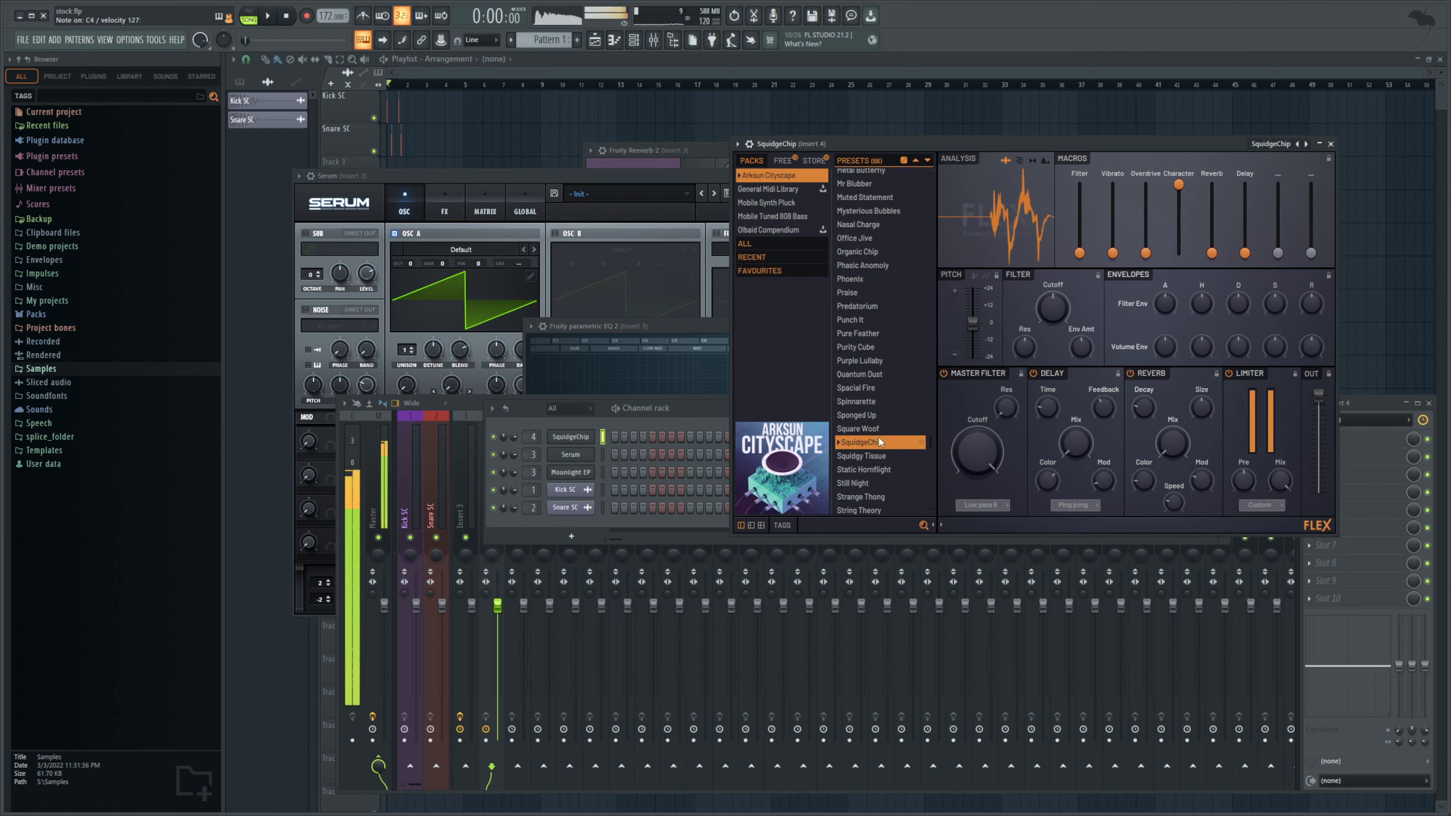
scroll(879, 441, "down", 4)
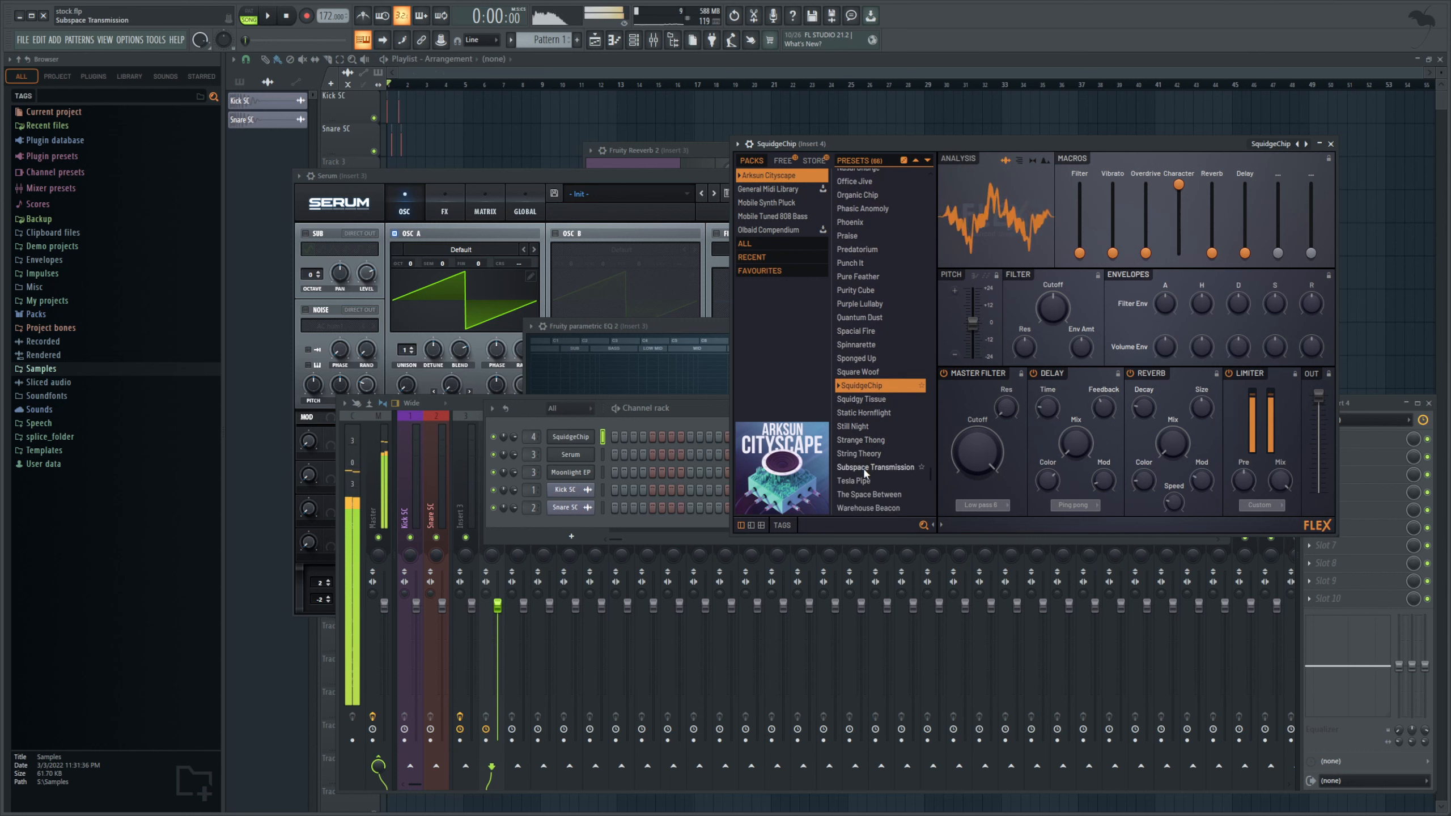
left_click(857, 481)
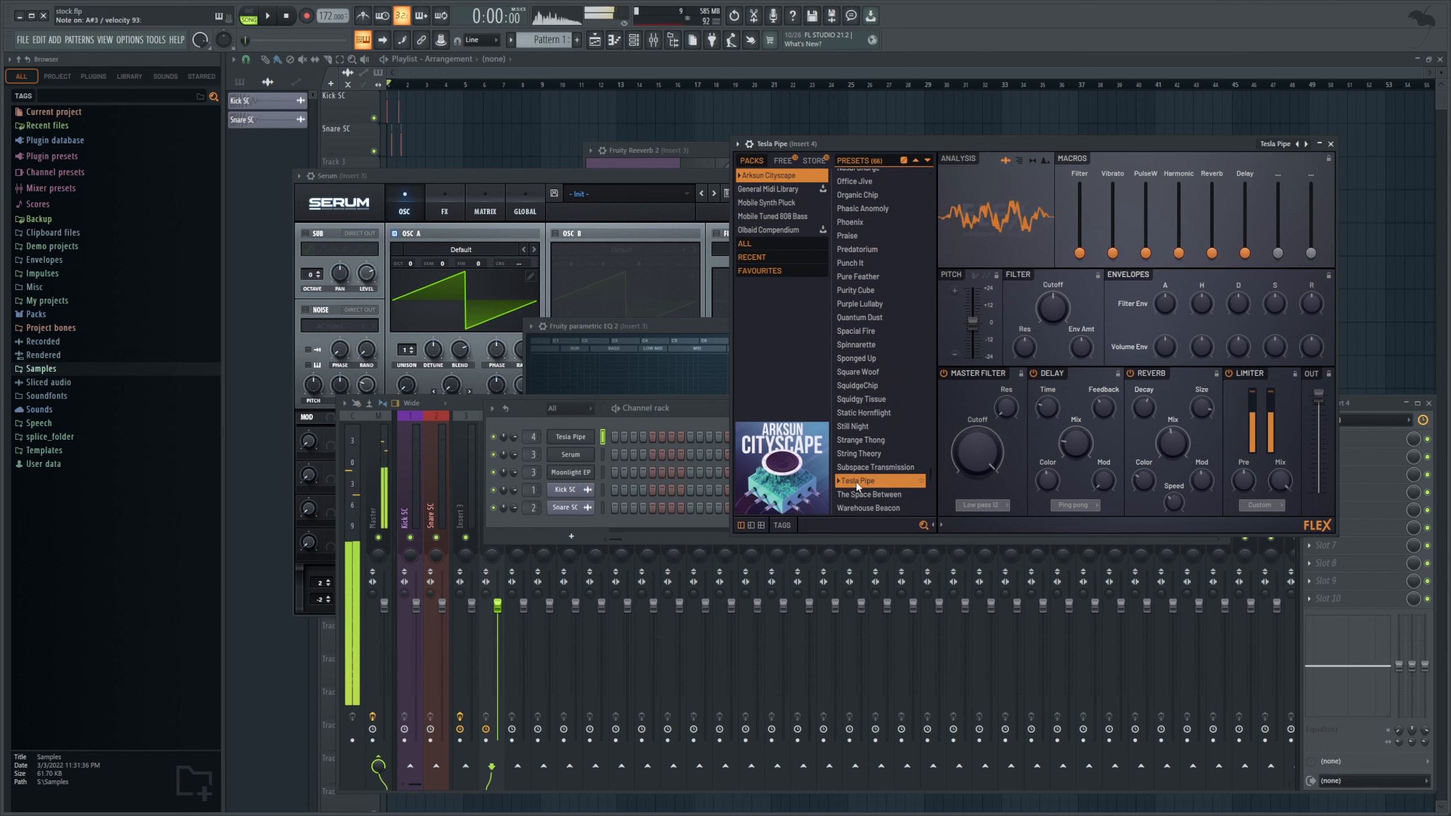
left_click(868, 495)
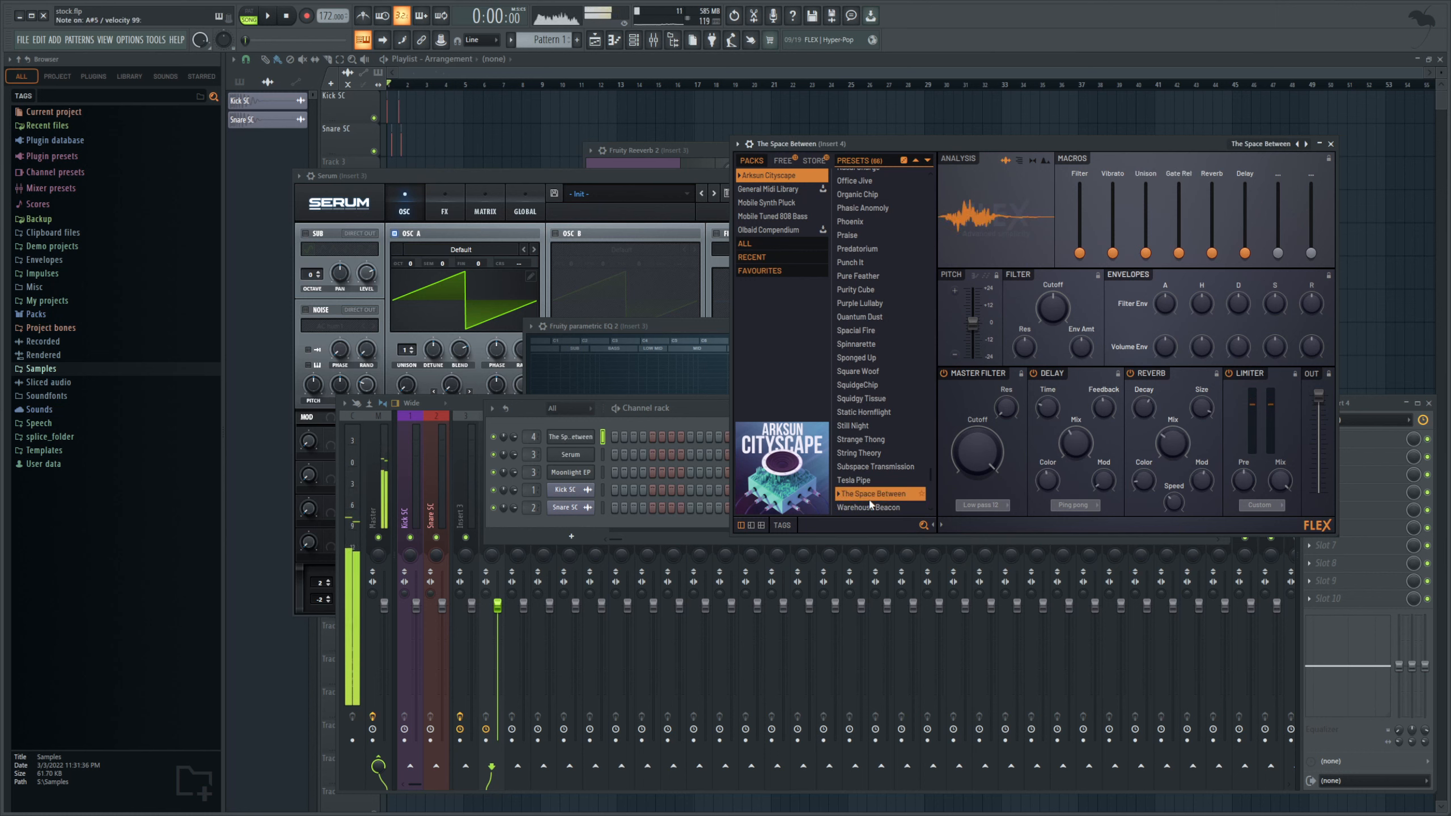
scroll(868, 500, "down", 1)
left_click(864, 494)
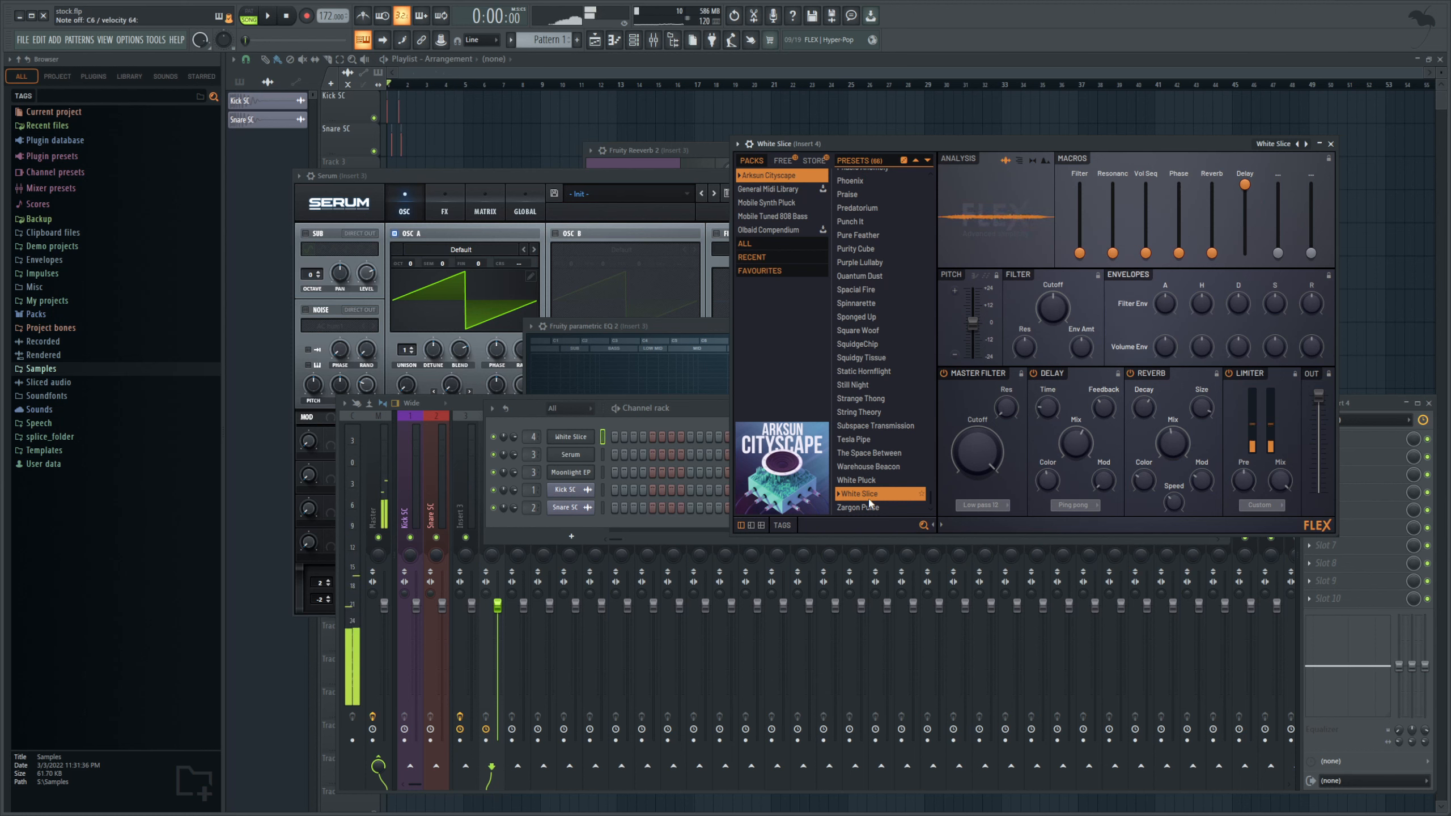
left_click(881, 466)
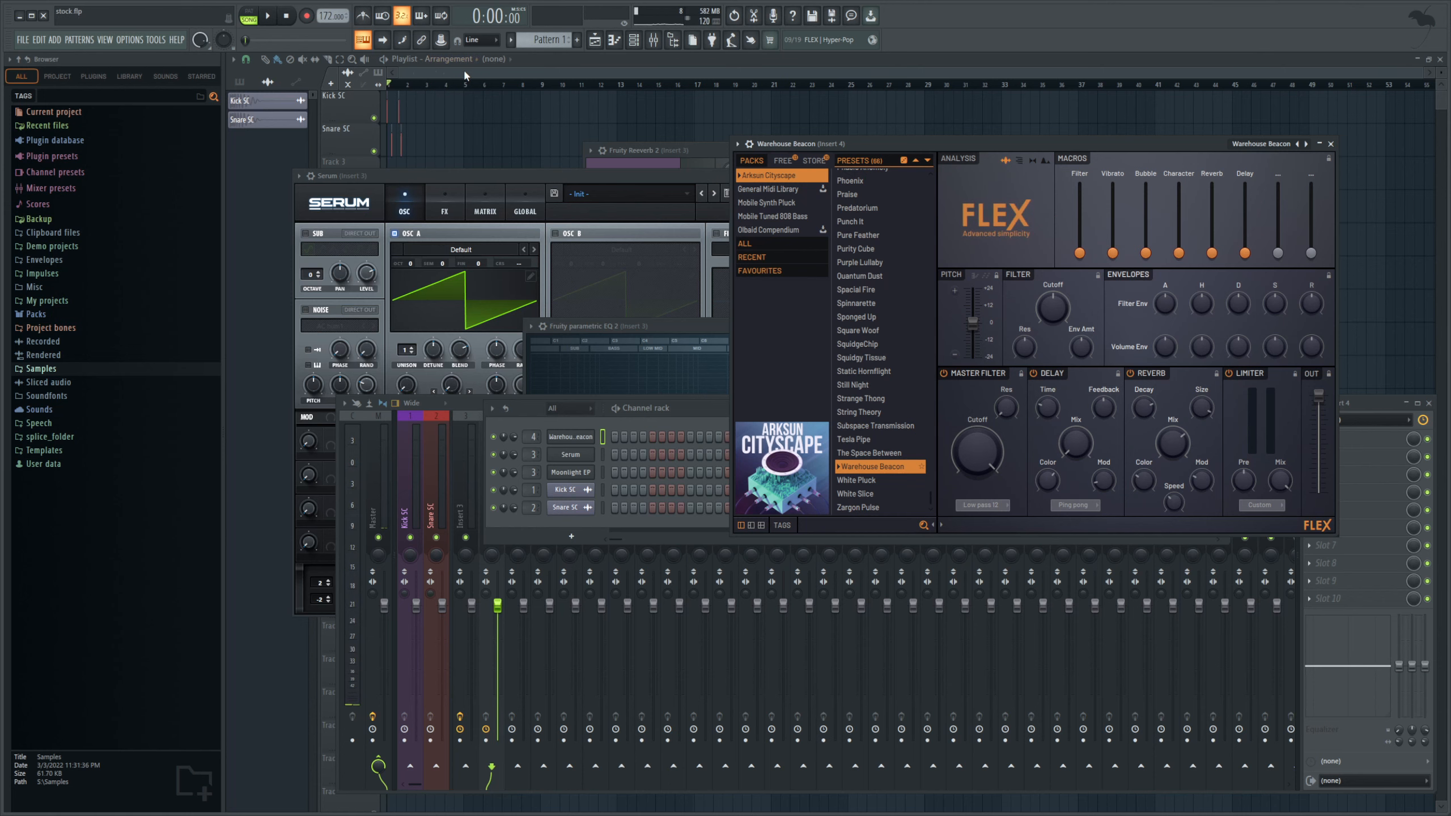
Step: Close all plugin, mixer and channel rack windows and show the browser's Sounds section
key("F12")
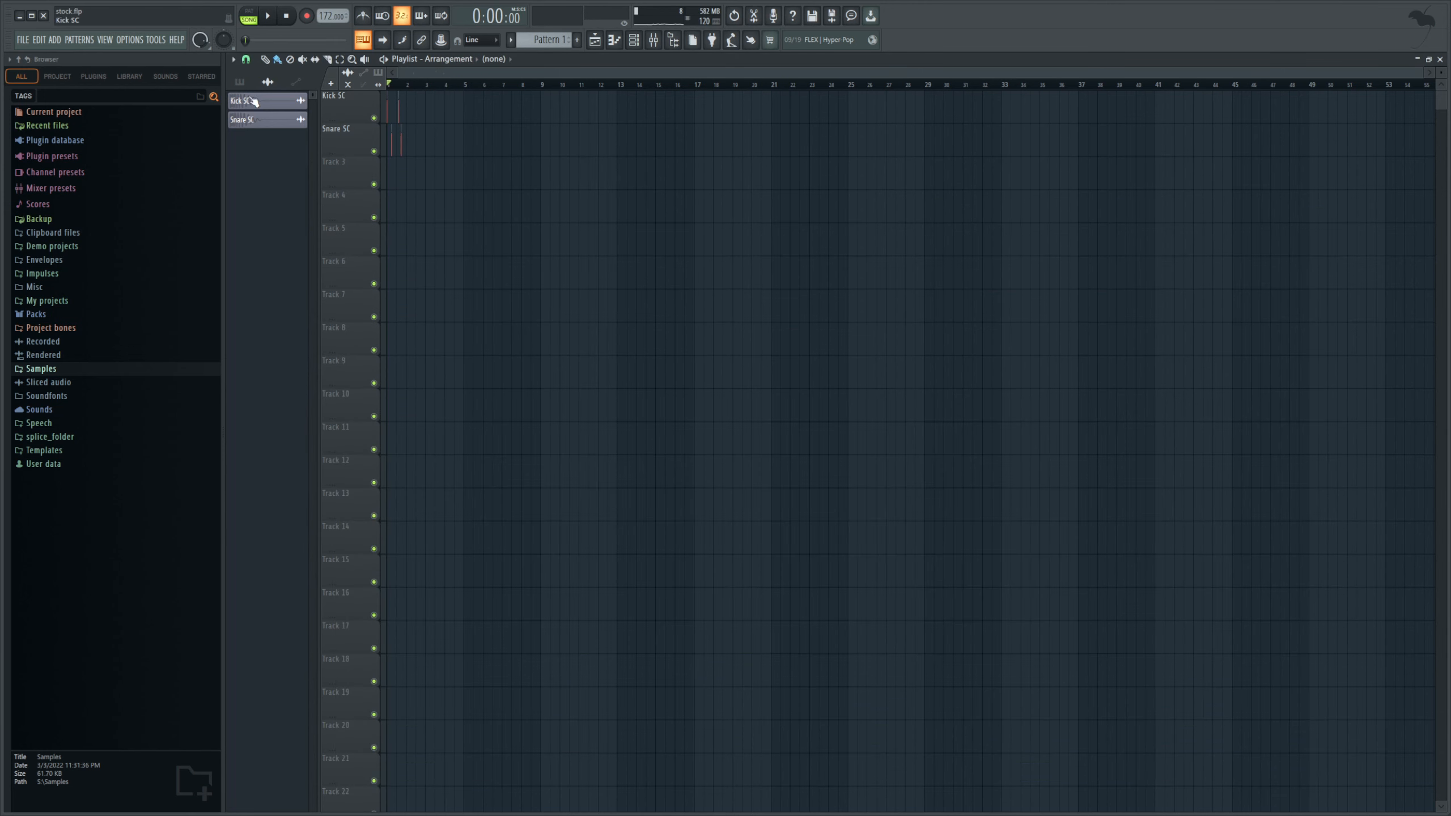
left_click(173, 82)
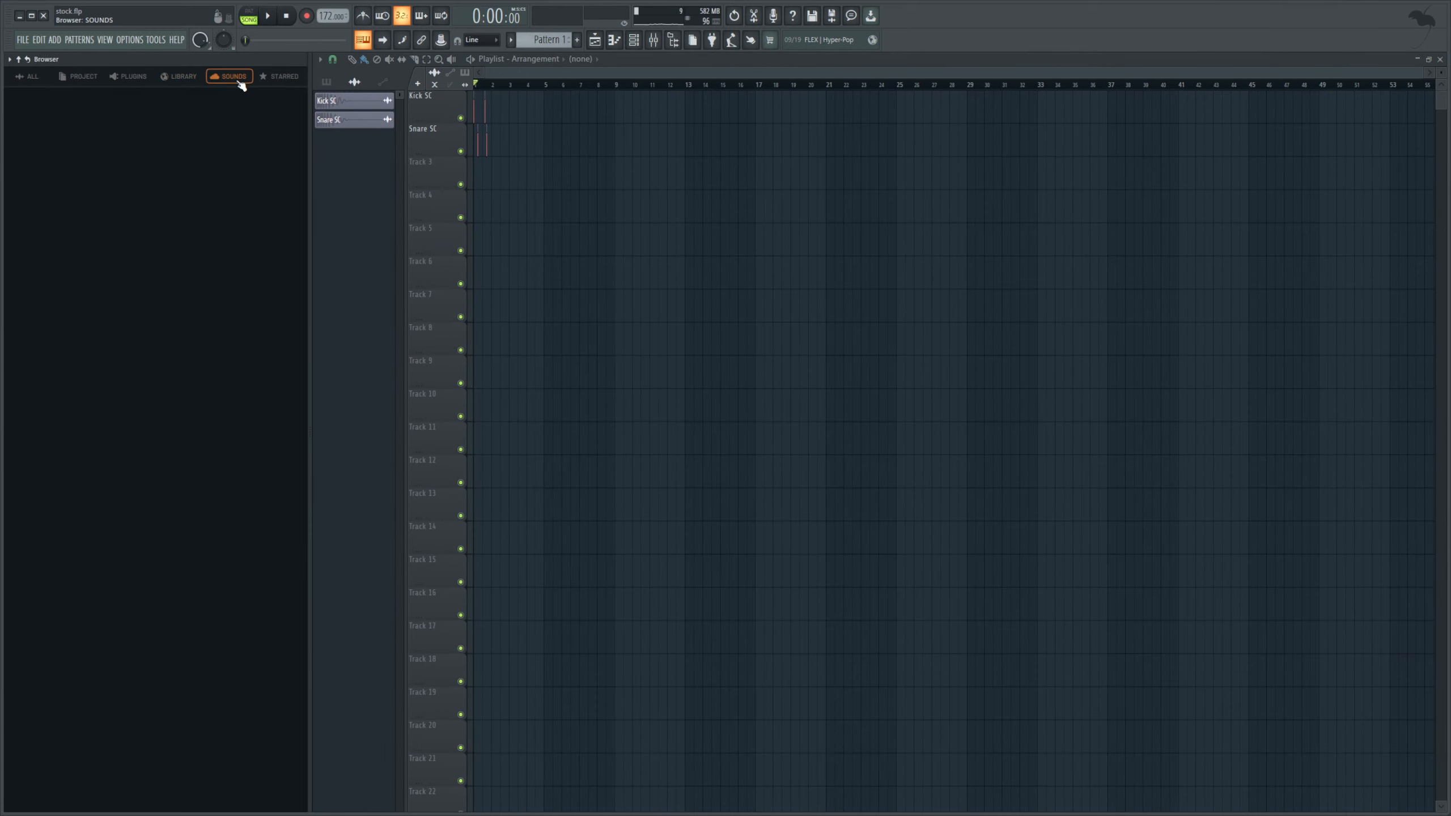